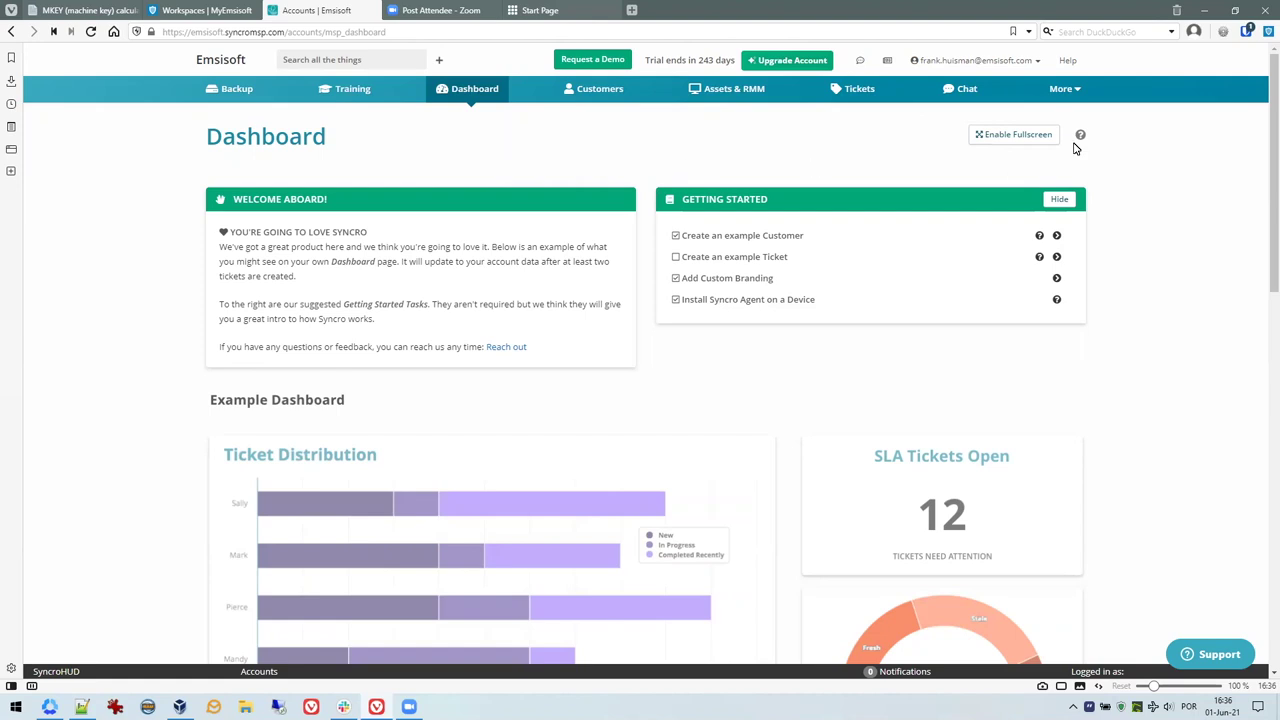
Open the Monitoring + AV PLUS policy from the asset RMM policies for editing
click(1062, 92)
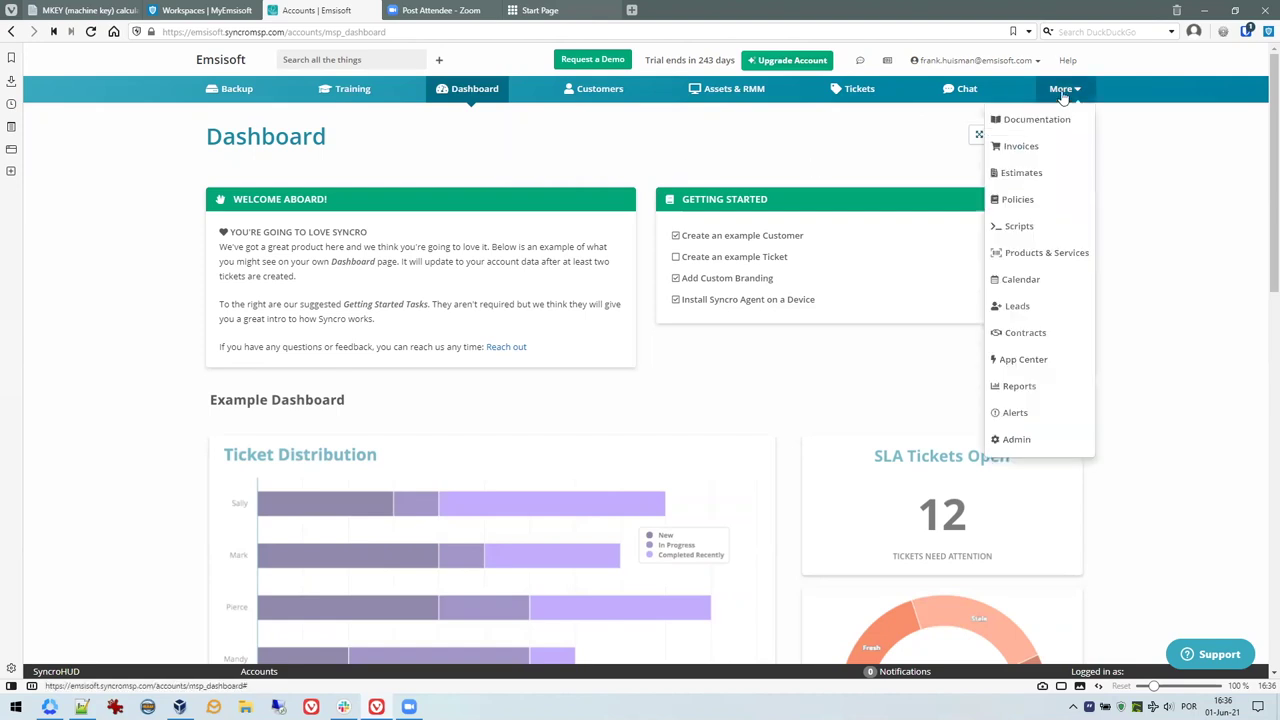
click(1025, 200)
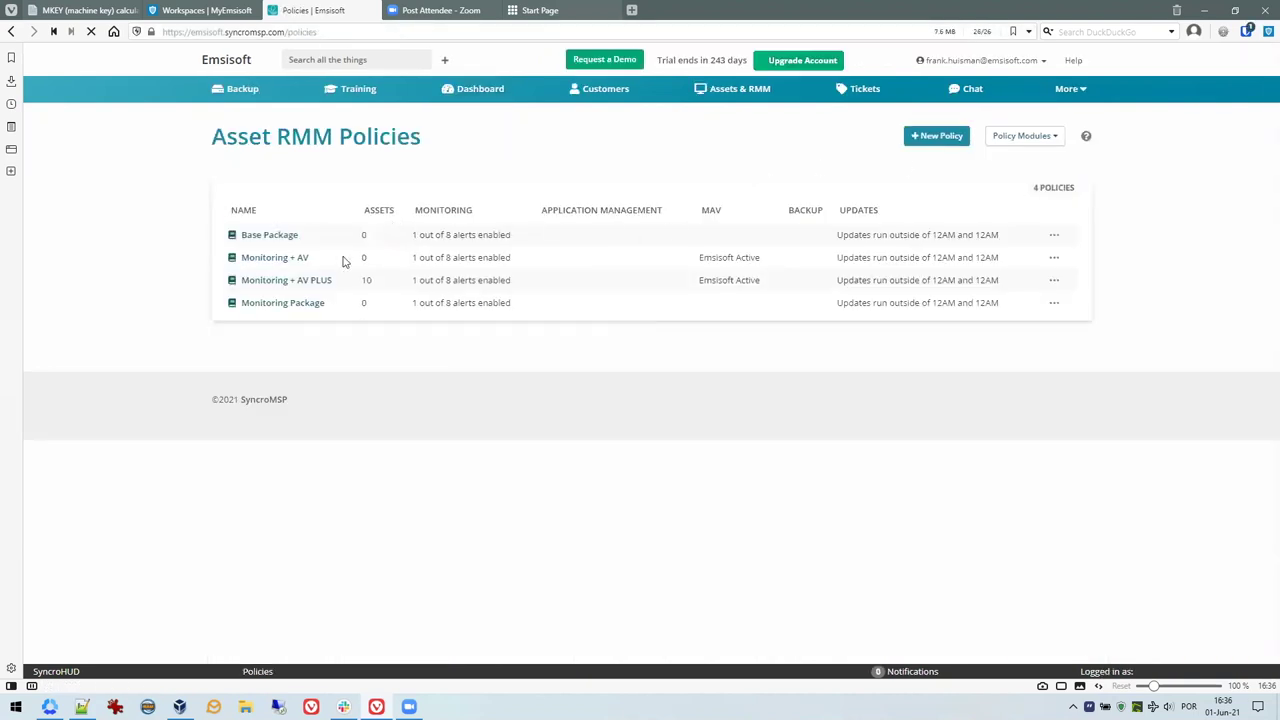
click(267, 286)
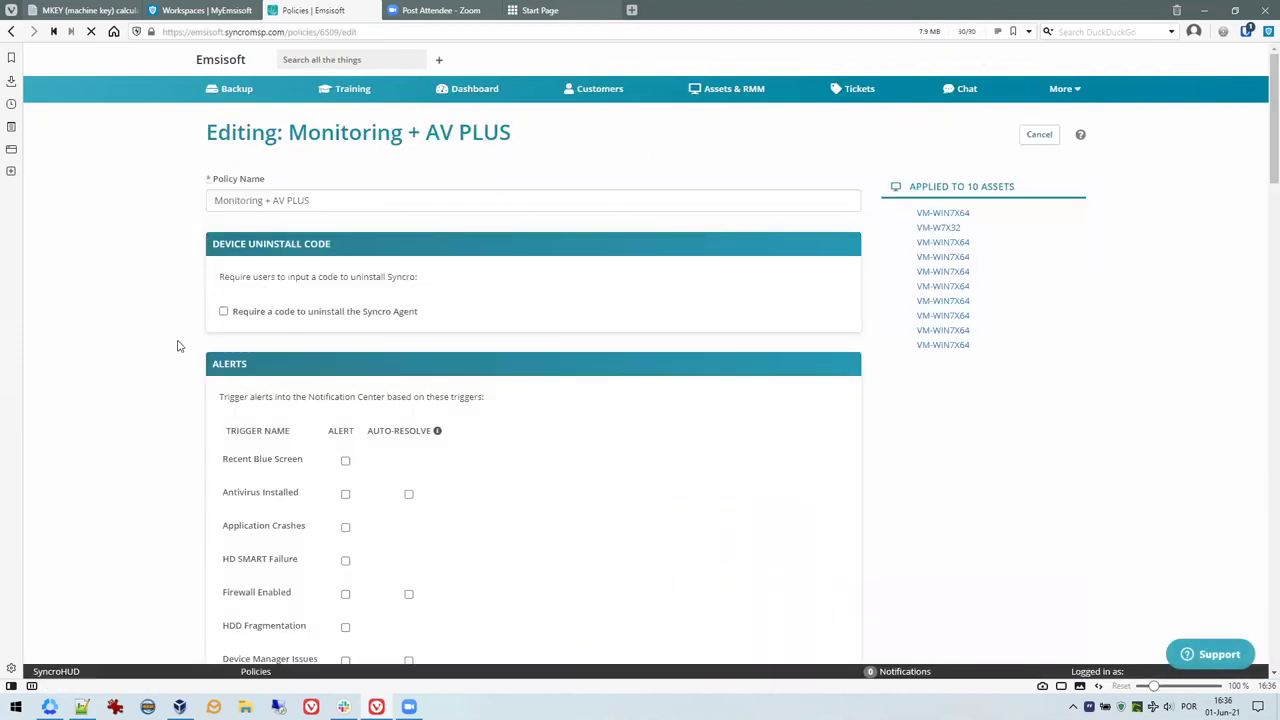
Review the policy's alert, monitoring, update and patch settings through to the Managed AV (Emsisoft) section
scroll(176, 358, down, 3)
scroll(176, 360, down, 7)
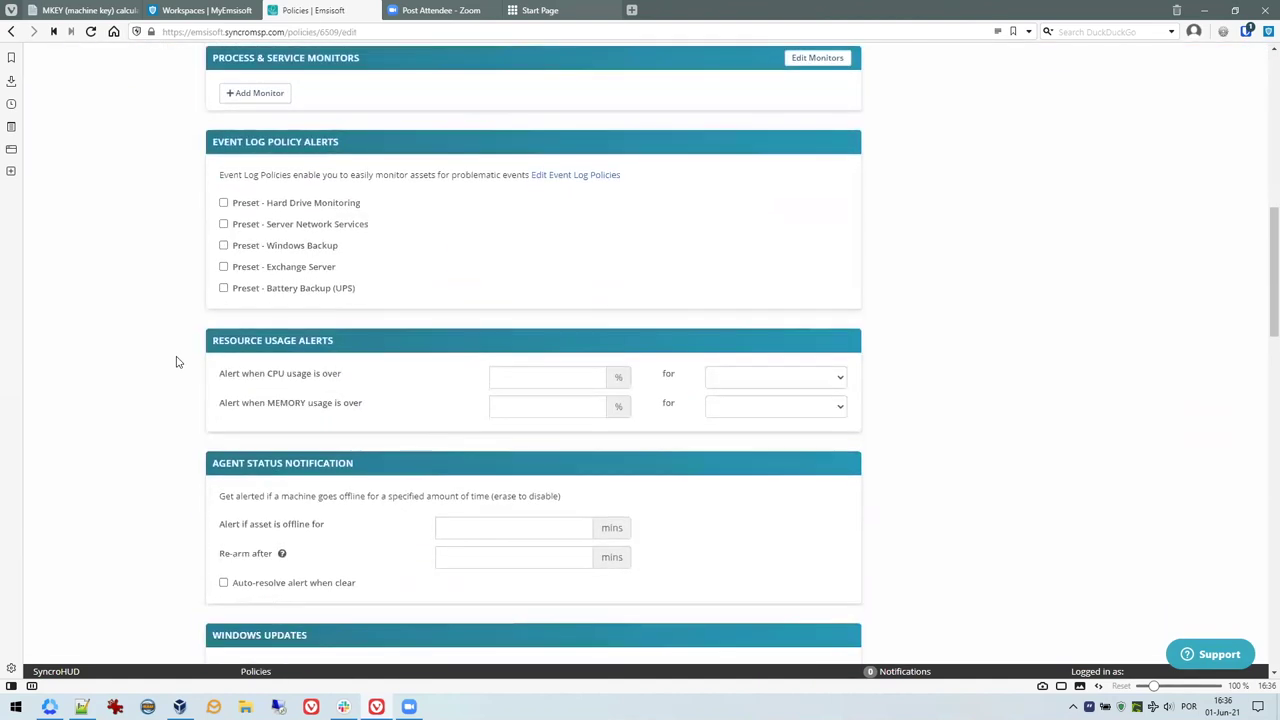
scroll(176, 364, down, 3)
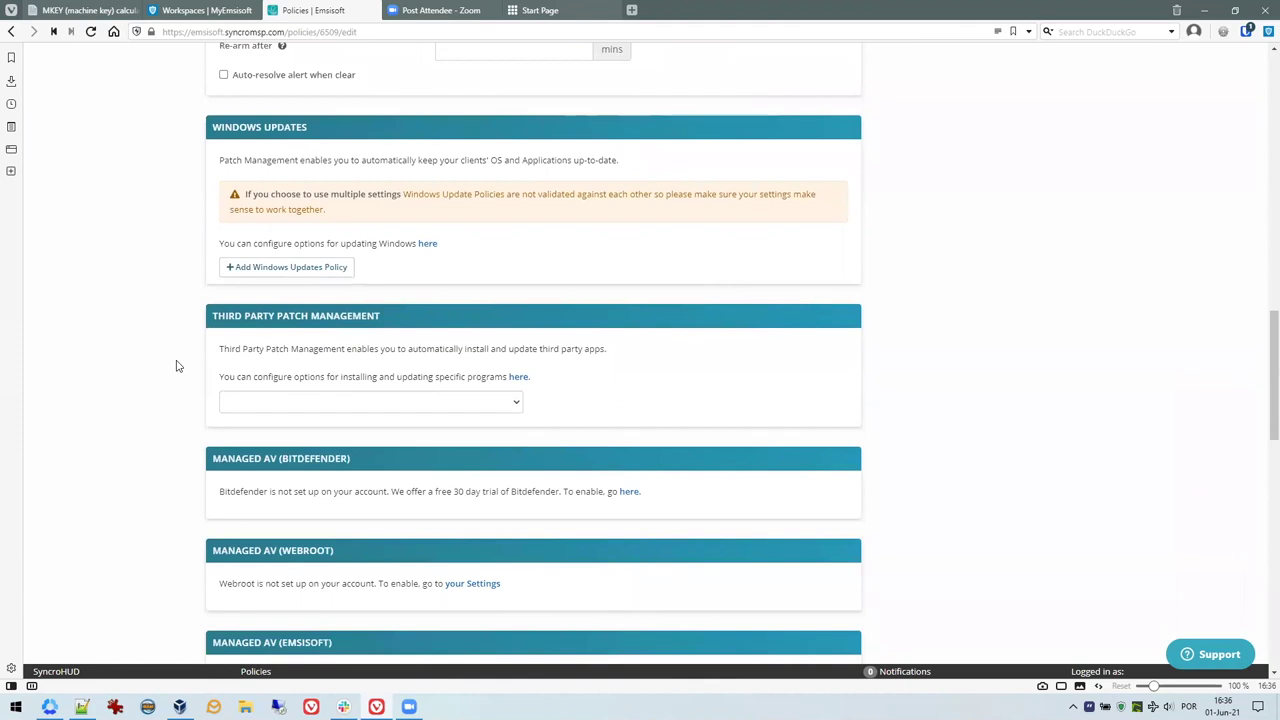
scroll(176, 366, up, 6)
scroll(176, 366, up, 6)
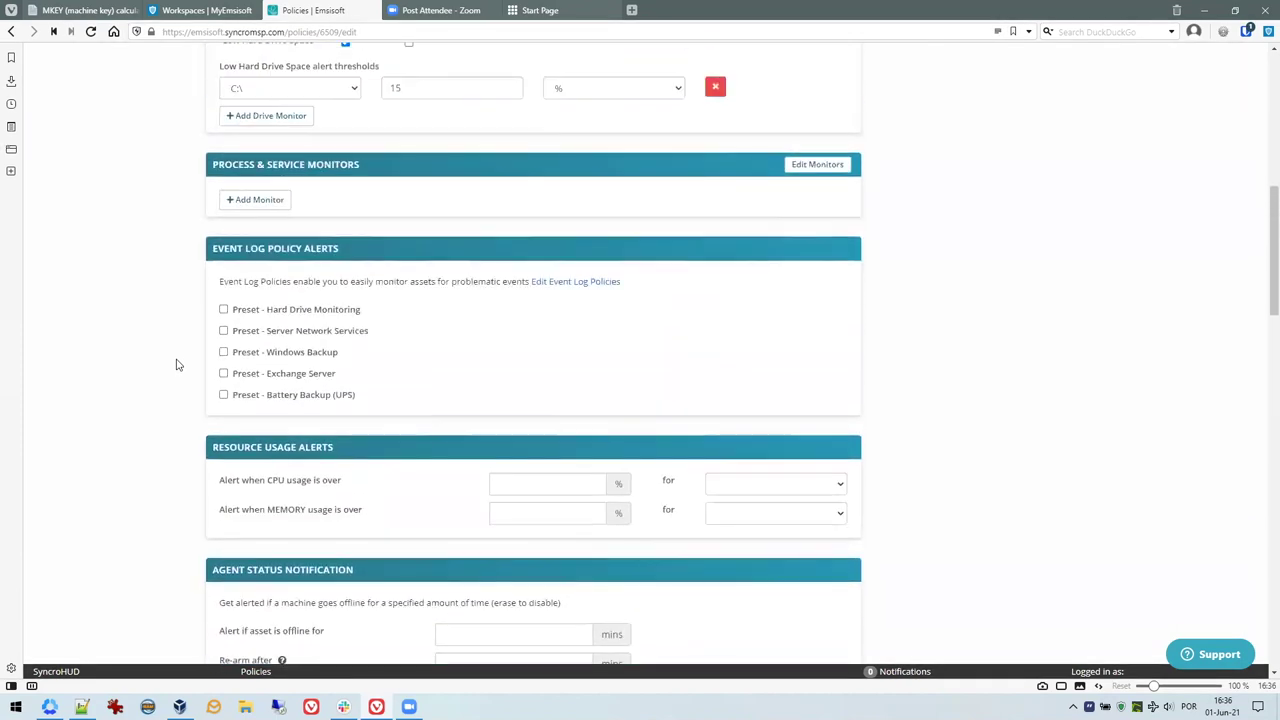
scroll(176, 366, down, 10)
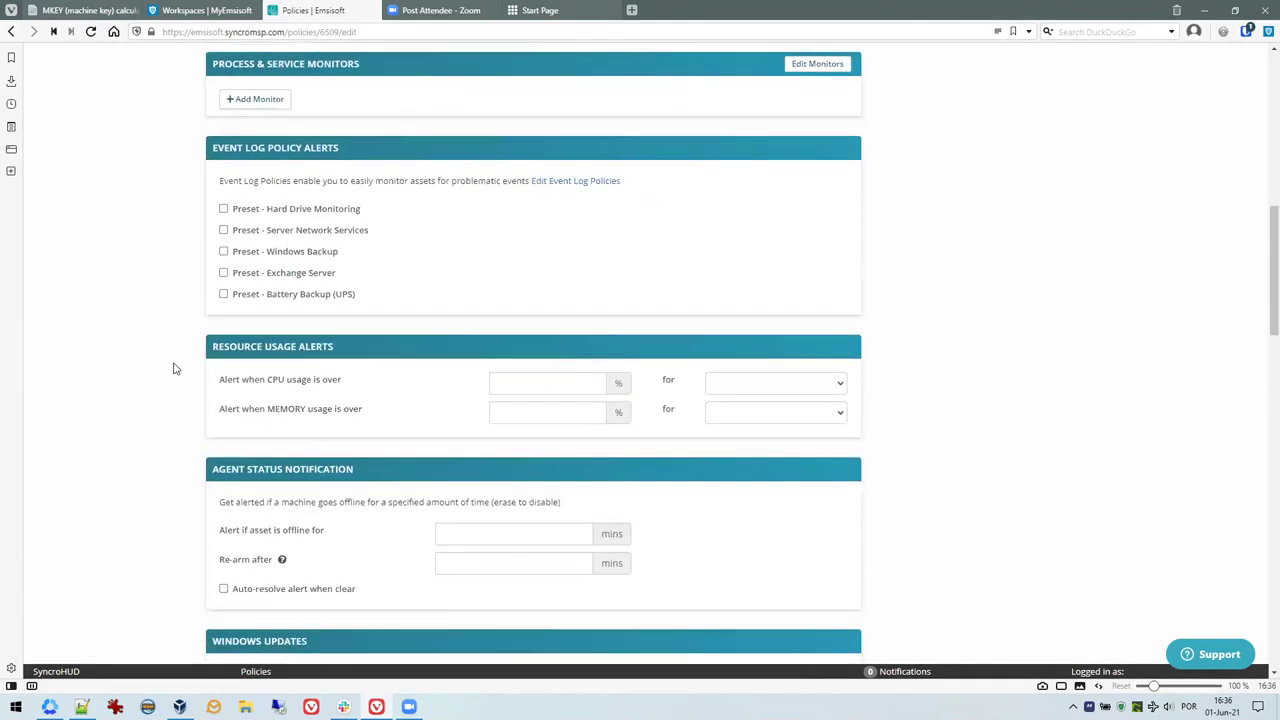
scroll(173, 369, down, 7)
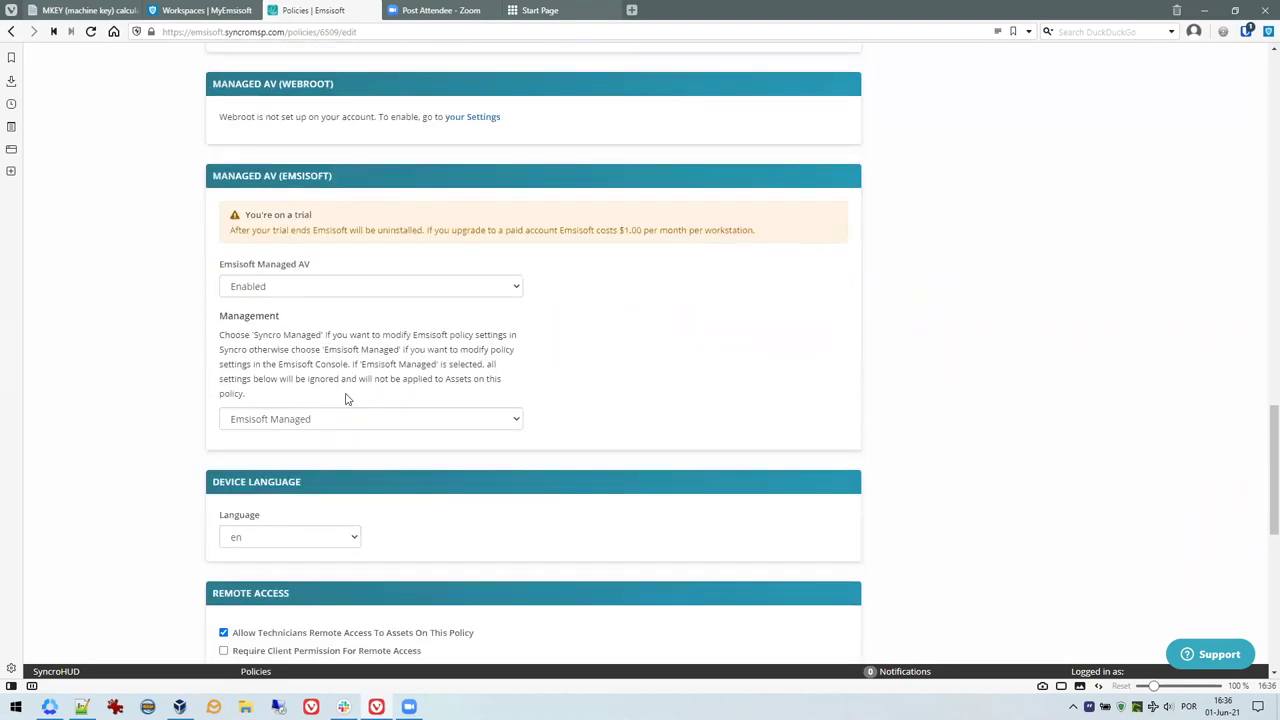
scroll(320, 334, down, 1)
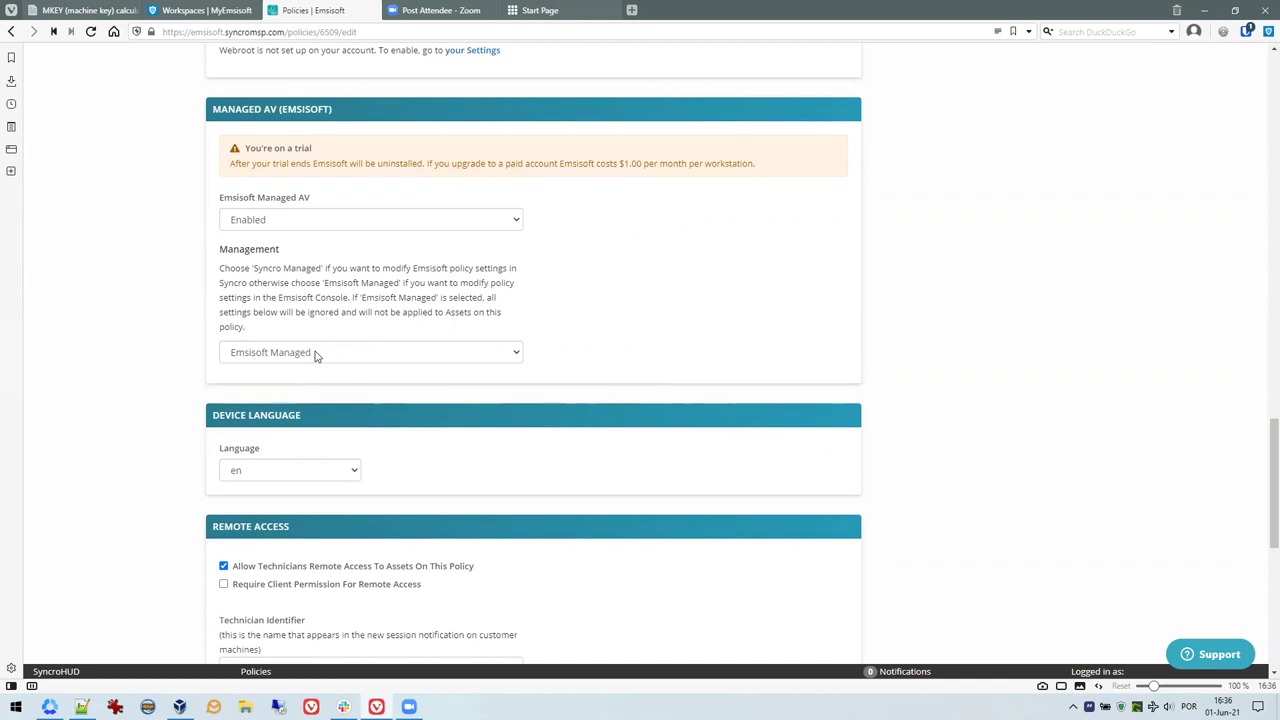
Set the Emsisoft antivirus management to Syncro Managed and review its device scan, web protection, file blocker and notification options
click(517, 356)
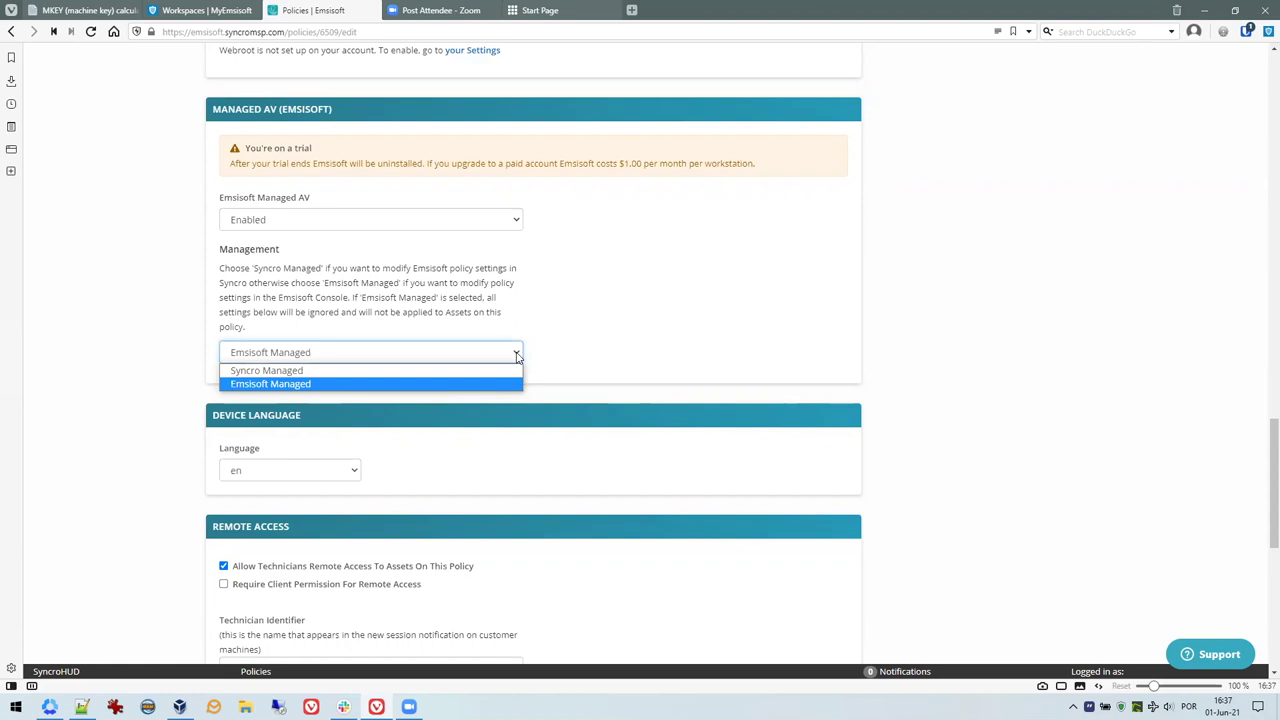
click(297, 383)
click(296, 352)
click(496, 367)
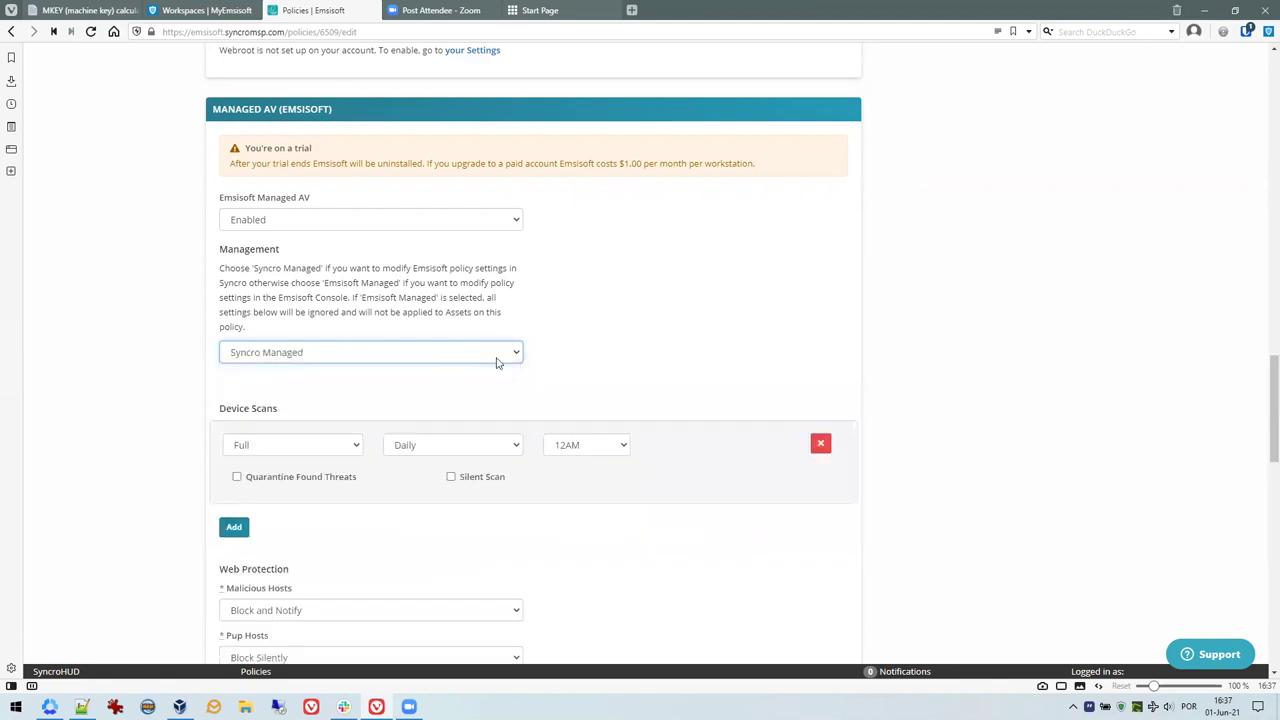
scroll(350, 353, down, 1)
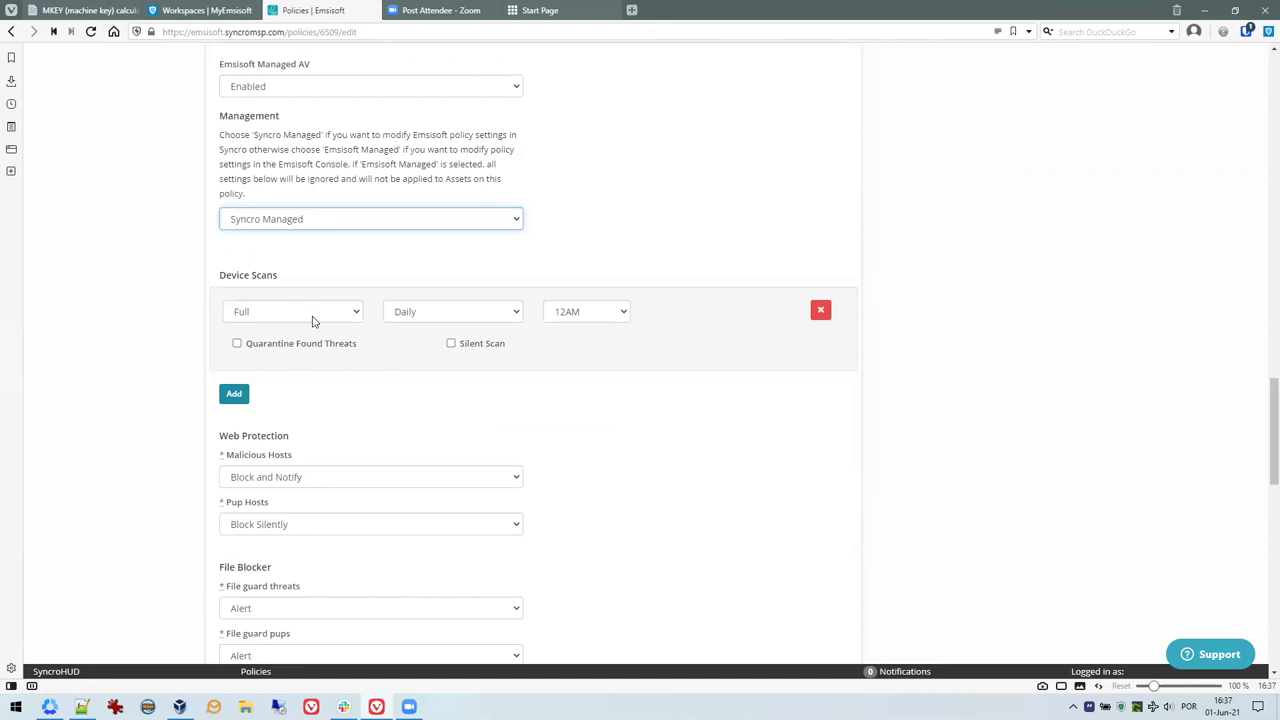
scroll(311, 374, down, 2)
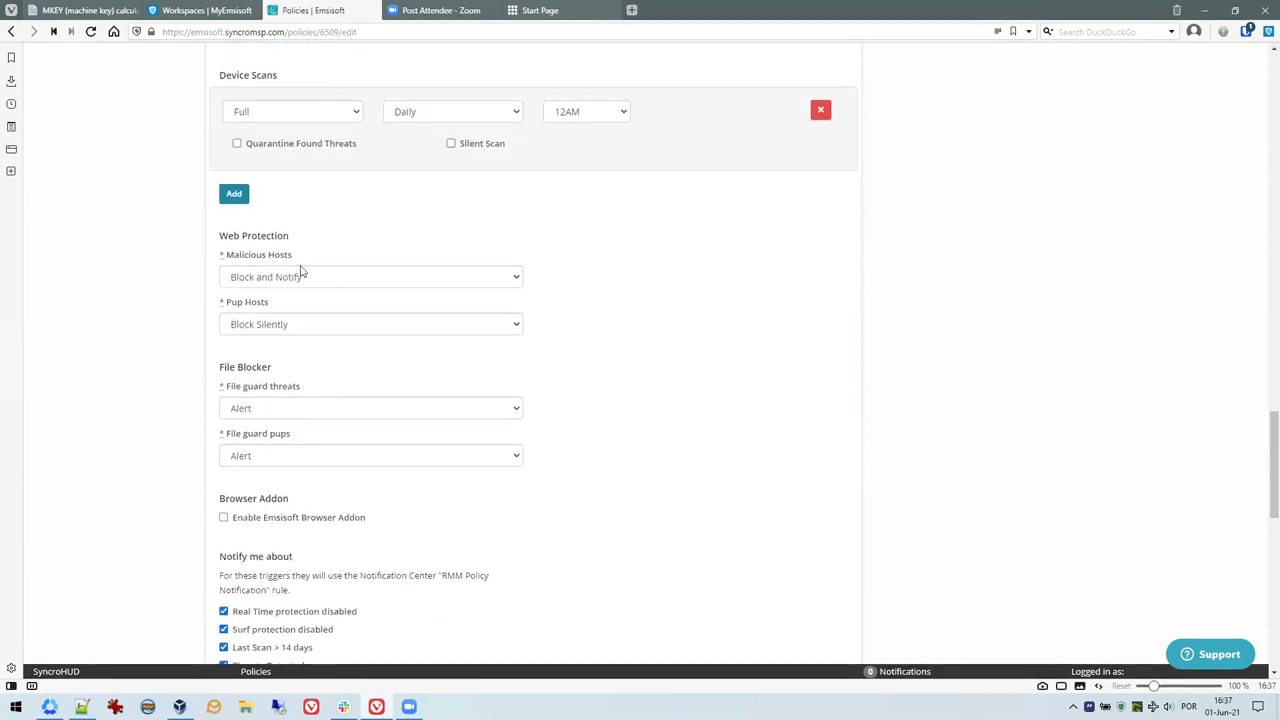
scroll(285, 375, down, 1)
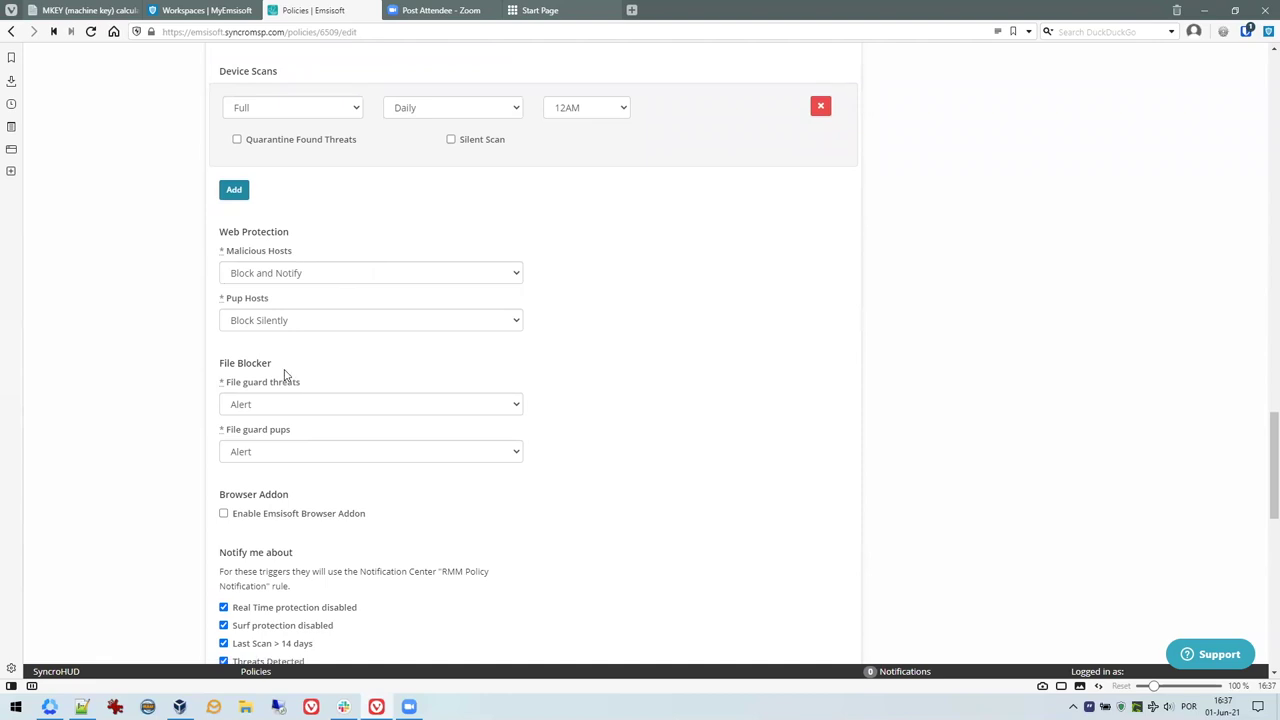
scroll(471, 311, down, 1)
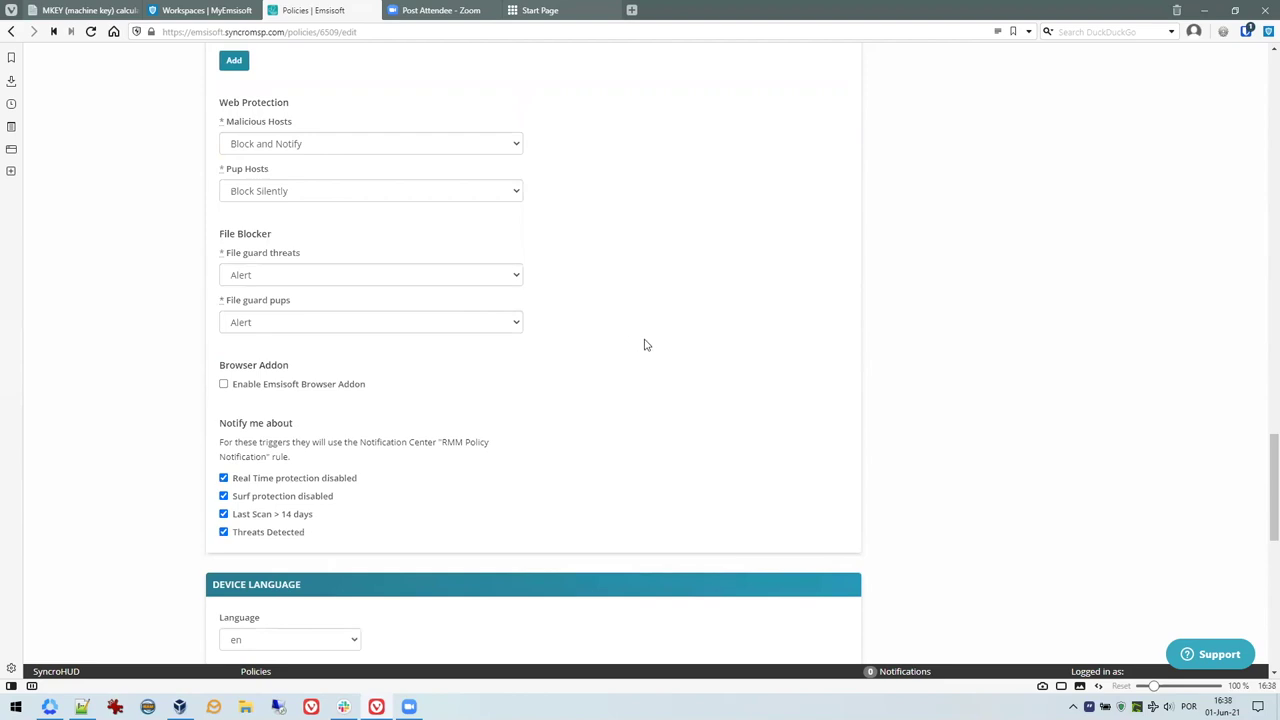
Set the policy's Emsisoft antivirus management to Emsisoft Managed
scroll(646, 360, up, 1)
scroll(646, 360, up, 3)
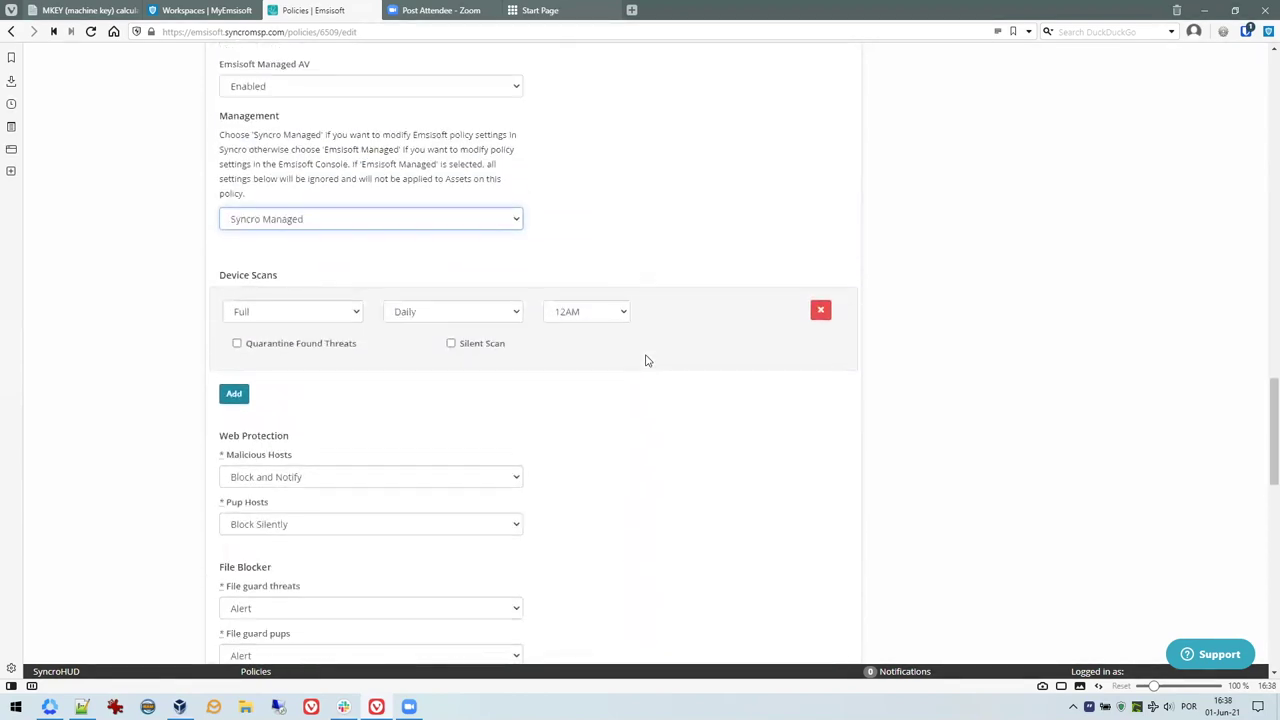
scroll(706, 297, up, 1)
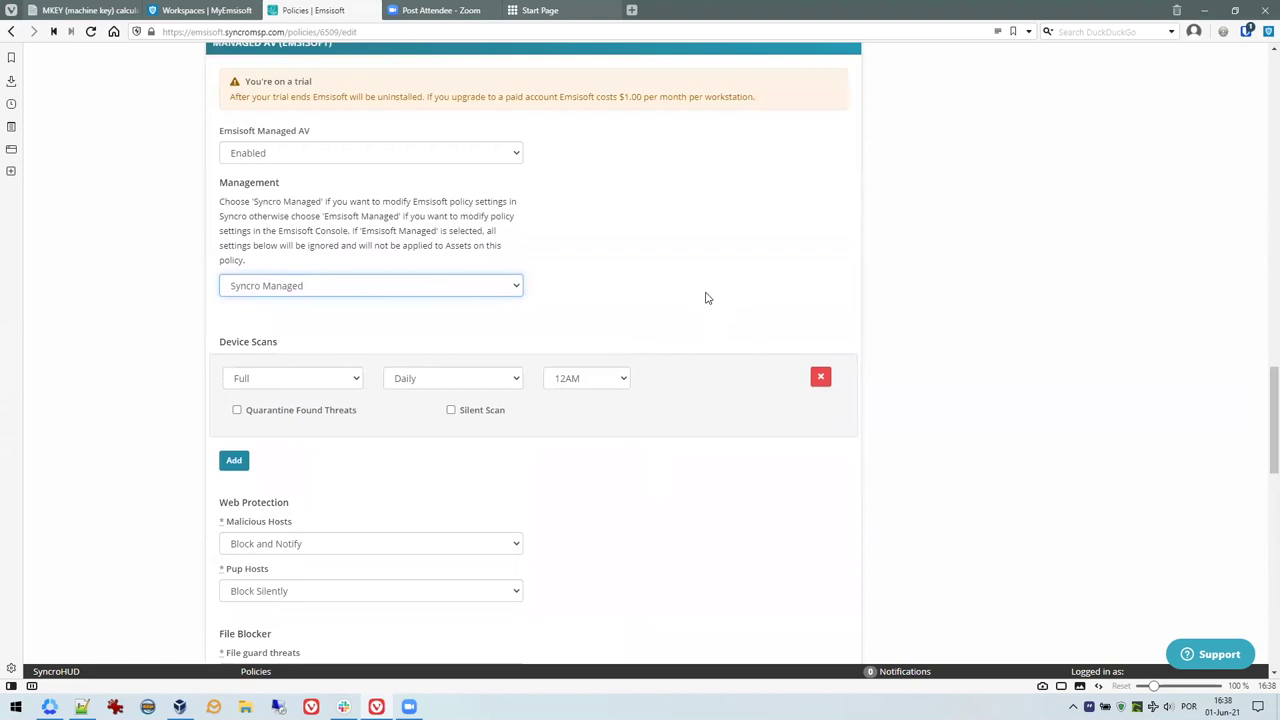
click(505, 289)
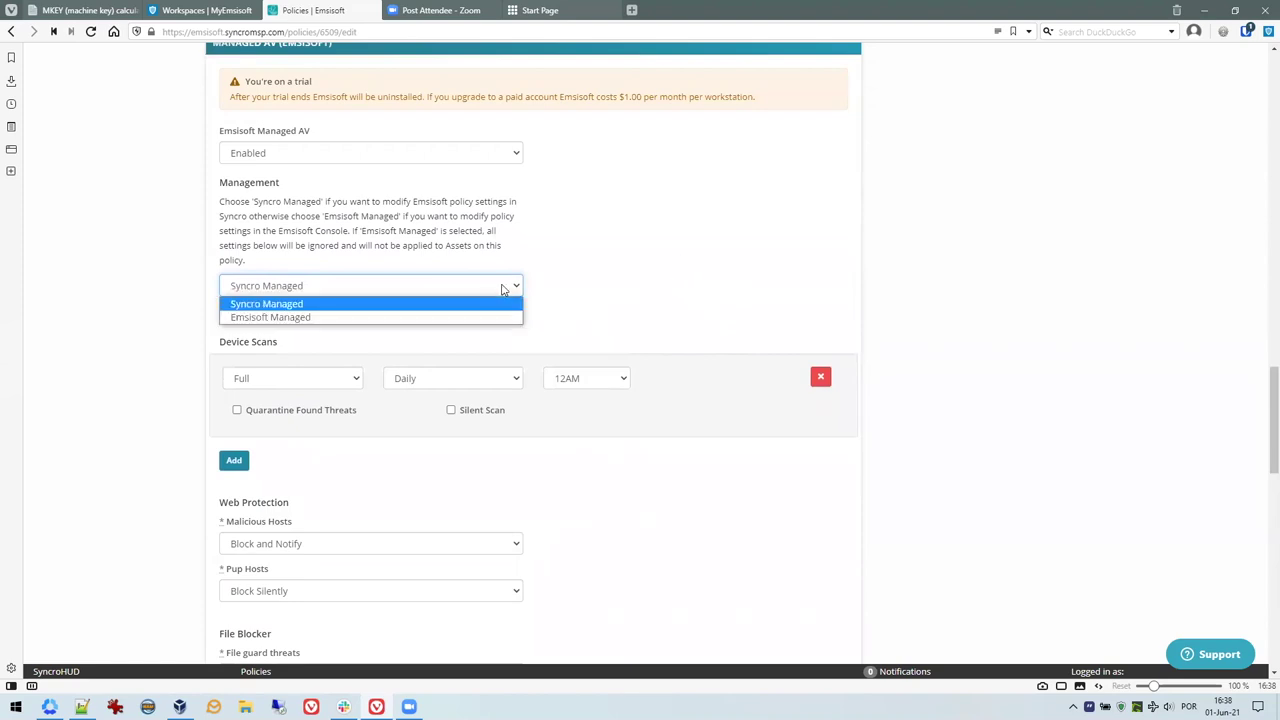
click(340, 317)
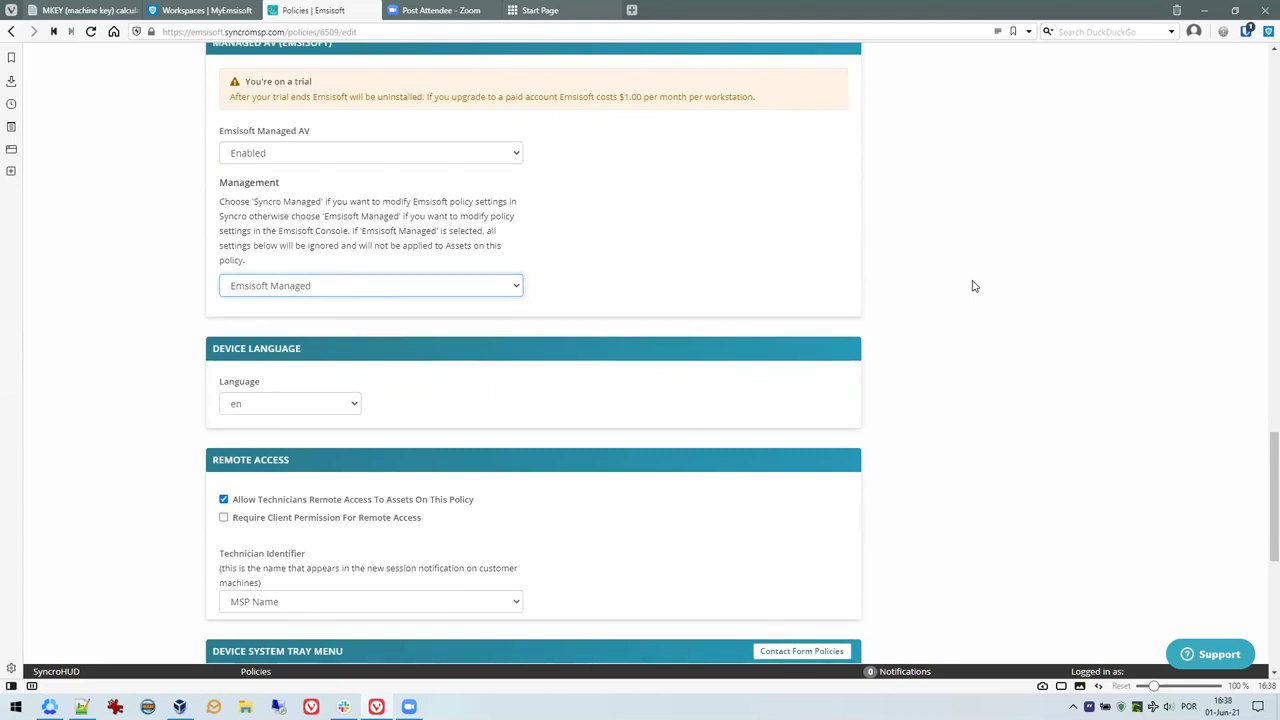
Open the Emsisoft-Token-Apply good PowerShell script from the scripts list for editing
scroll(973, 286, up, 1)
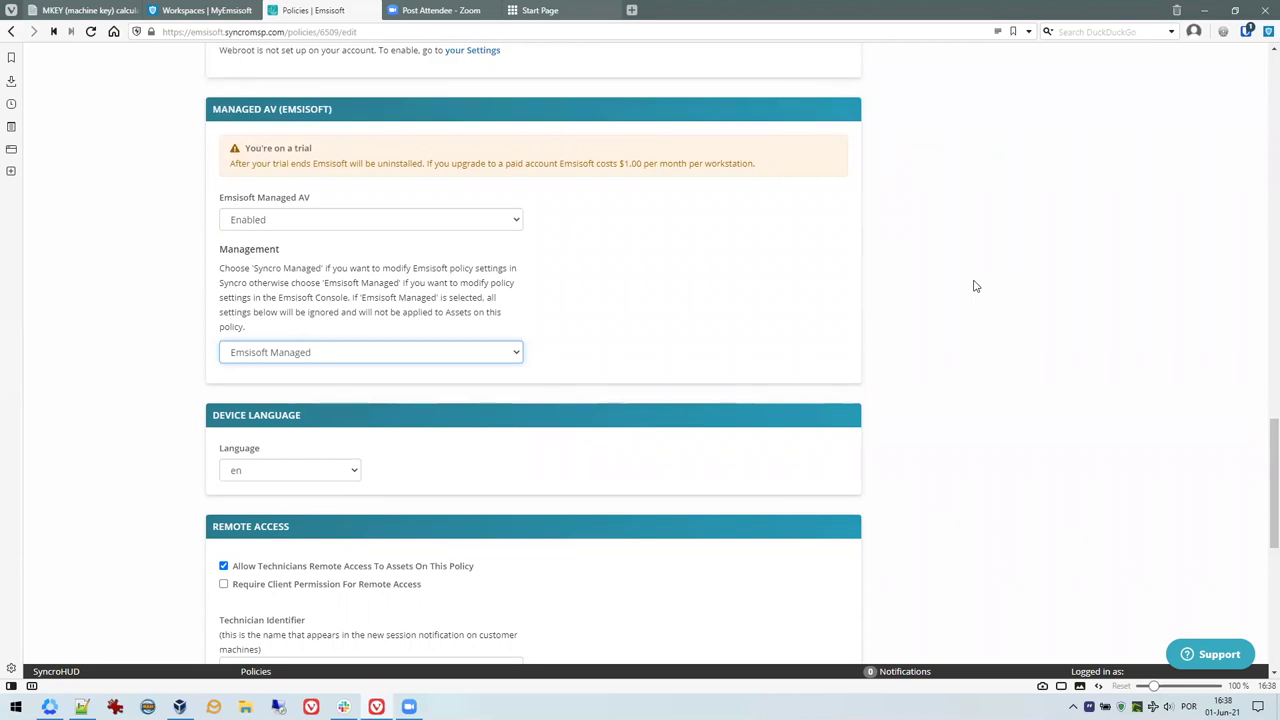
scroll(975, 286, up, 10)
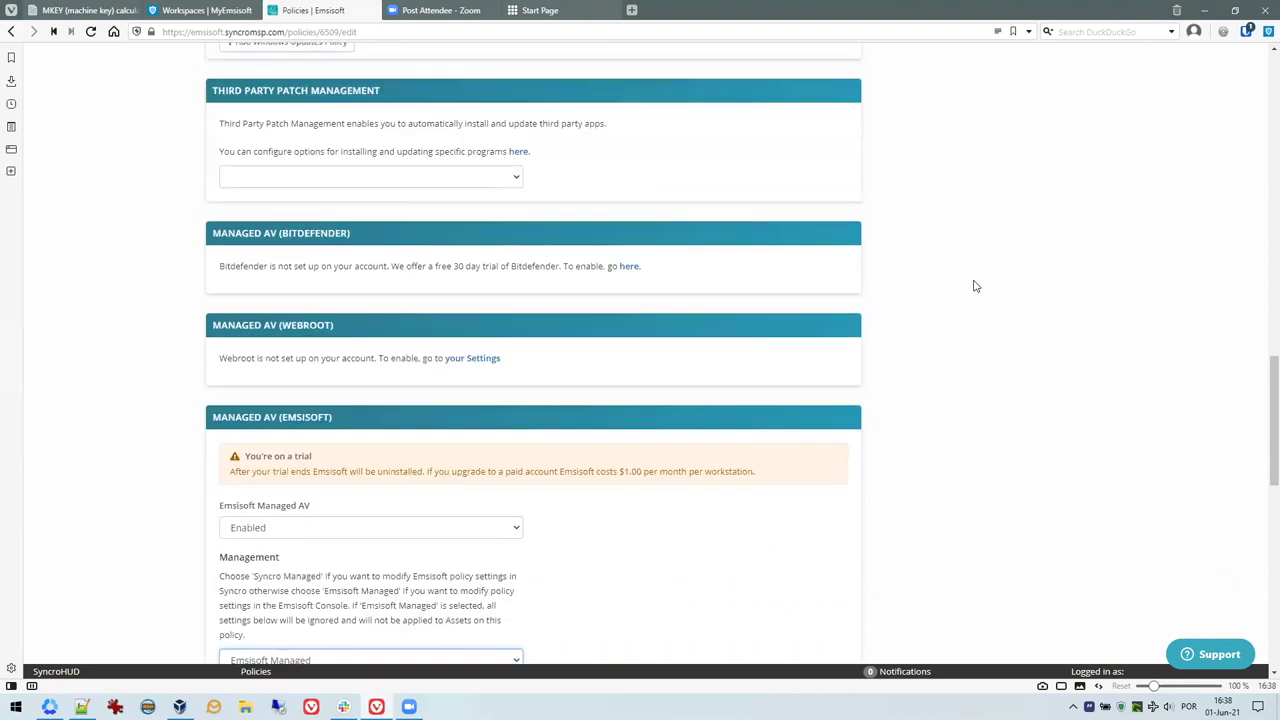
scroll(975, 286, up, 12)
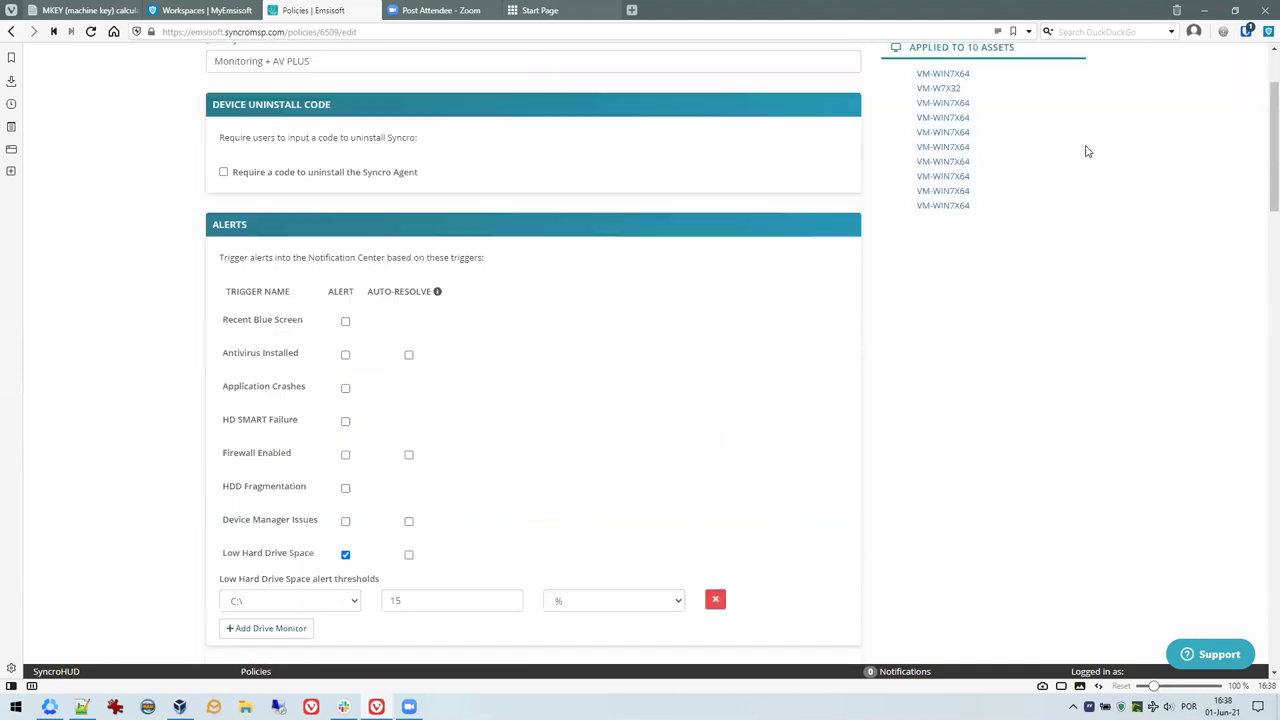
scroll(1020, 114, up, 3)
click(1063, 88)
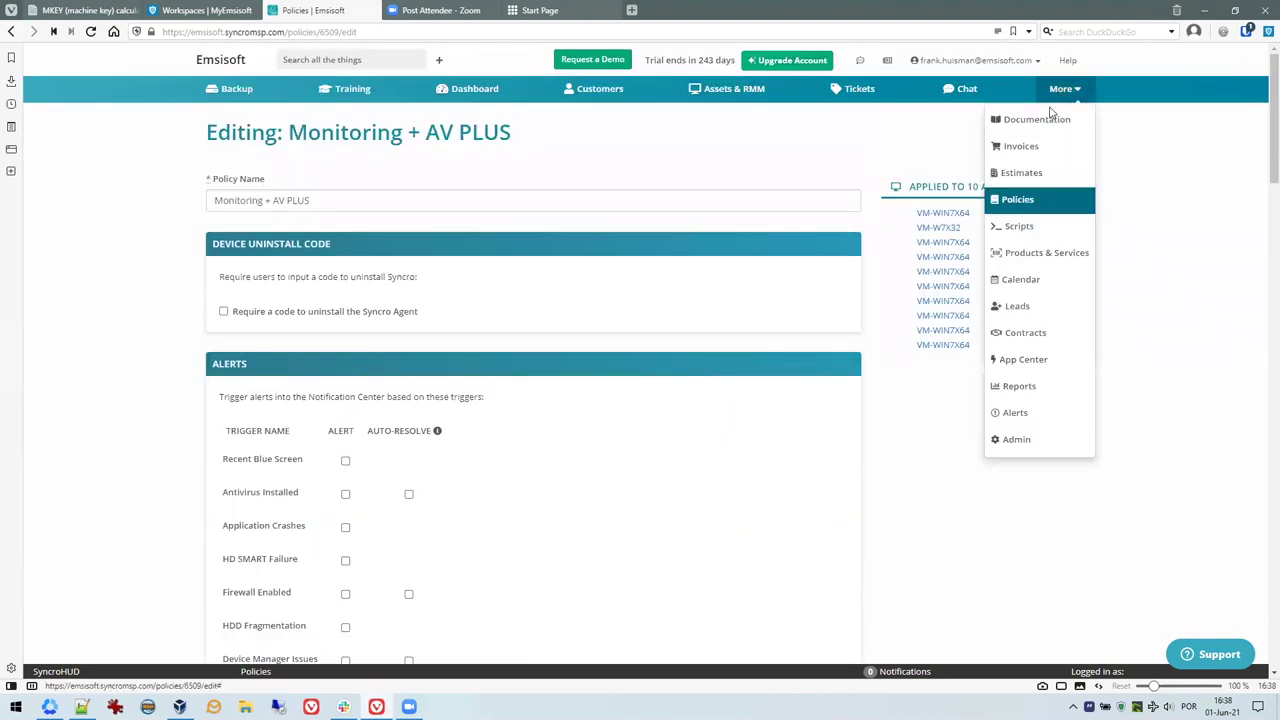
click(1016, 226)
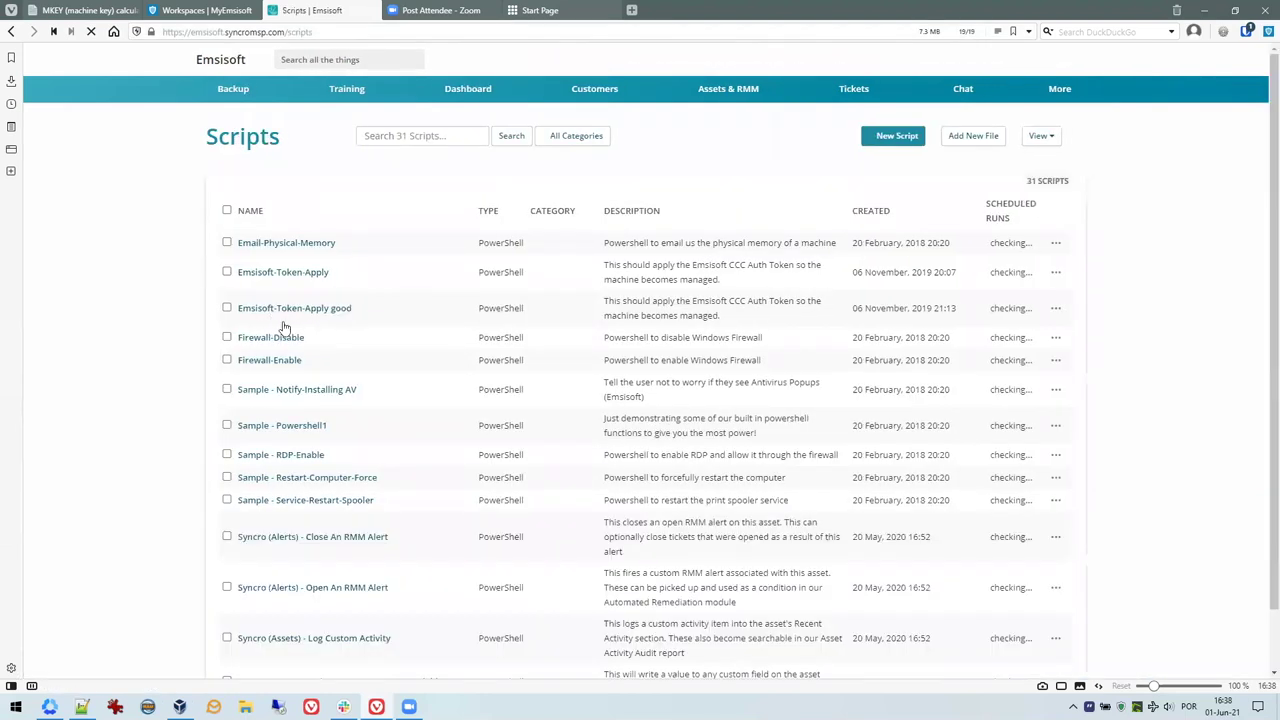
click(1055, 321)
click(946, 347)
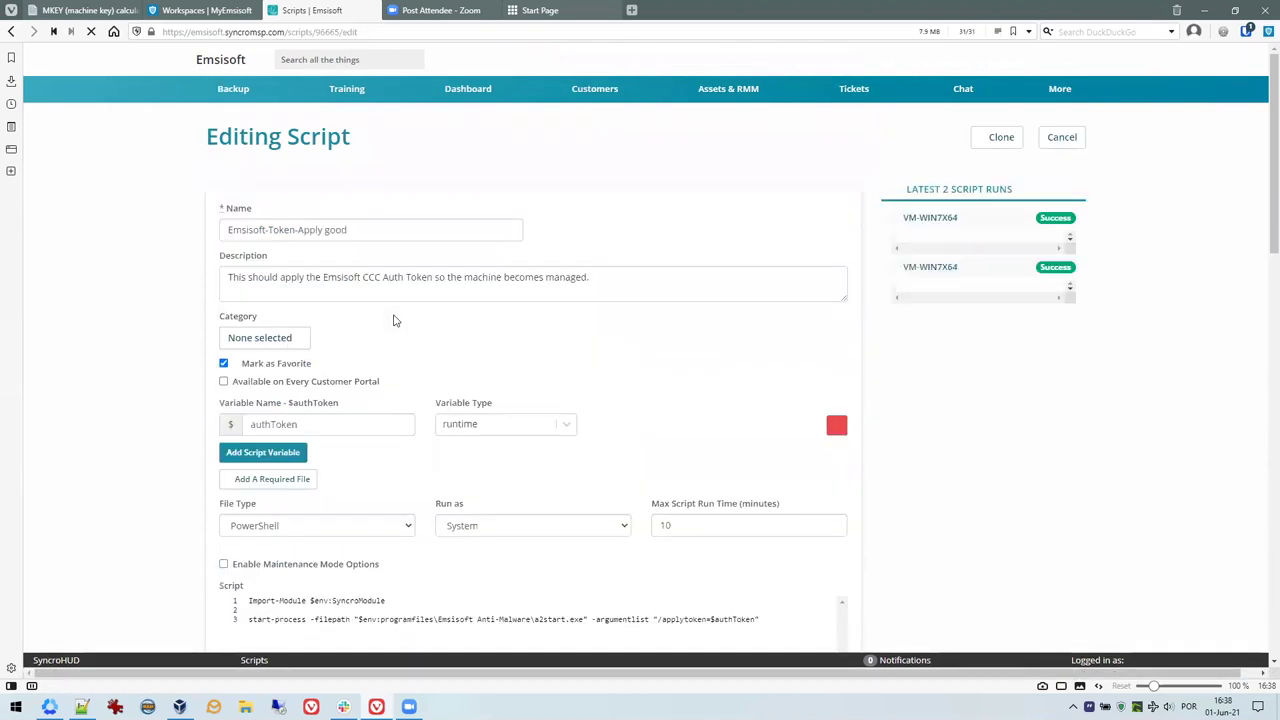
Examine the script's authToken runtime variable, its Run as options and the command that applies the token
scroll(385, 335, down, 1)
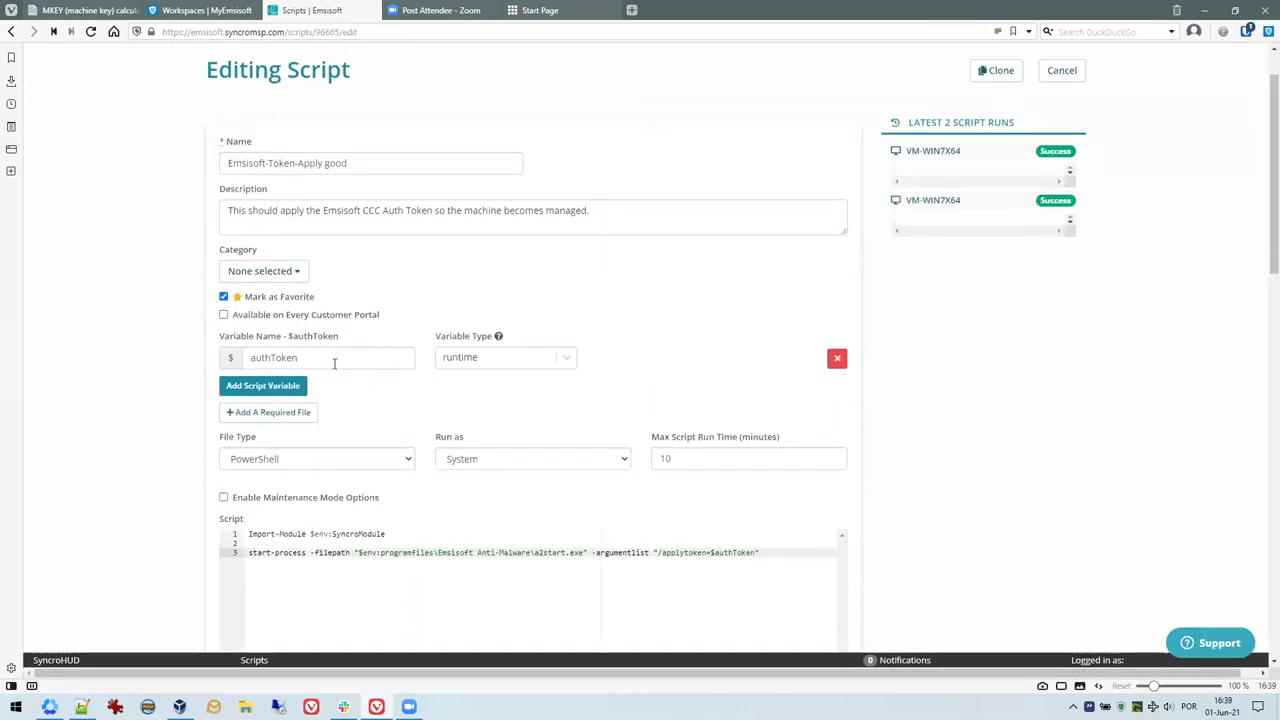
click(332, 360)
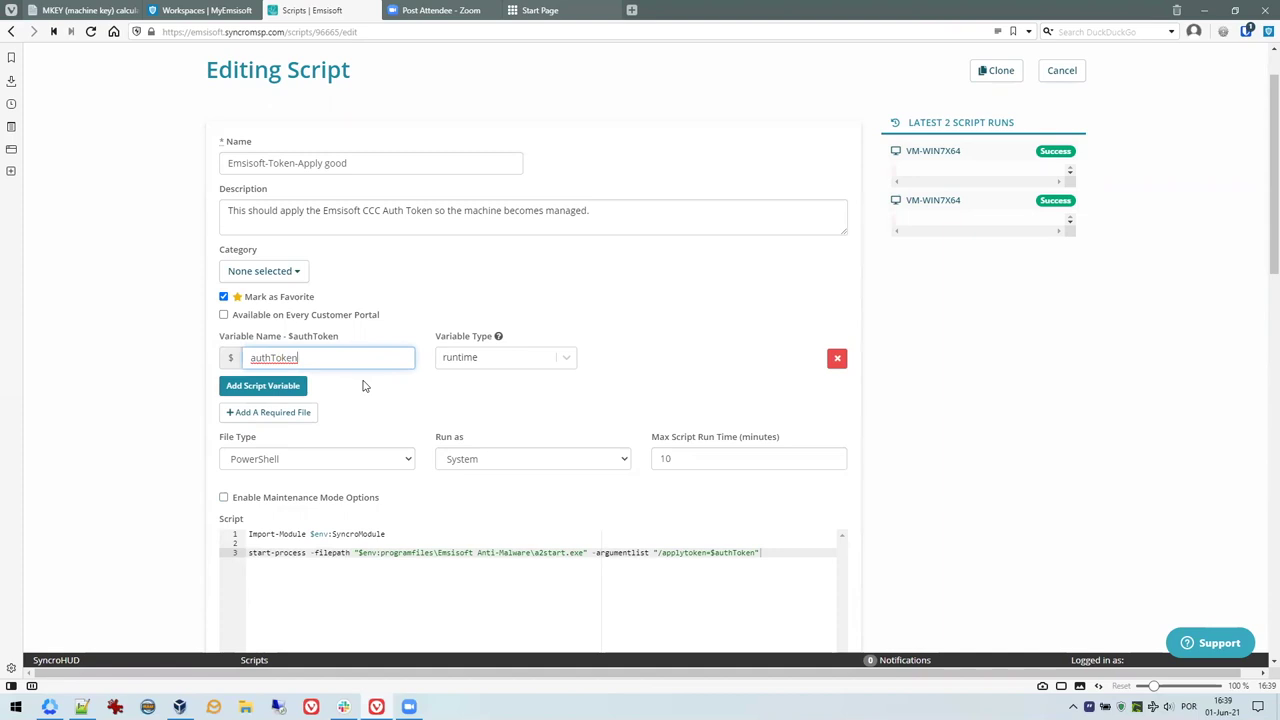
scroll(337, 428, down, 1)
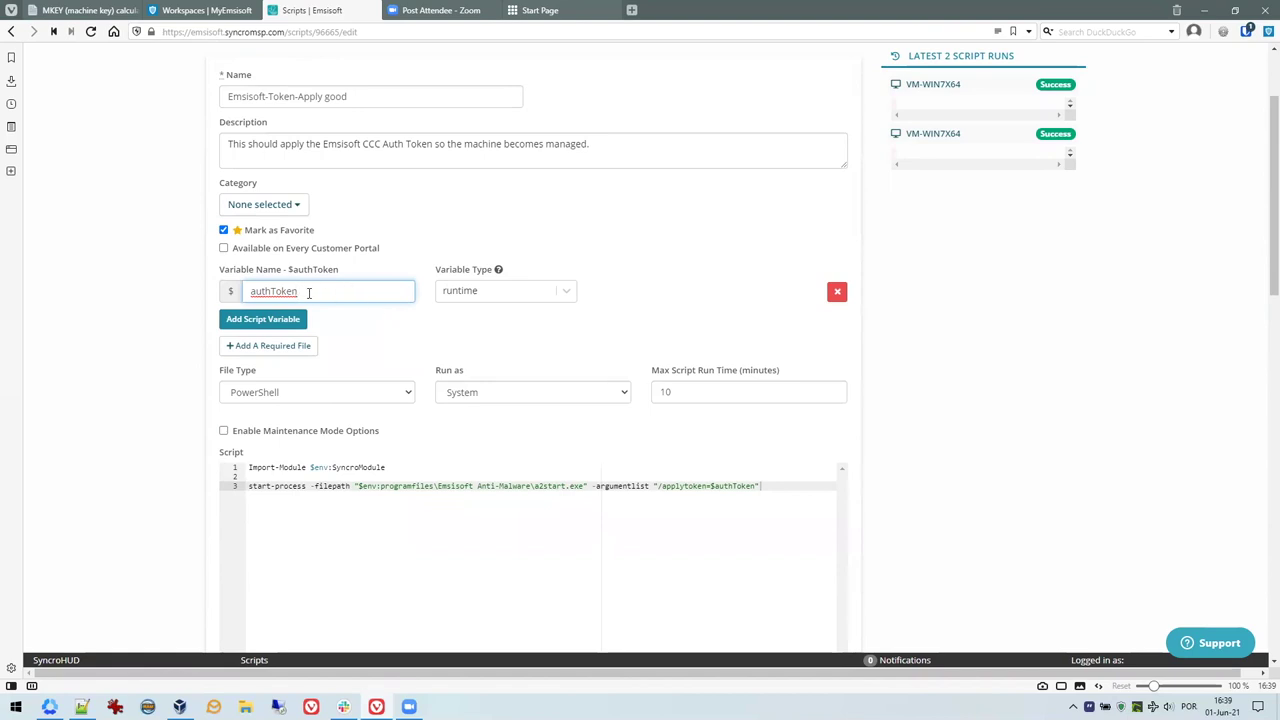
click(540, 399)
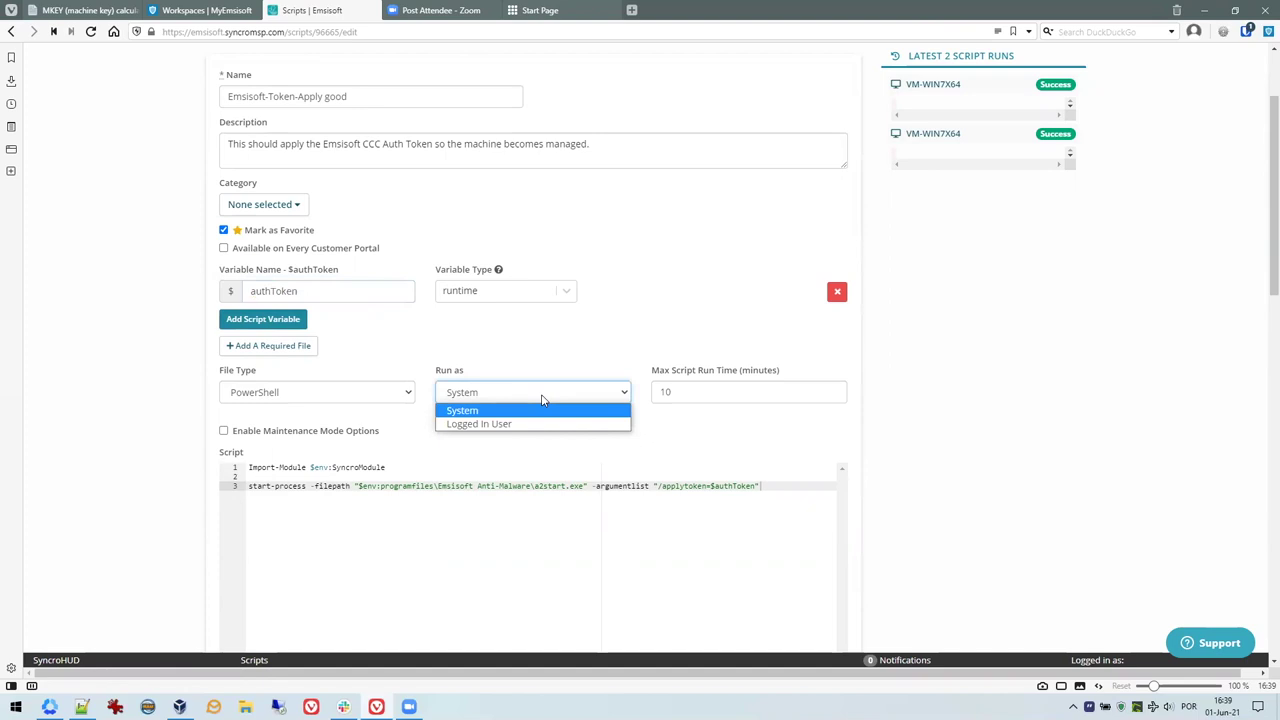
click(515, 348)
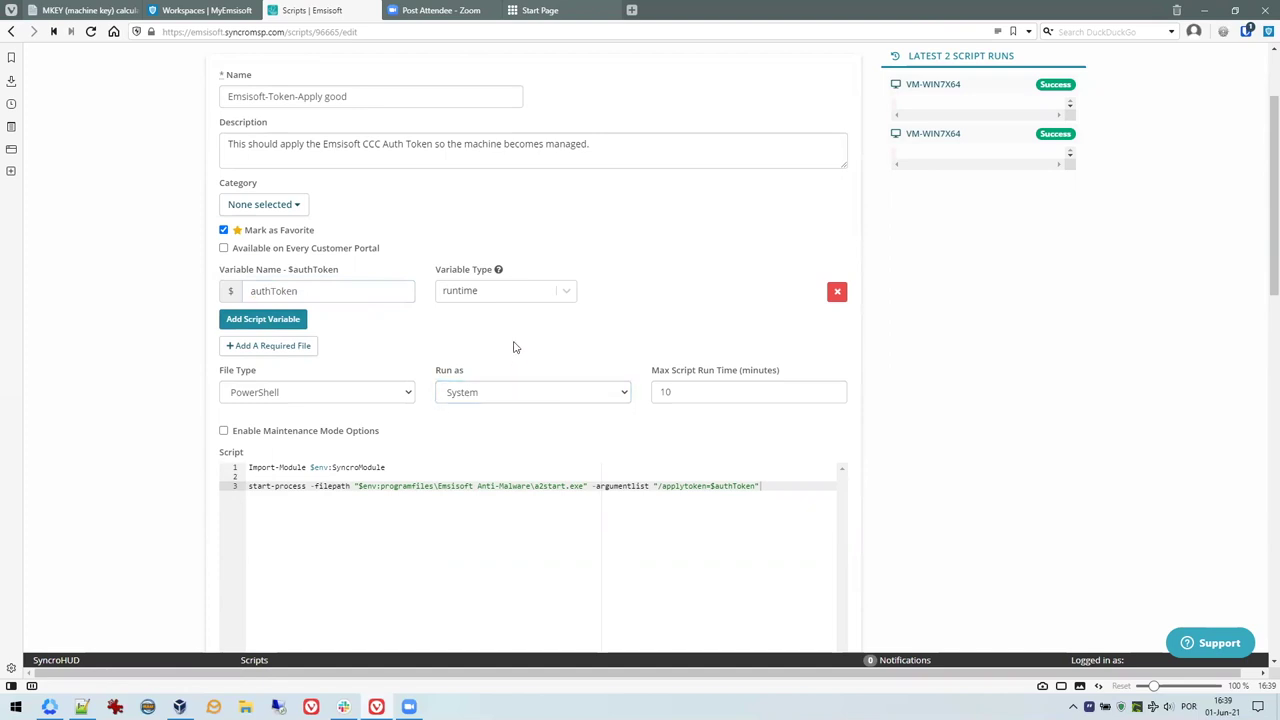
click(529, 397)
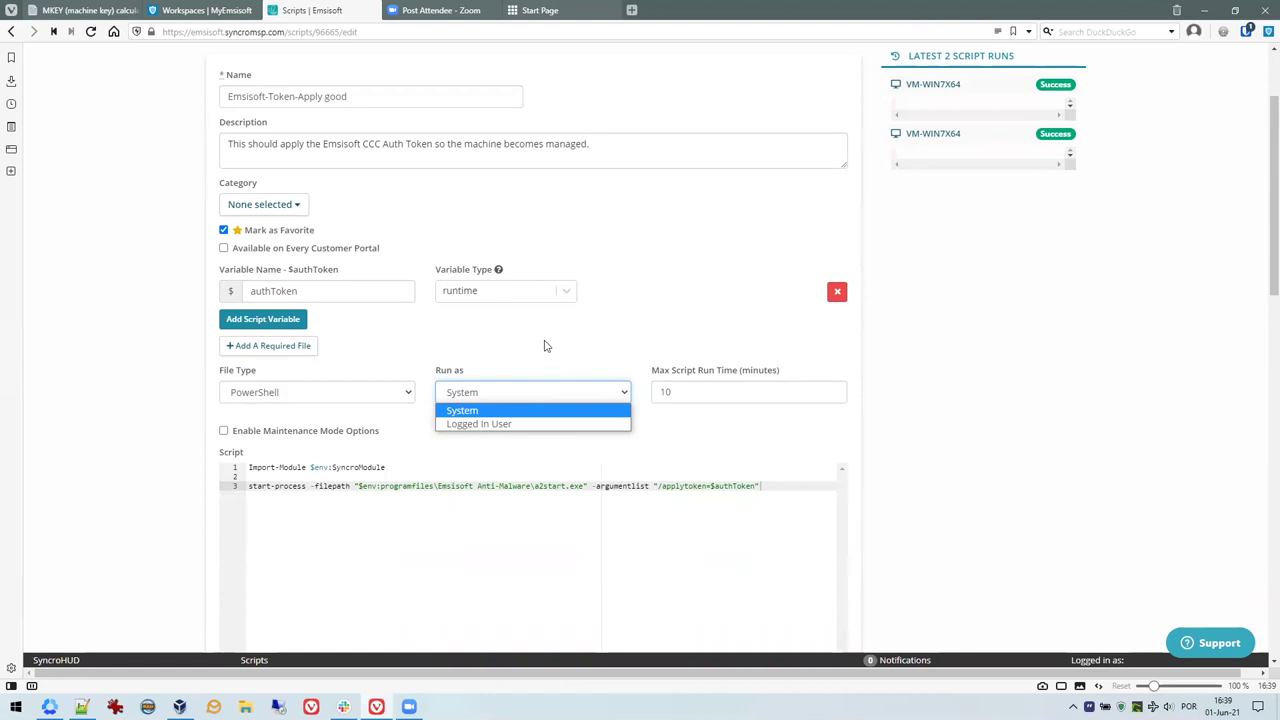
click(702, 311)
scroll(700, 313, down, 1)
scroll(700, 313, up, 3)
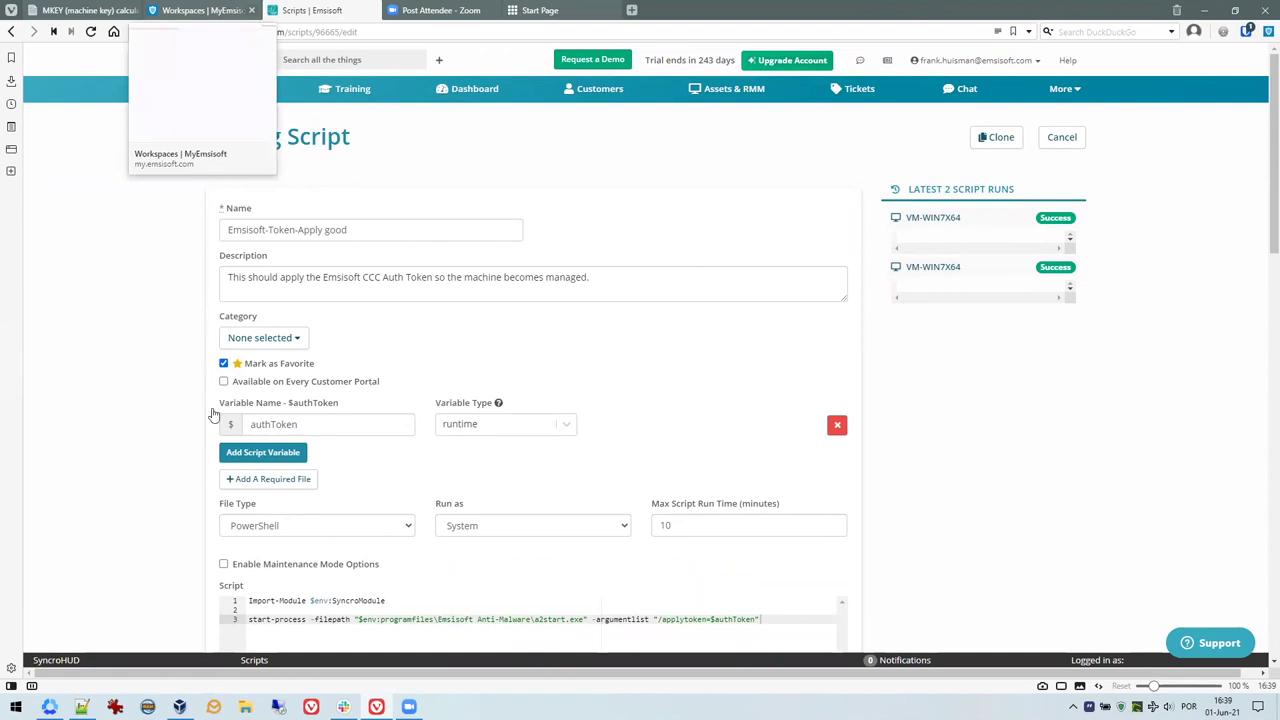
Switch to the MyEmsisoft console and download the Emsisoft protection installer for adding a device to the Contoso & Co. Ltd. workspace
key(ctrl+Tab)
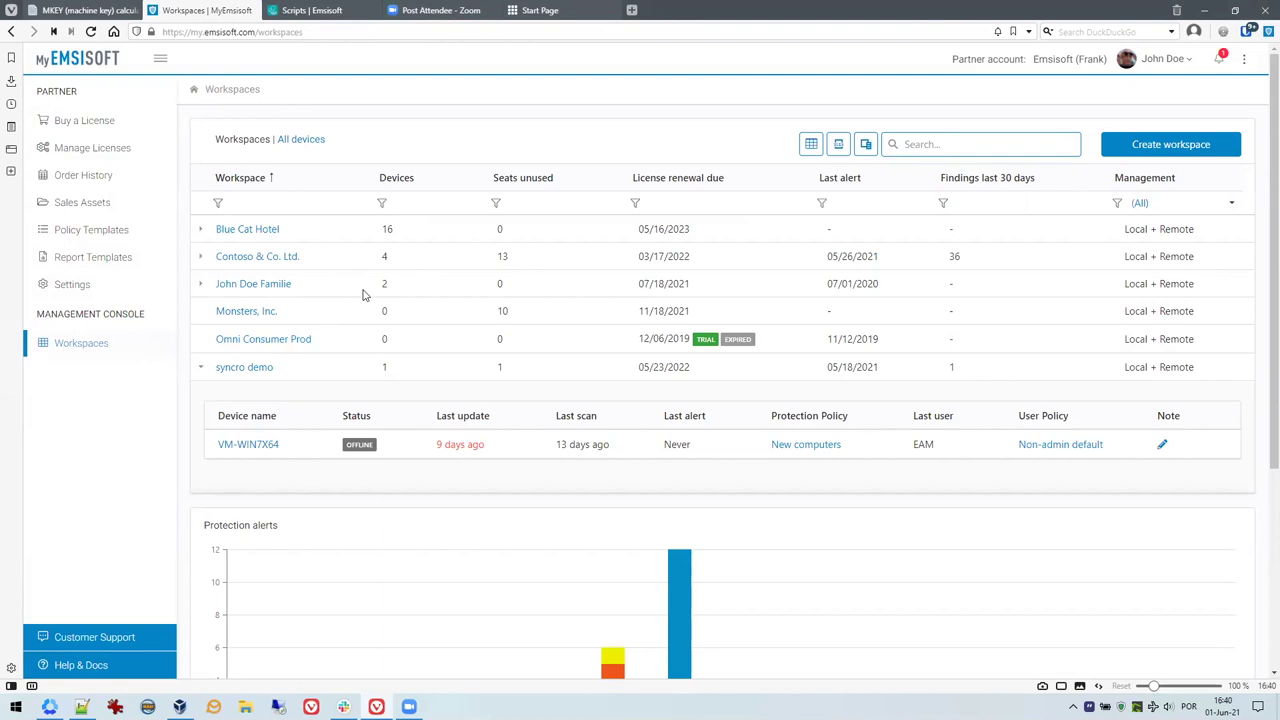
click(275, 259)
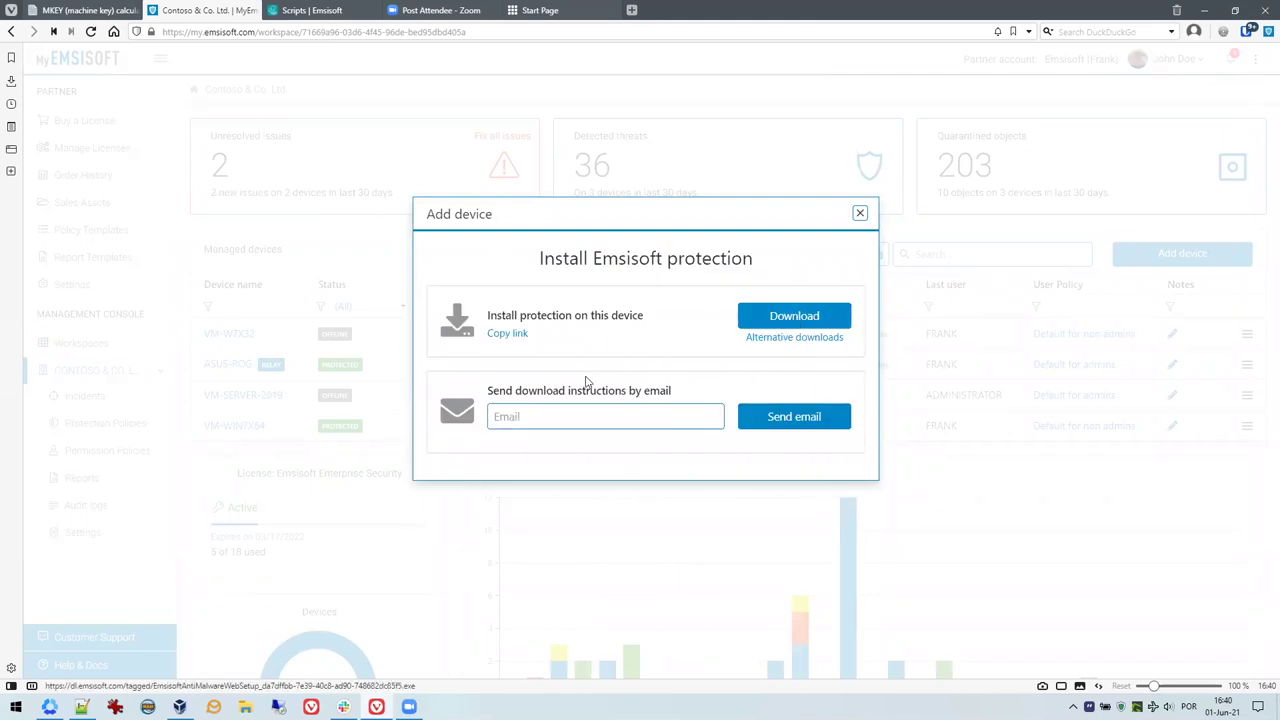
click(810, 322)
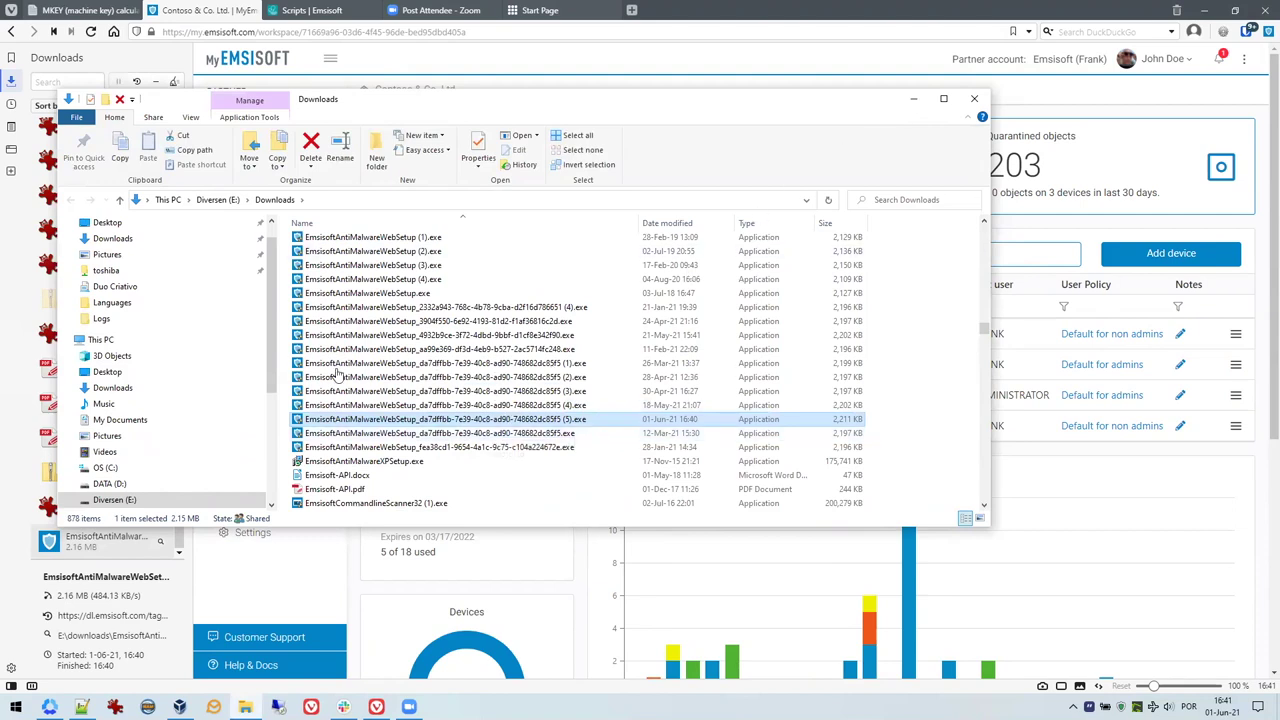
Close the Downloads folder and create an installation token for the Management group in Contoso & Co. Ltd.'s protection policies
key(alt+F4)
click(278, 428)
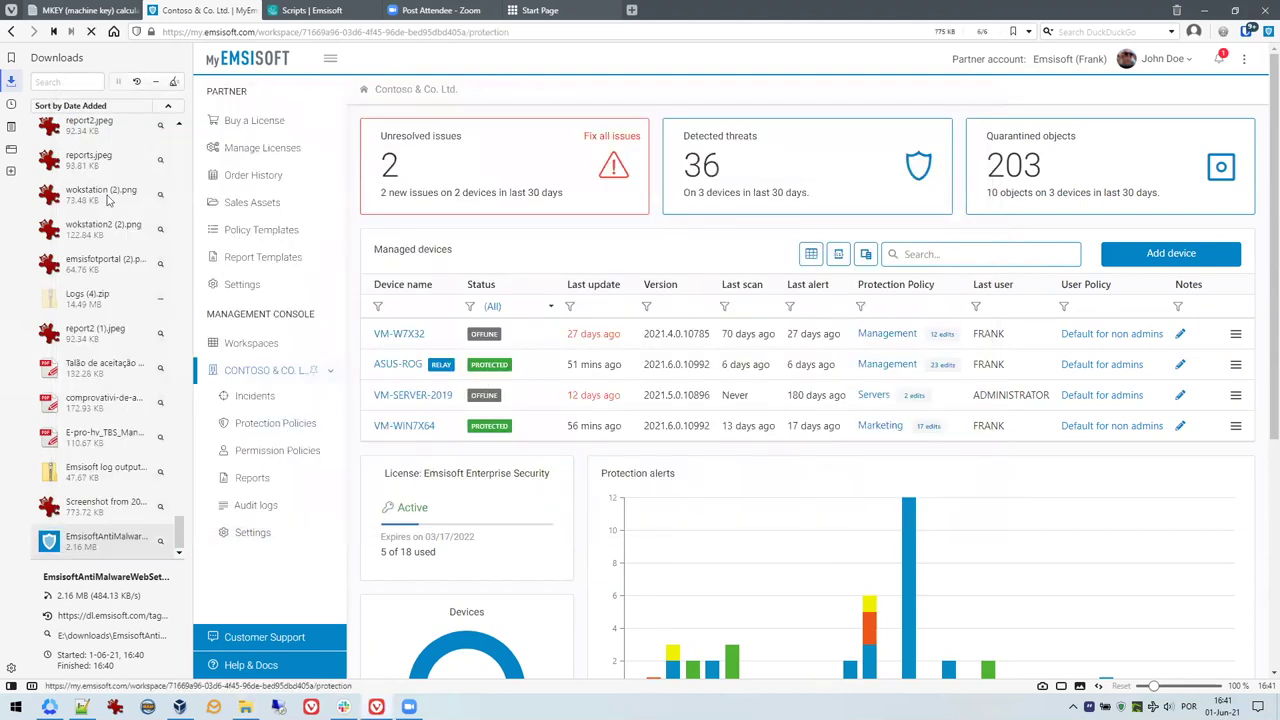
key(F4)
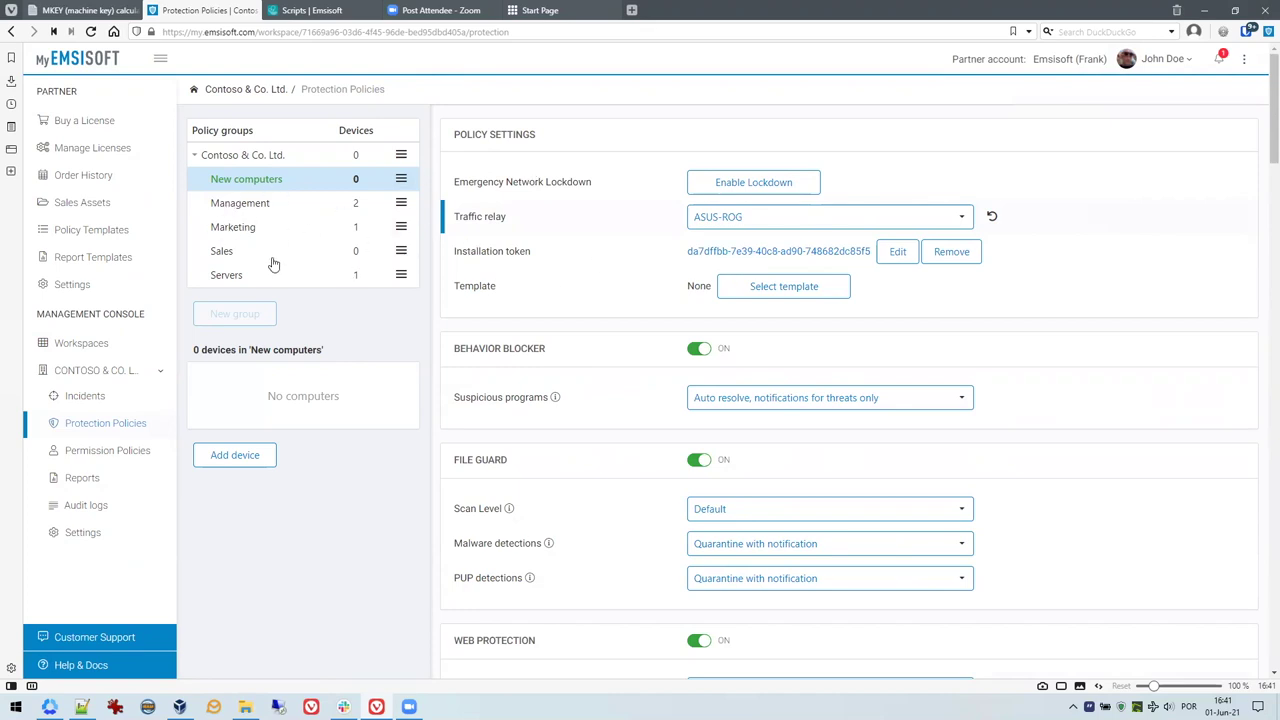
click(258, 208)
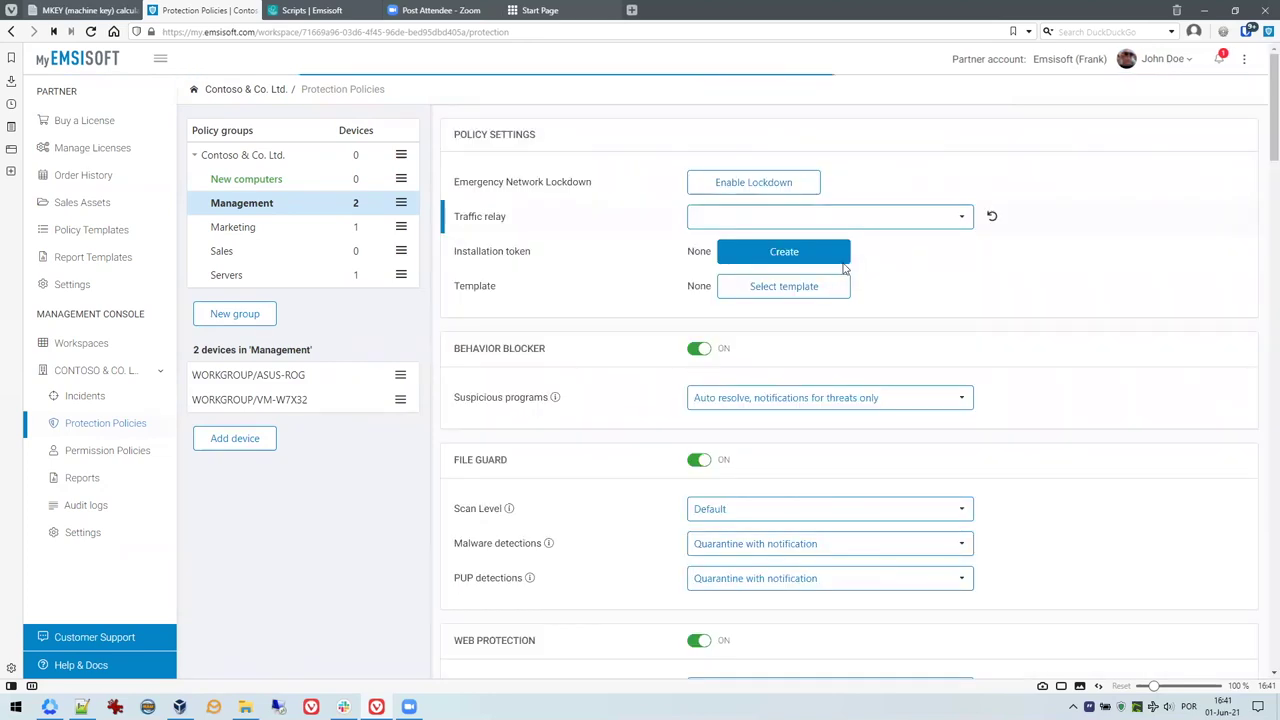
Select the Management group's installation token and switch to the Syncro script to review where its authToken variable is used
drag(686, 252, 866, 264)
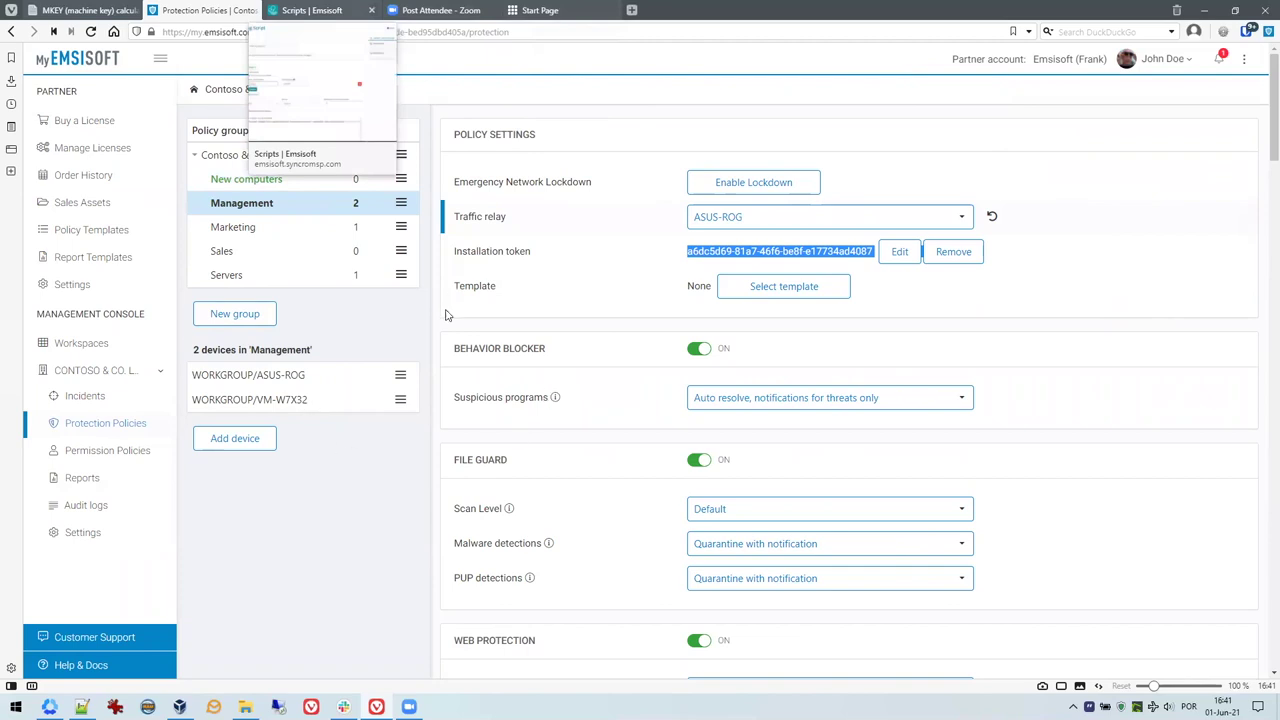
key(ctrl+Tab)
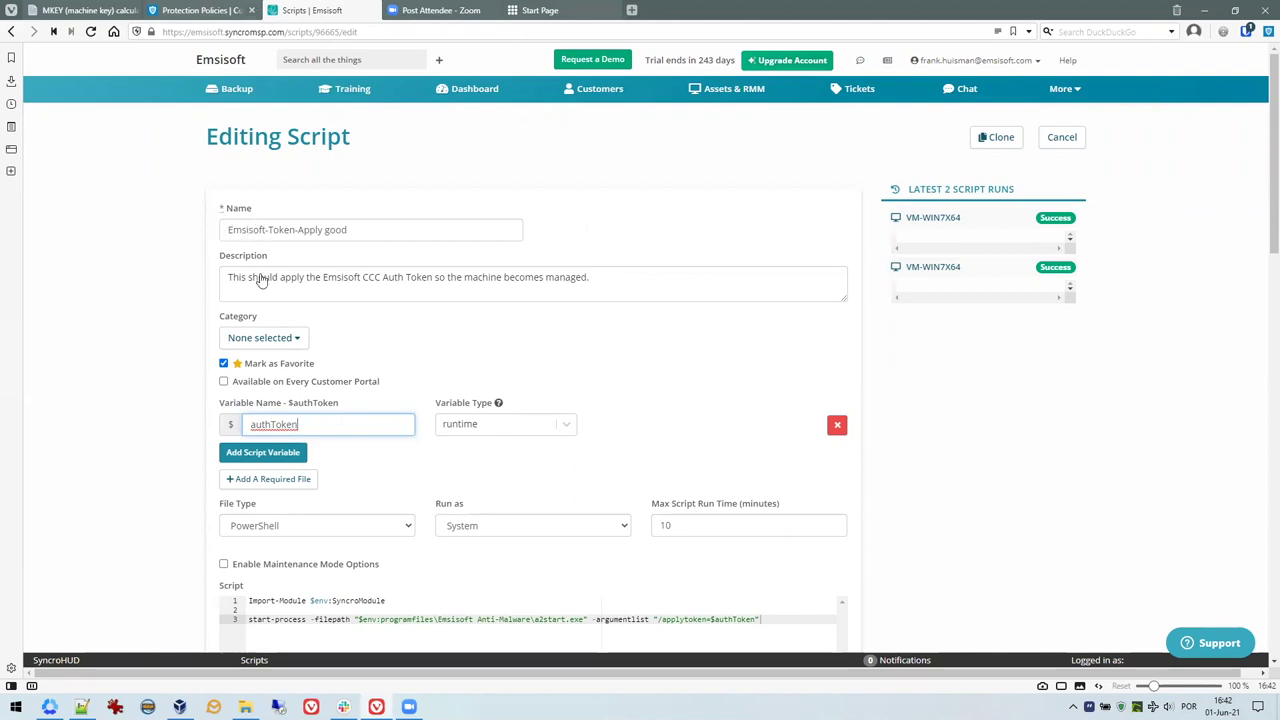
key(ctrl+Tab)
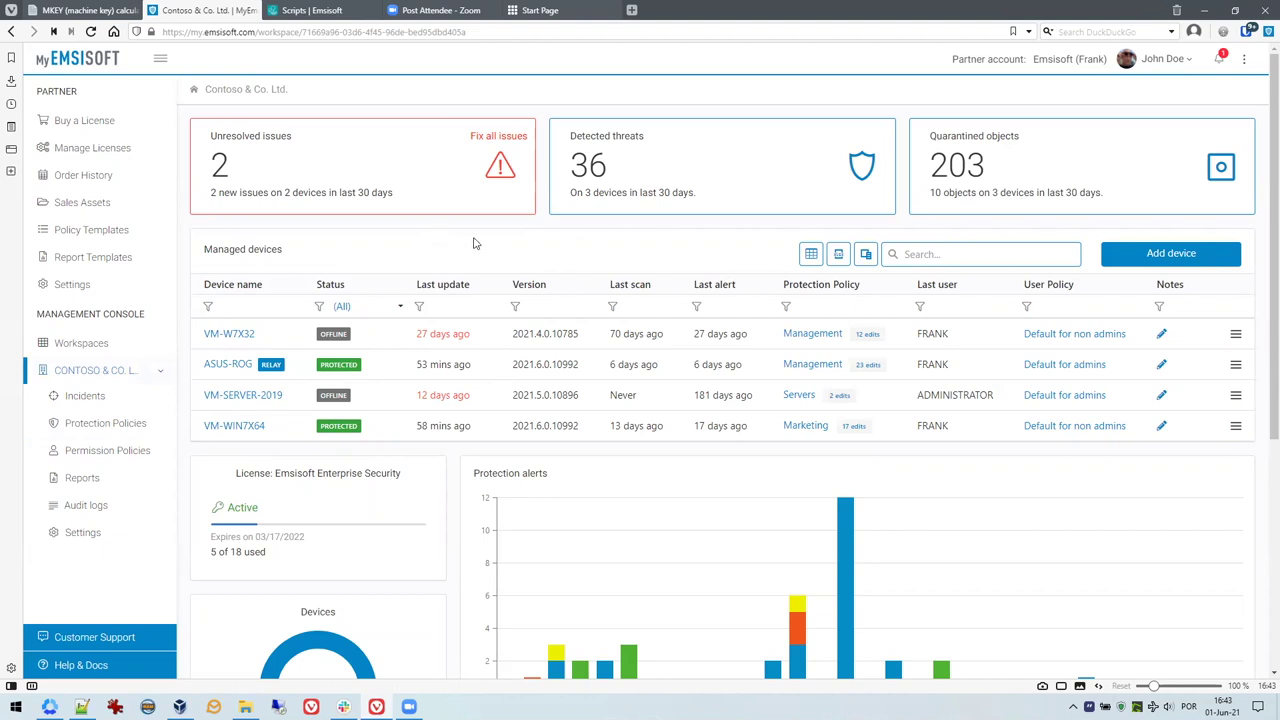
Open the form for creating a new workspace and examine its customer, role, licensing and protection policy options
click(78, 346)
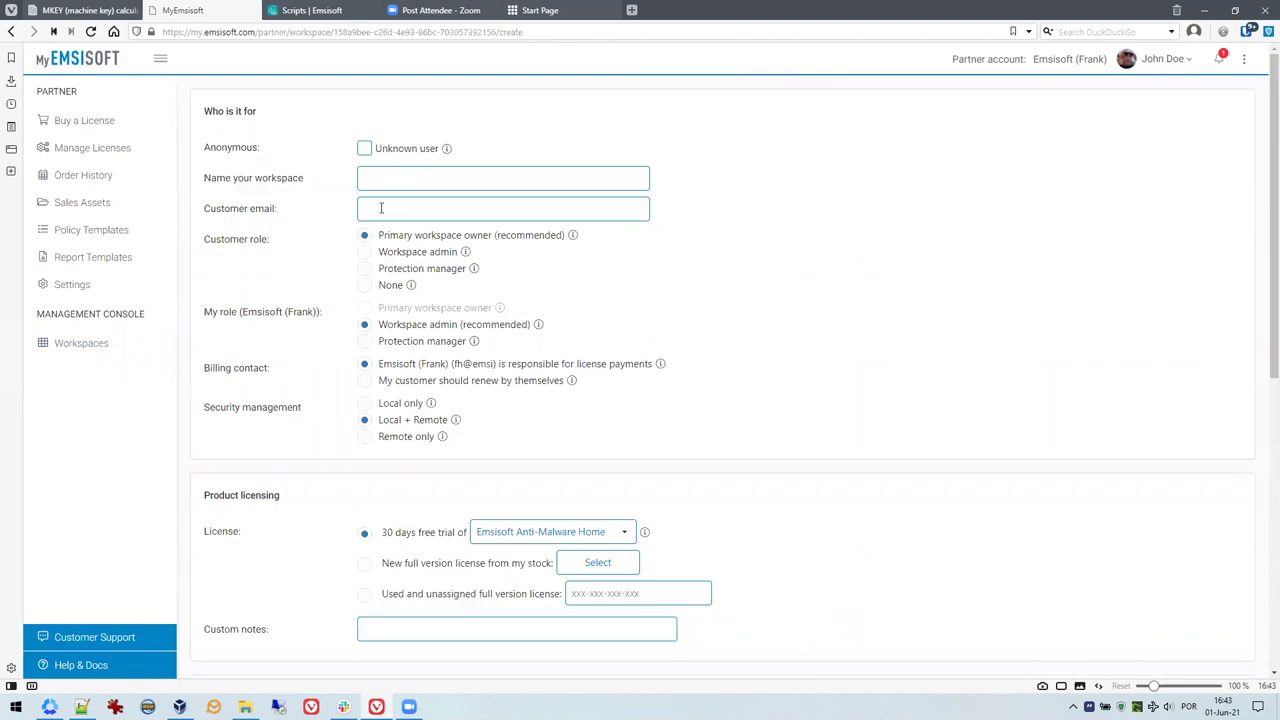
scroll(381, 208, down, 1)
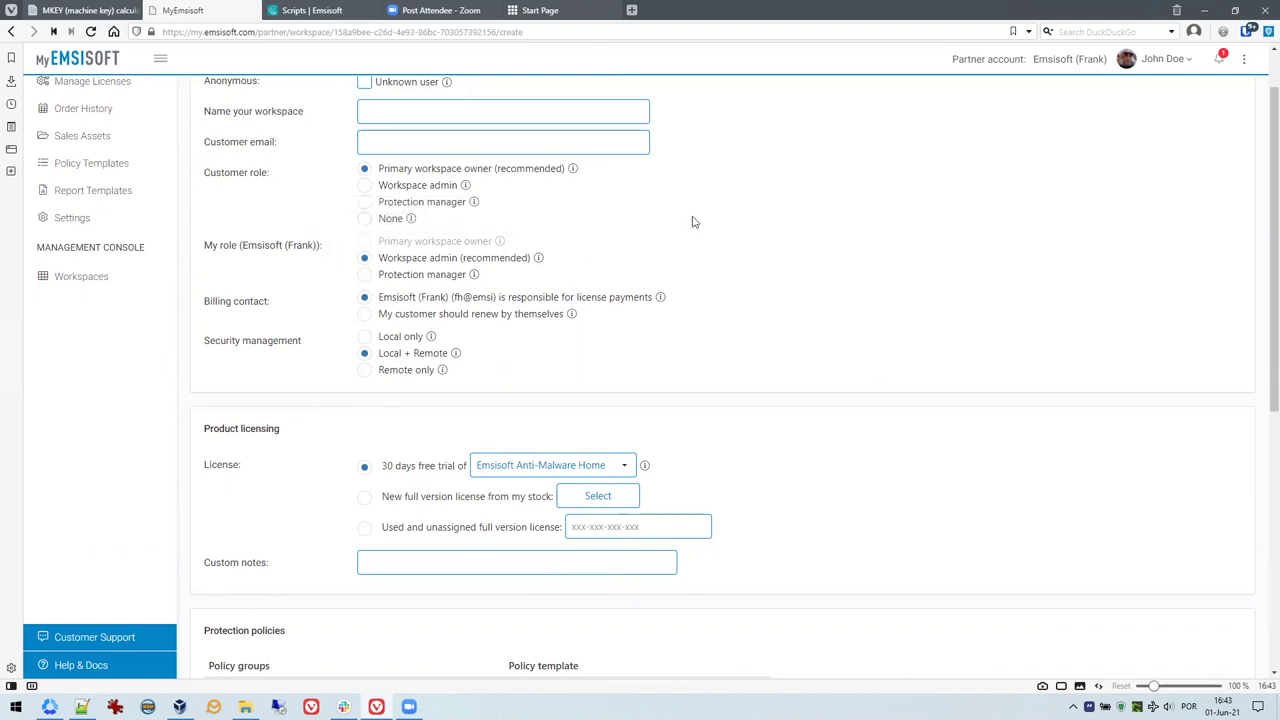
scroll(690, 200, down, 2)
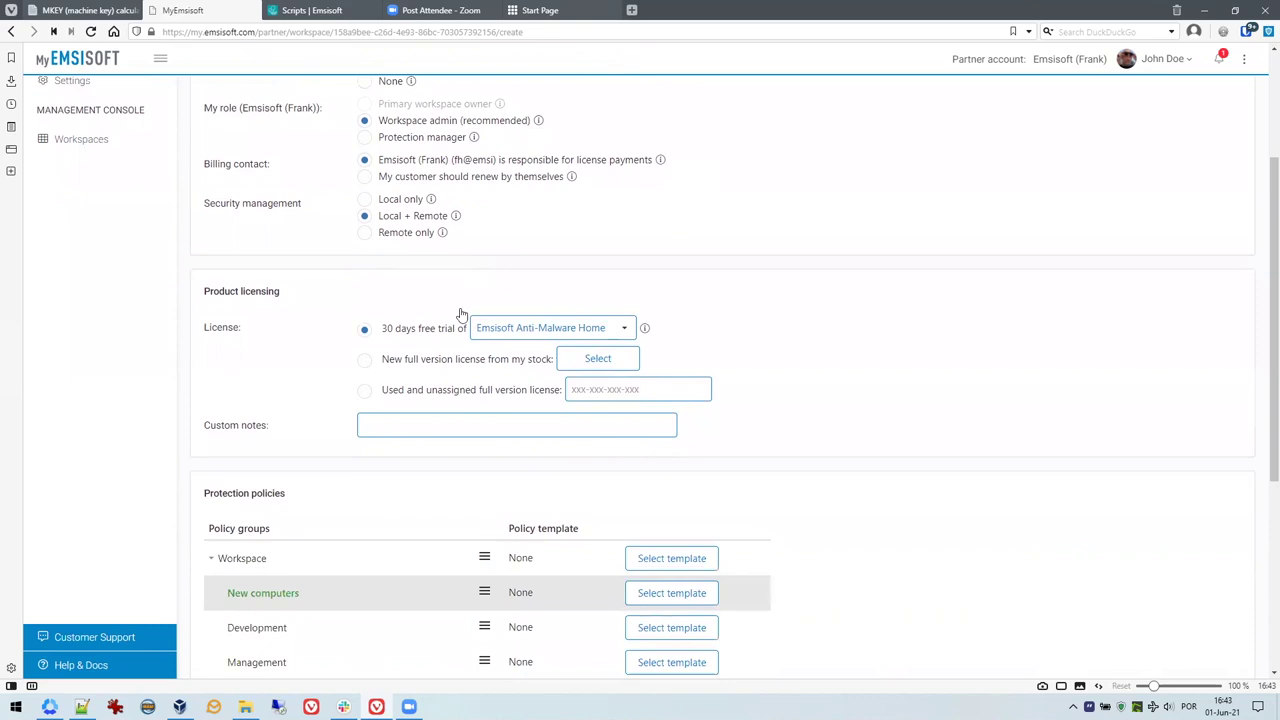
scroll(740, 285, down, 1)
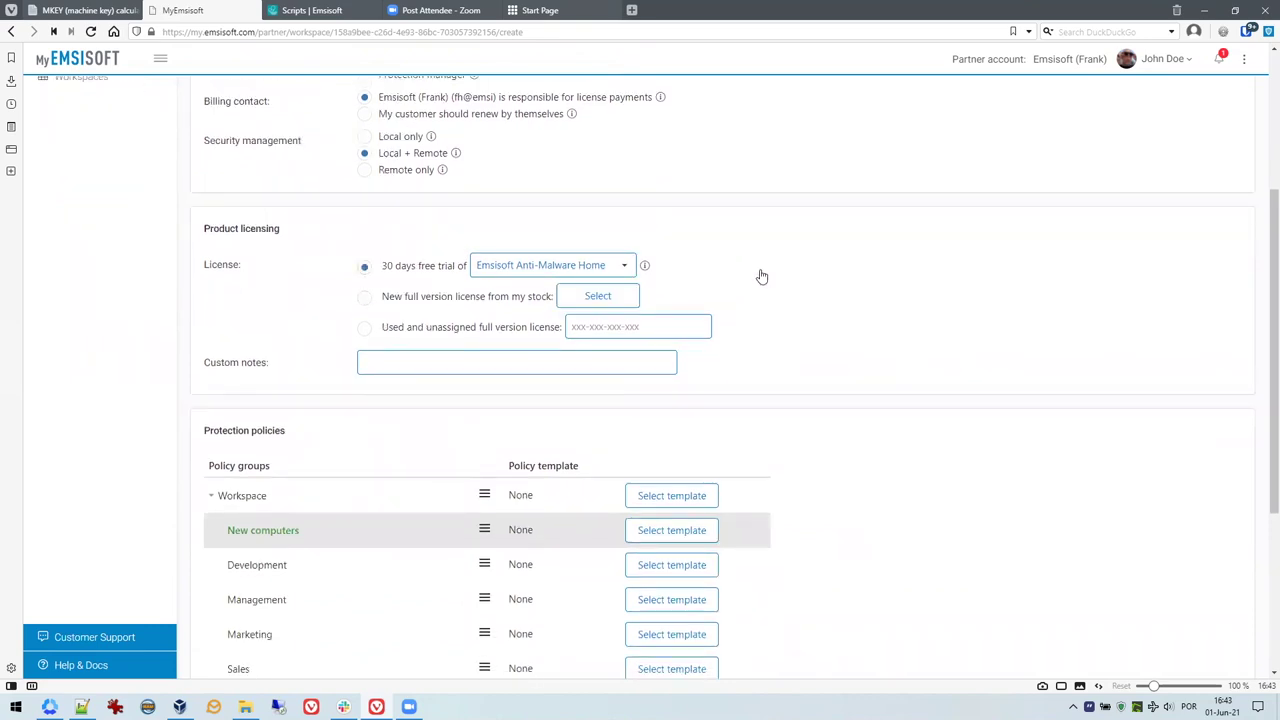
scroll(750, 265, down, 3)
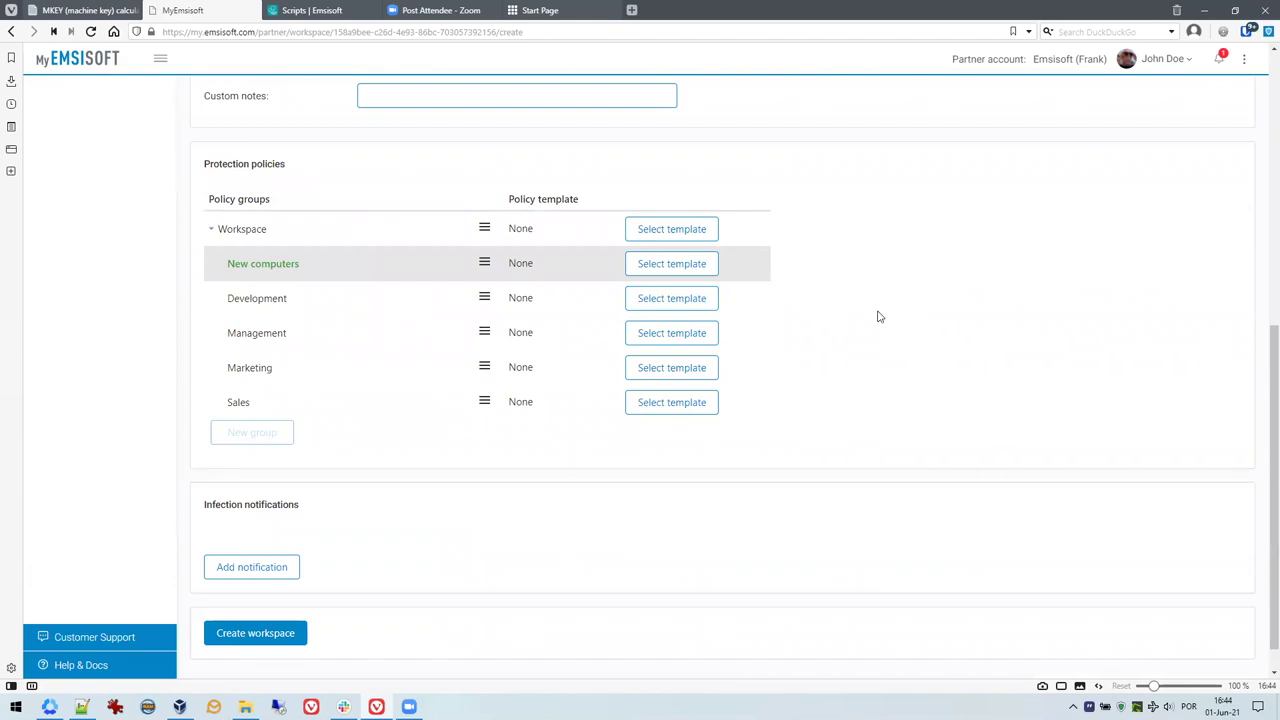
scroll(925, 335, down, 1)
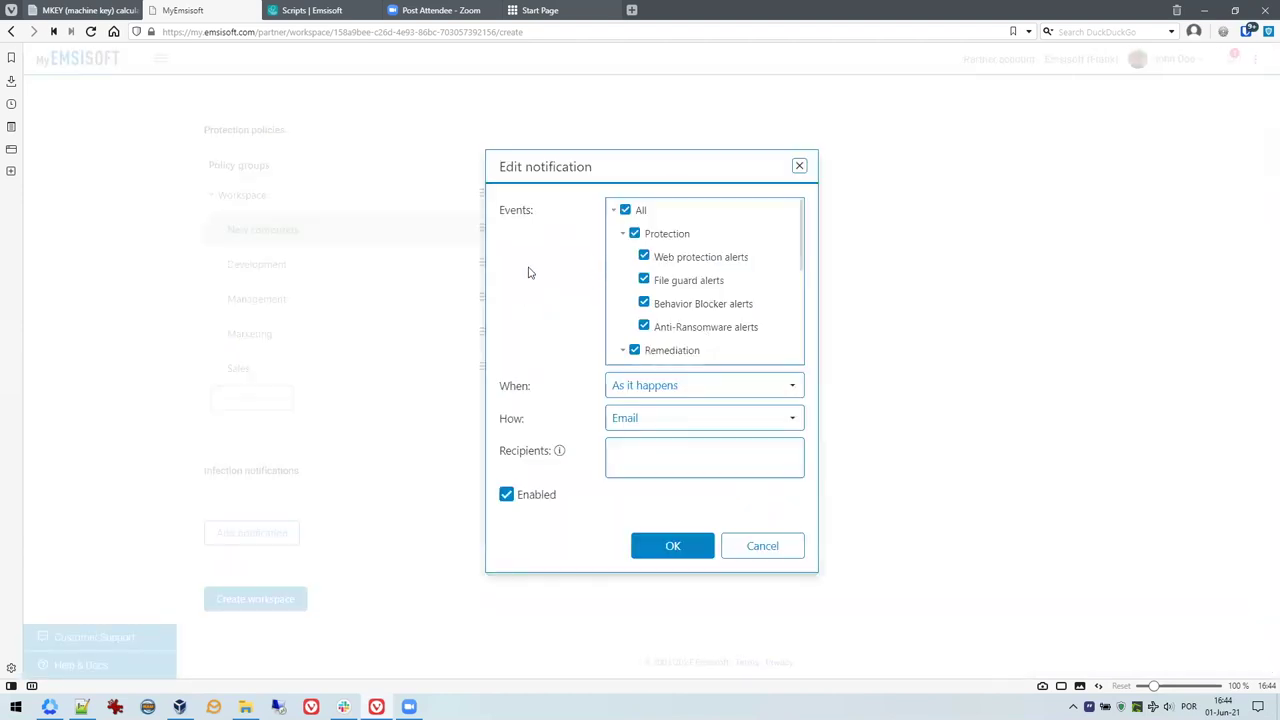
Examine the delivery methods, event types and recipients of a new infection notification, and cancel without adding it
click(657, 426)
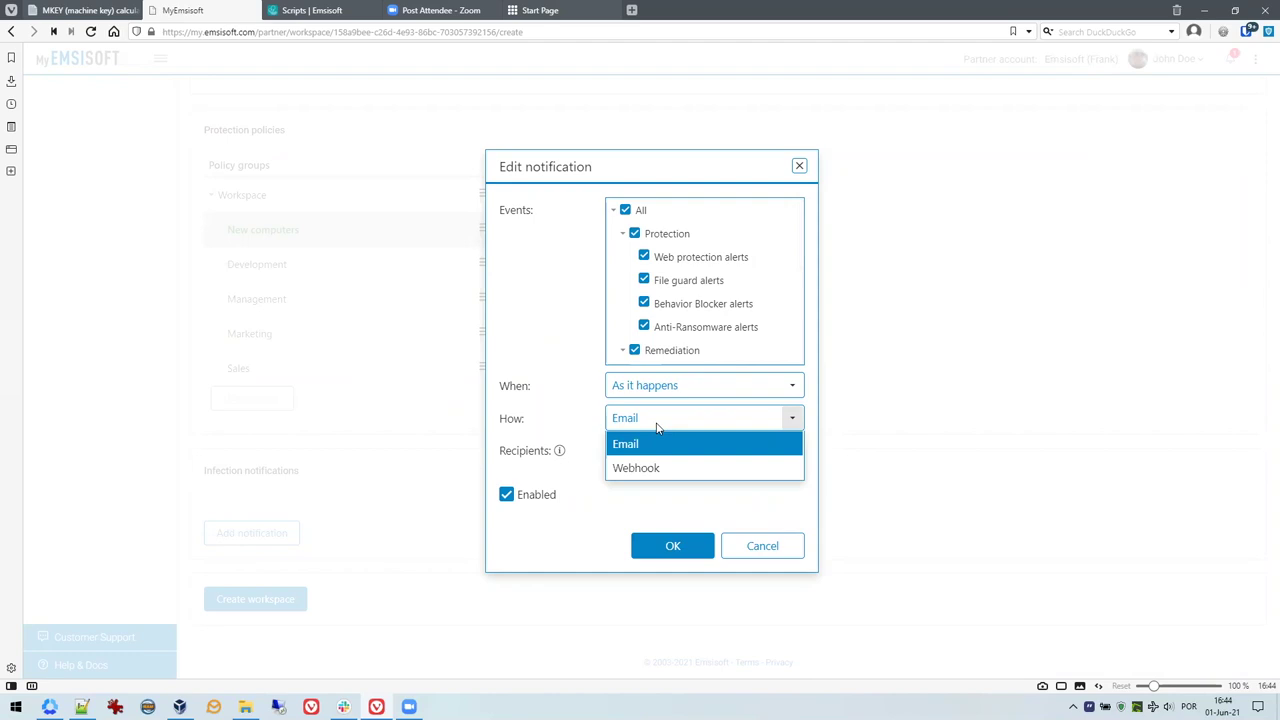
click(659, 426)
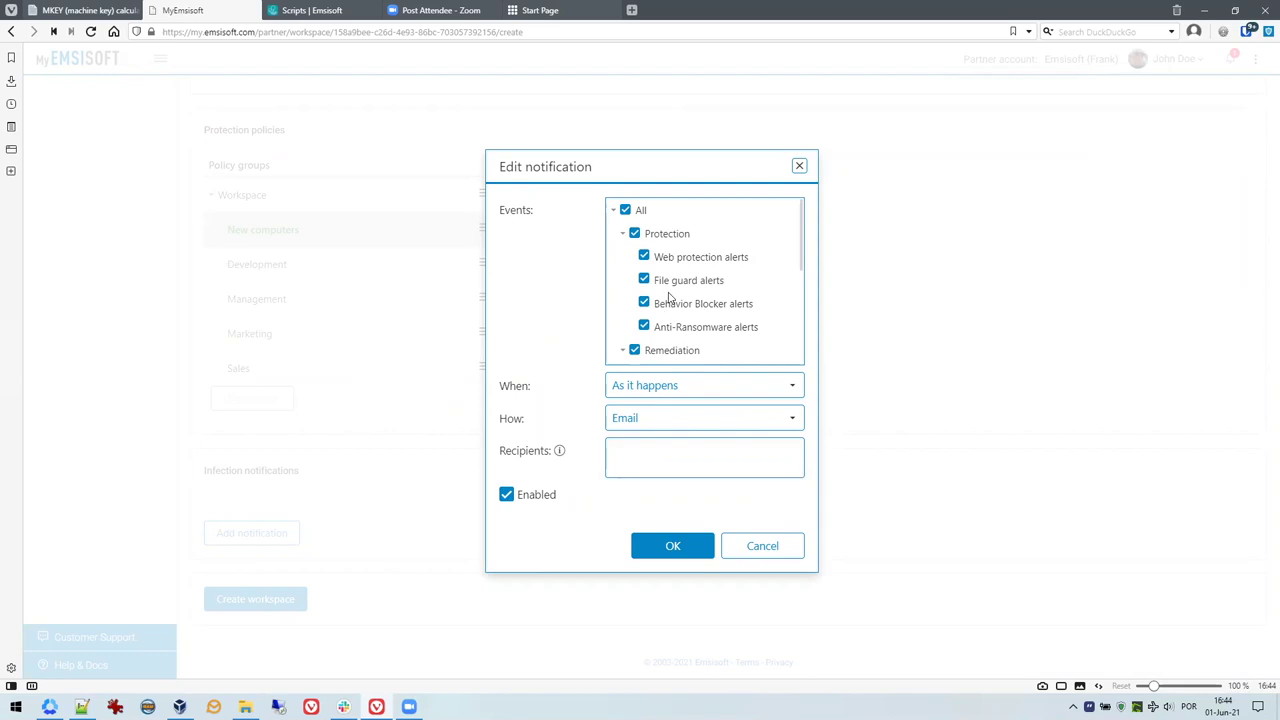
scroll(670, 297, down, 1)
scroll(714, 307, down, 2)
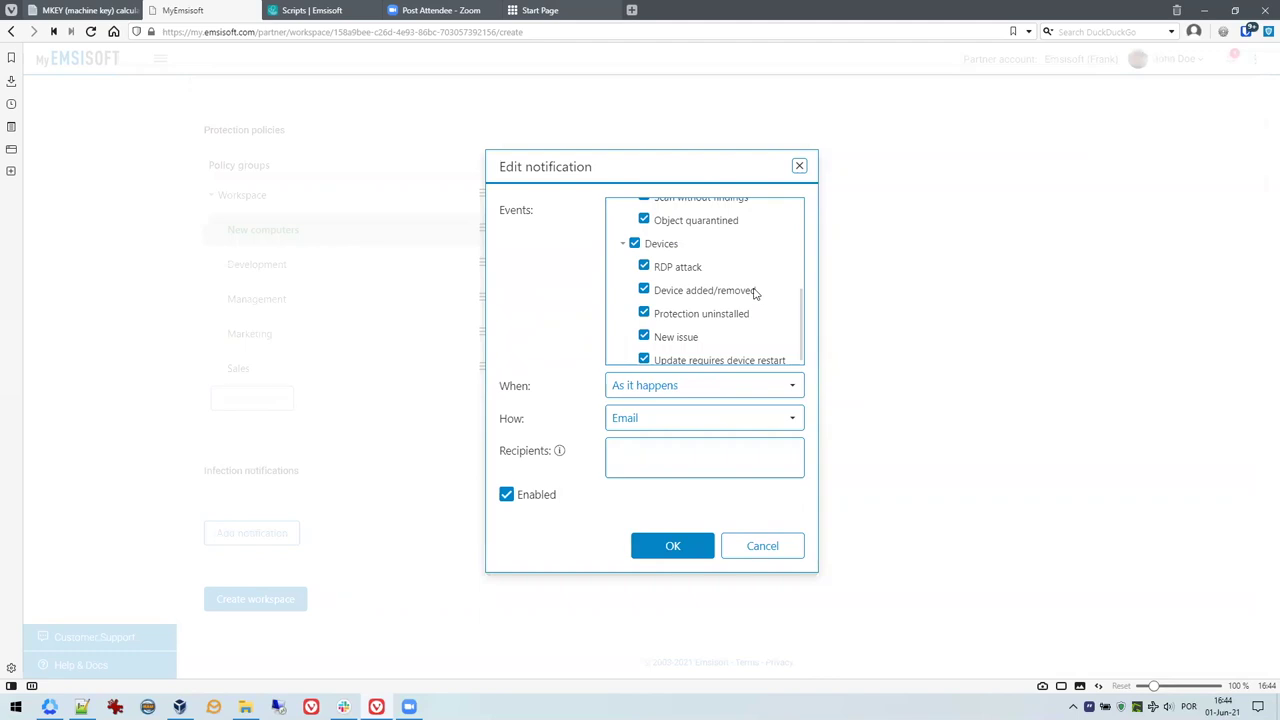
scroll(755, 293, down, 1)
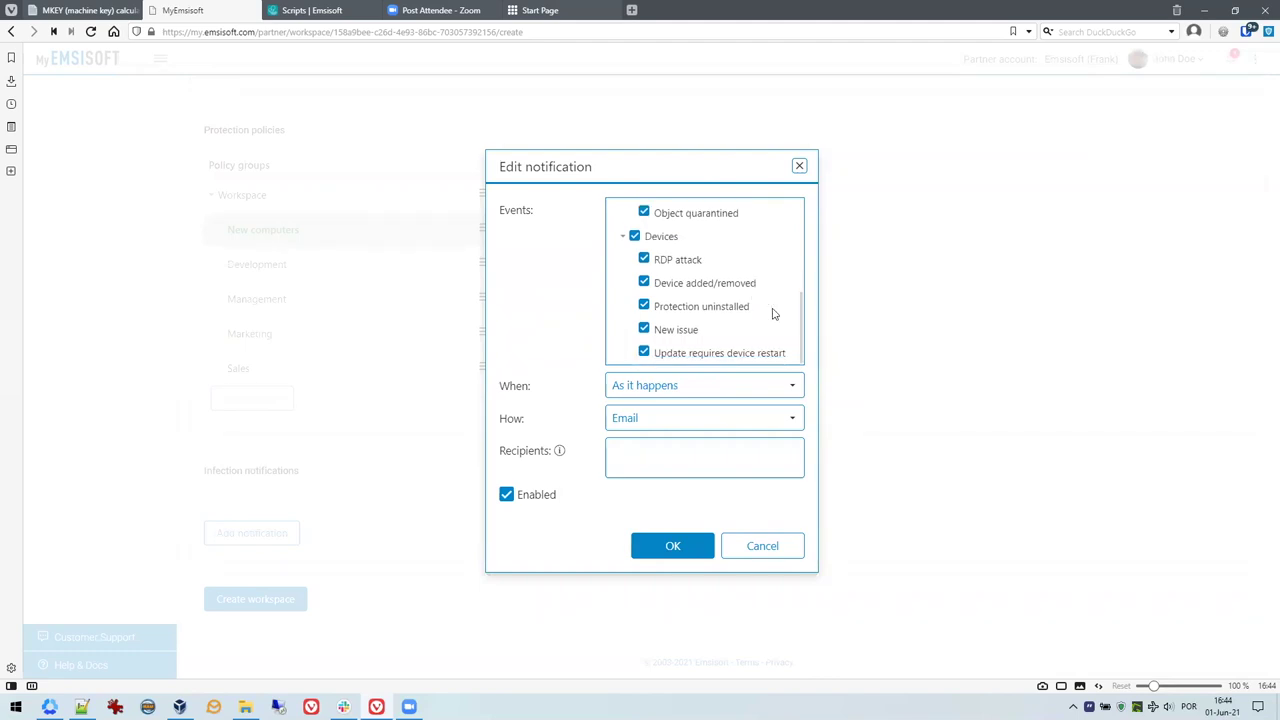
click(642, 457)
click(247, 604)
click(730, 530)
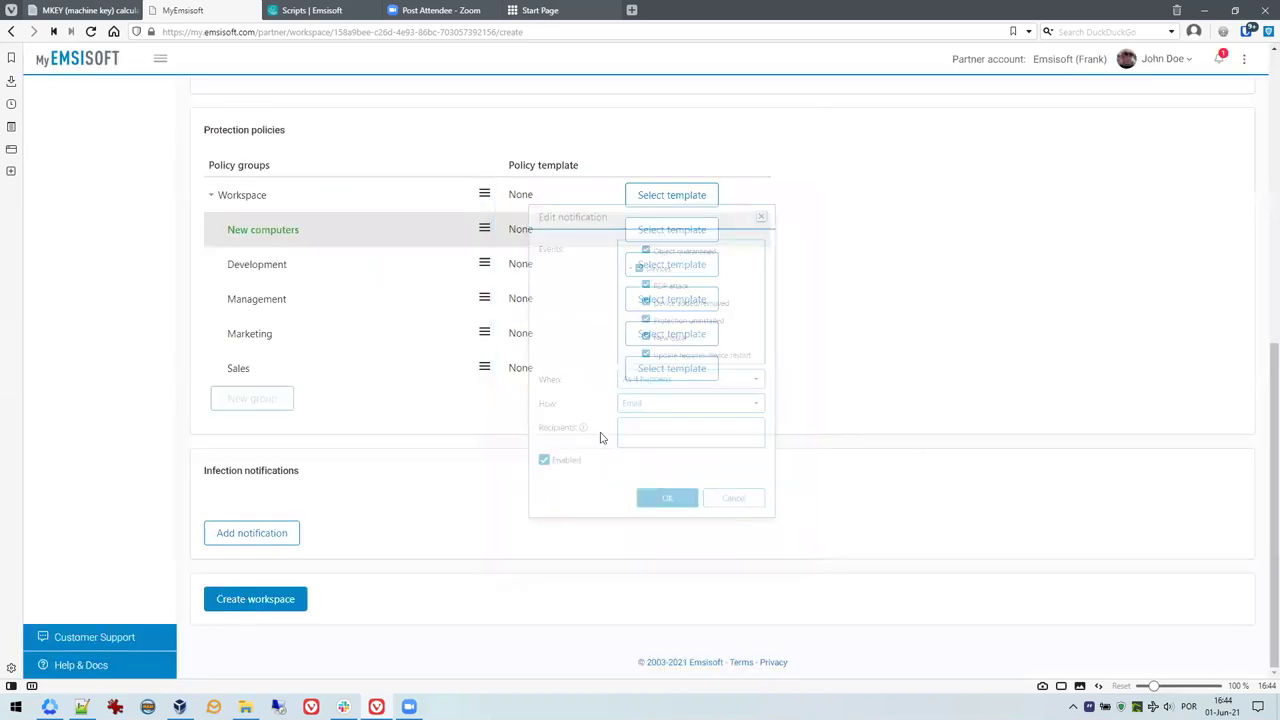
Leave the new-workspace form without creating anything and return to the Contoso & Co. Ltd. workspace
scroll(1062, 450, up, 1)
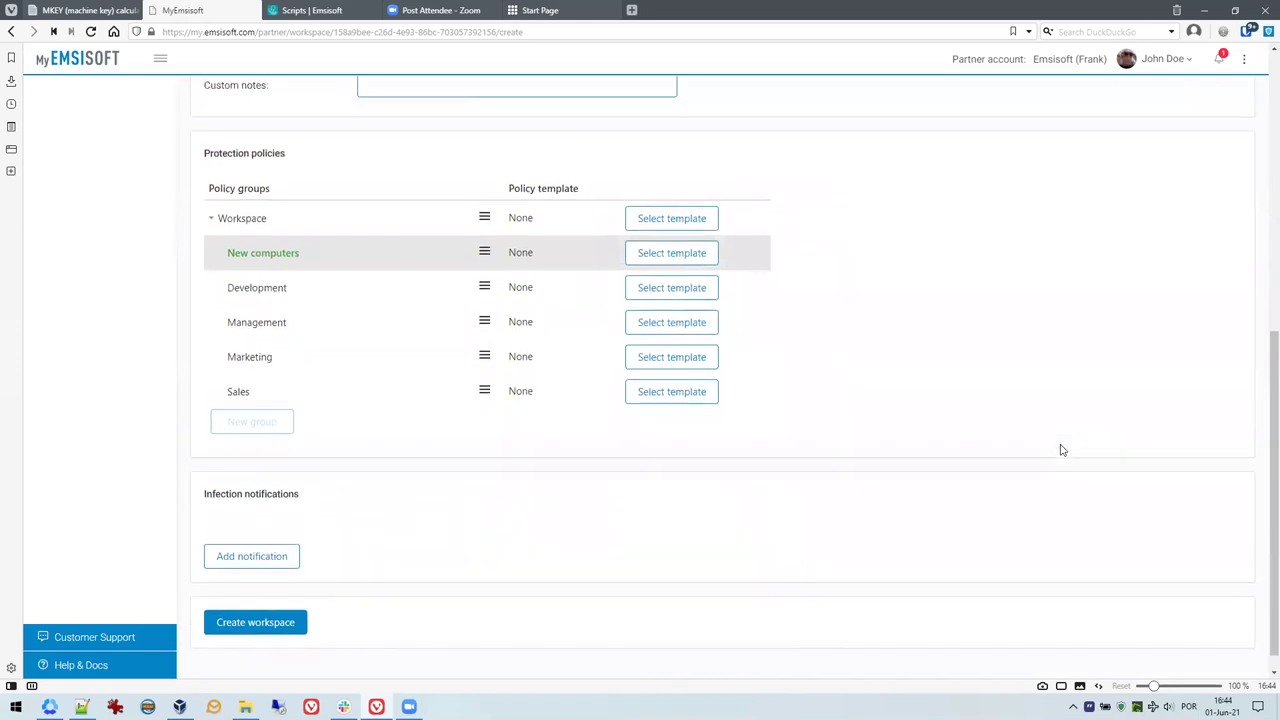
scroll(786, 360, up, 1)
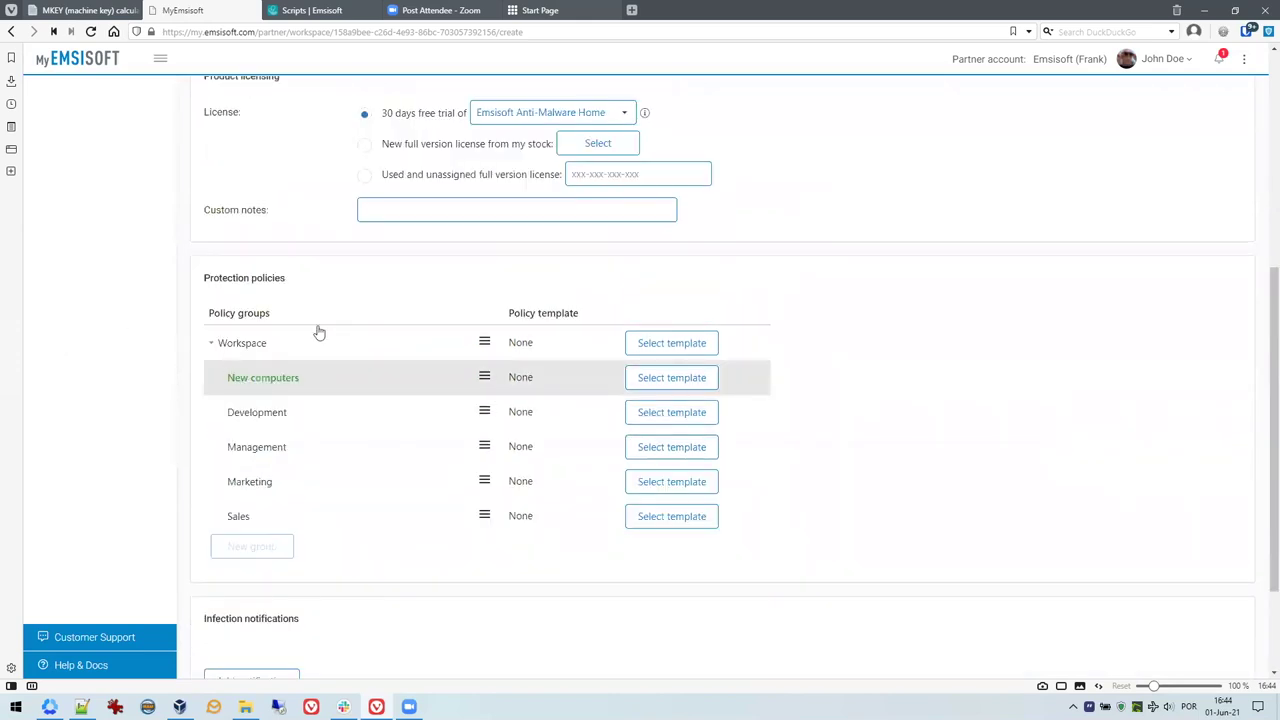
scroll(317, 331, up, 4)
key(alt+Left)
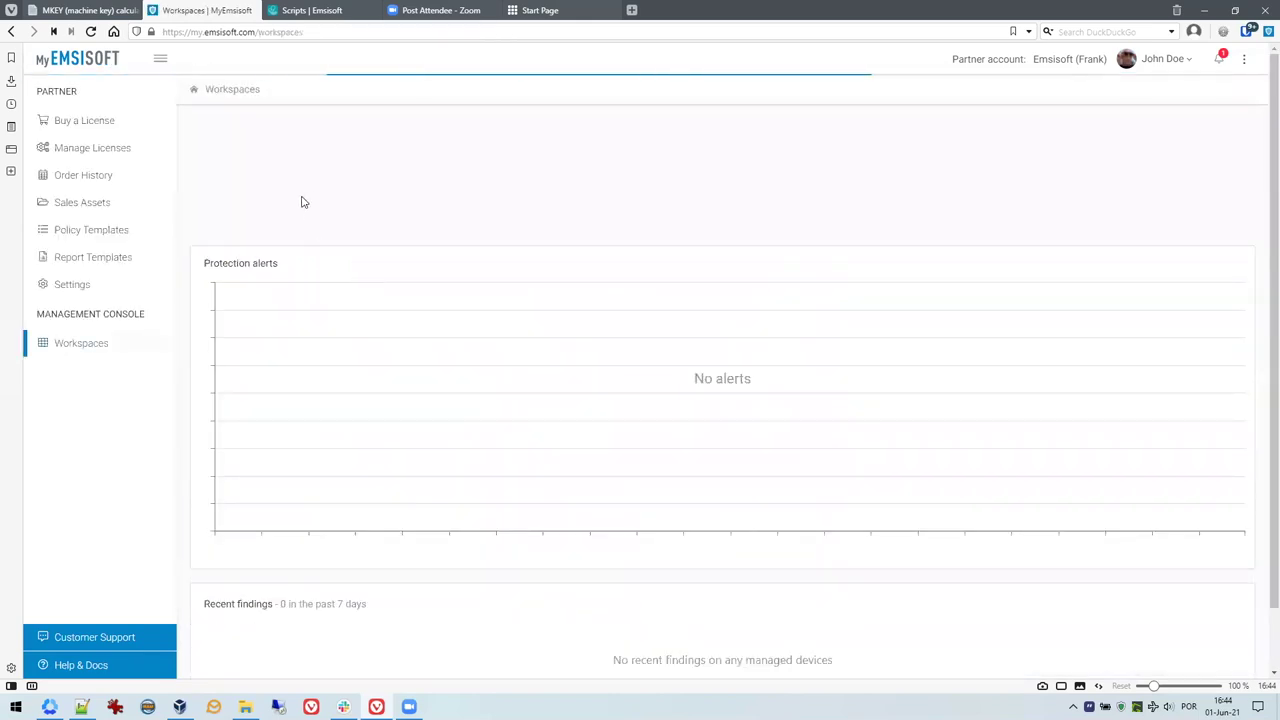
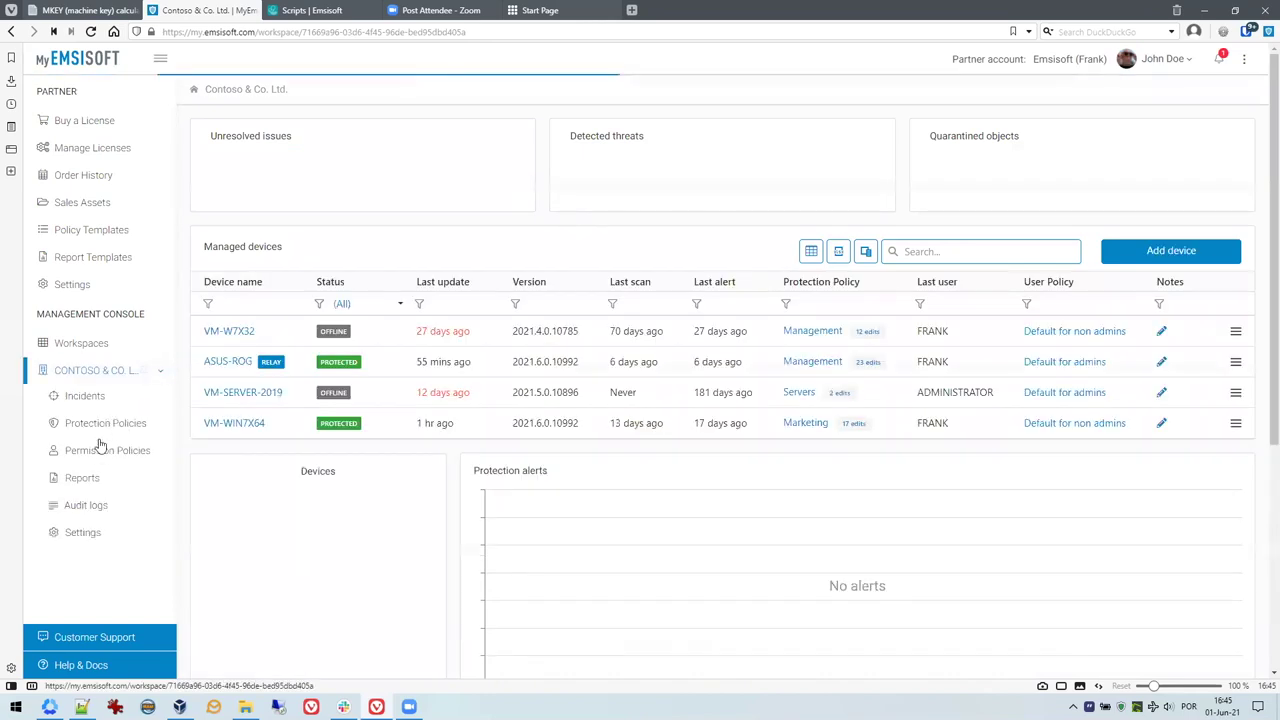
Open the workspace's protection policies and examine the New computers group's scan, exclusion, notification, update and advanced settings
click(101, 424)
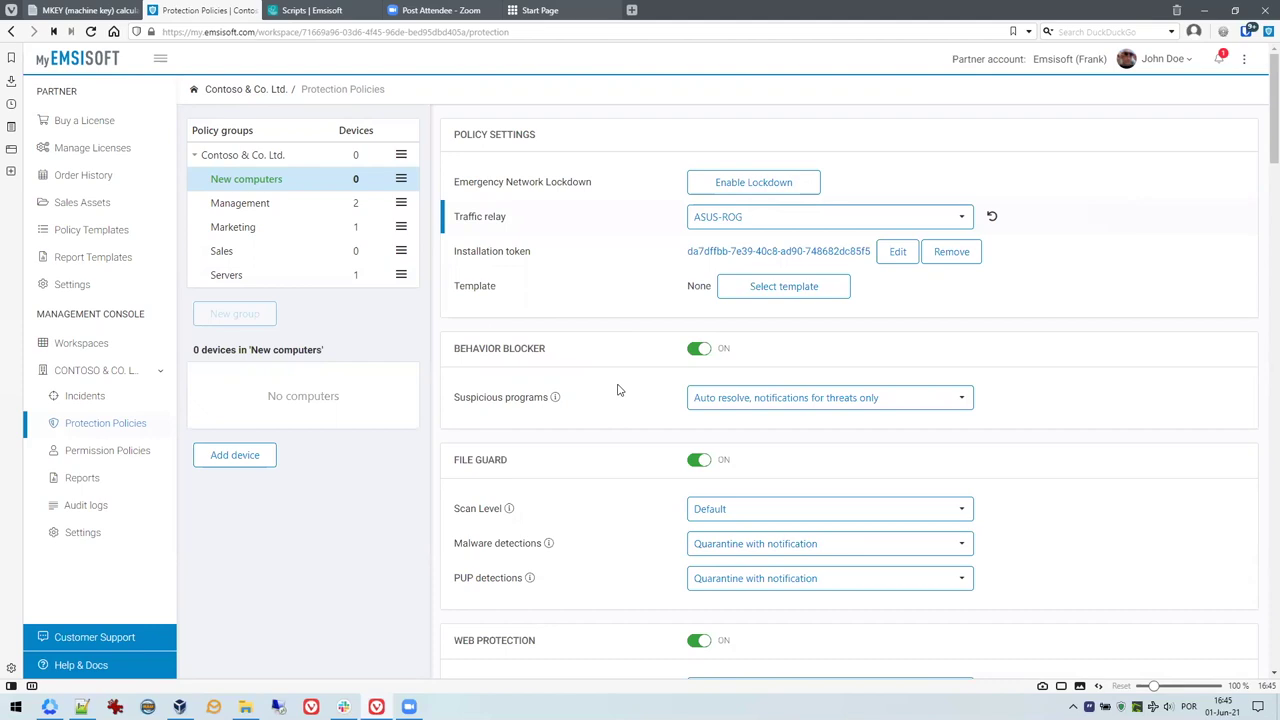
scroll(617, 390, down, 4)
scroll(600, 240, down, 4)
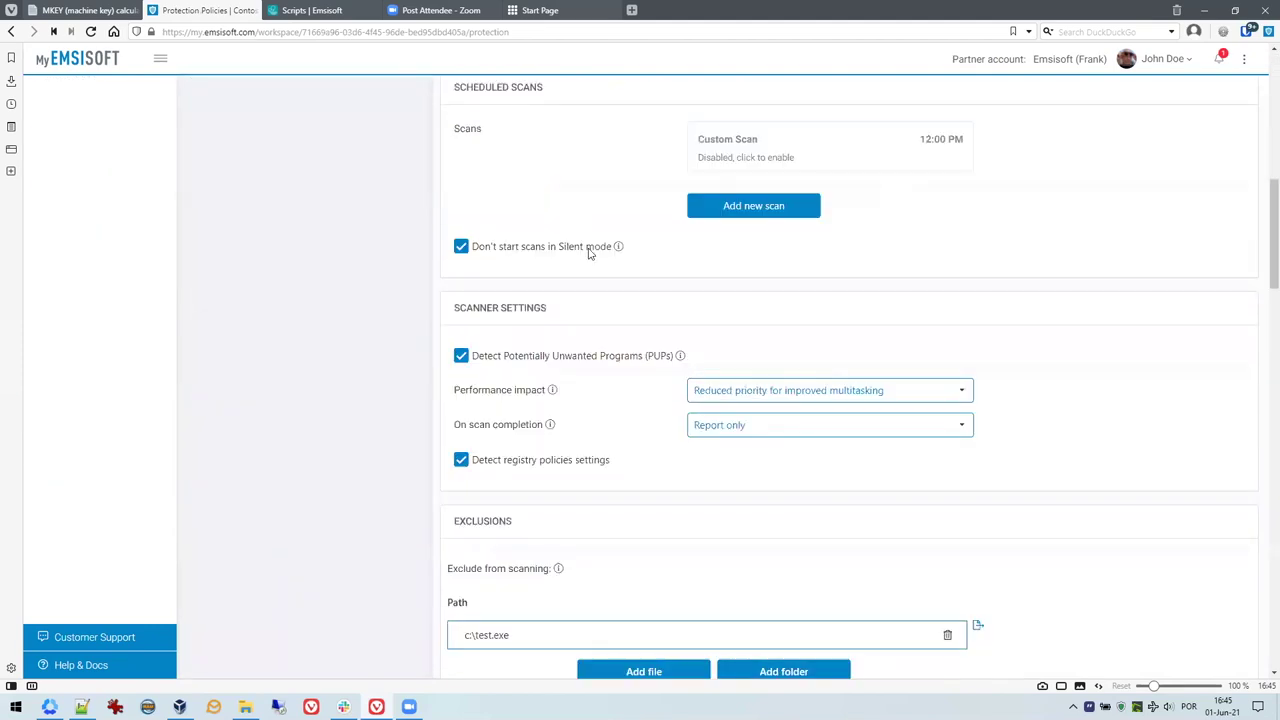
scroll(588, 254, up, 1)
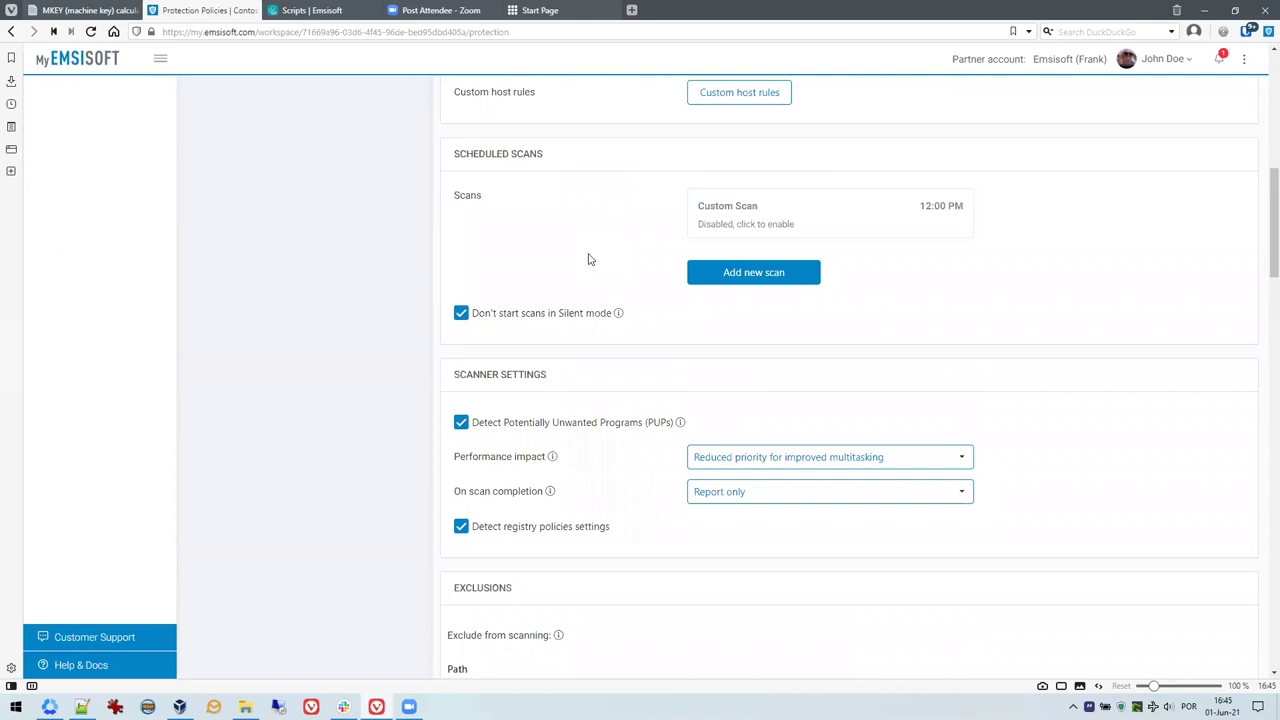
scroll(588, 259, down, 3)
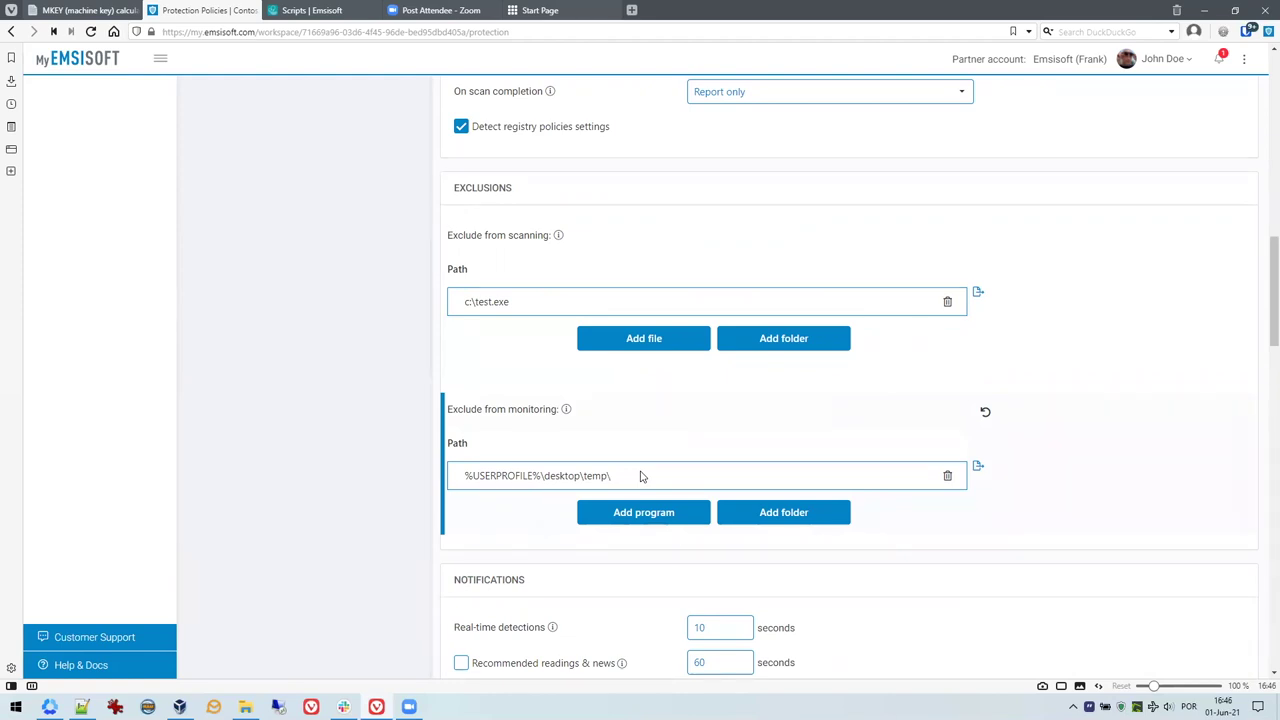
scroll(645, 477, up, 4)
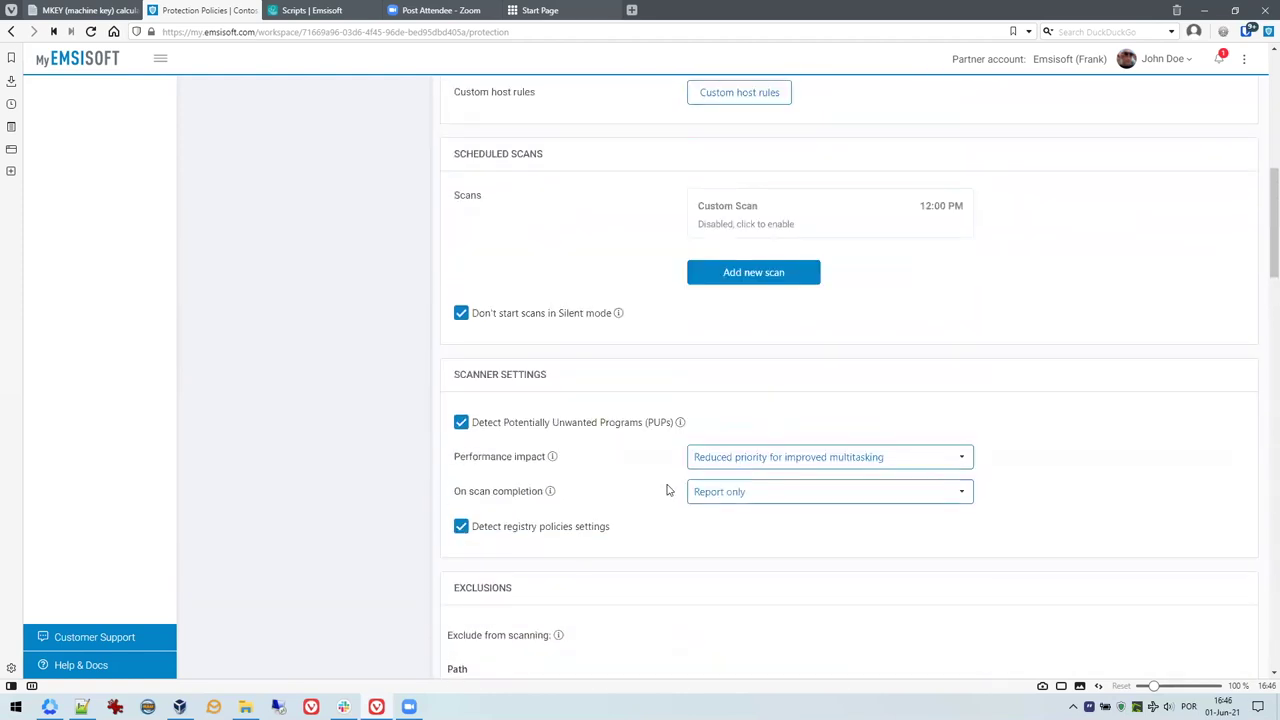
scroll(668, 490, down, 10)
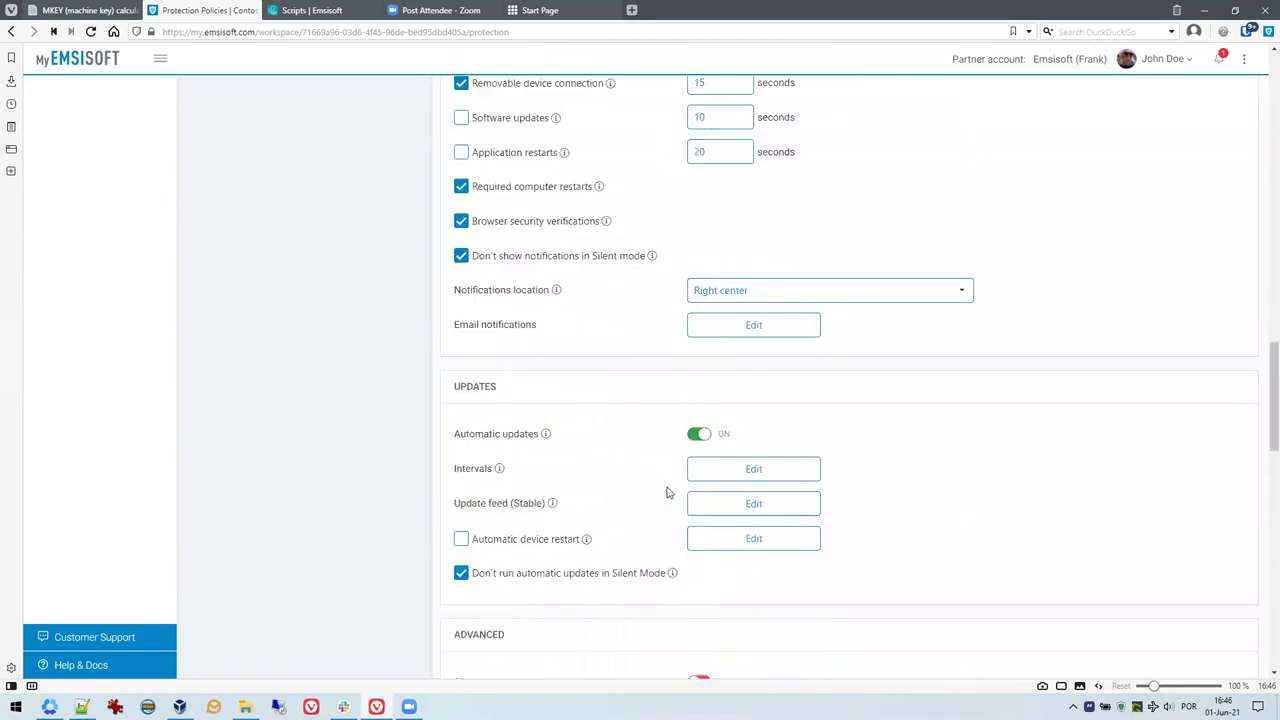
scroll(668, 490, down, 3)
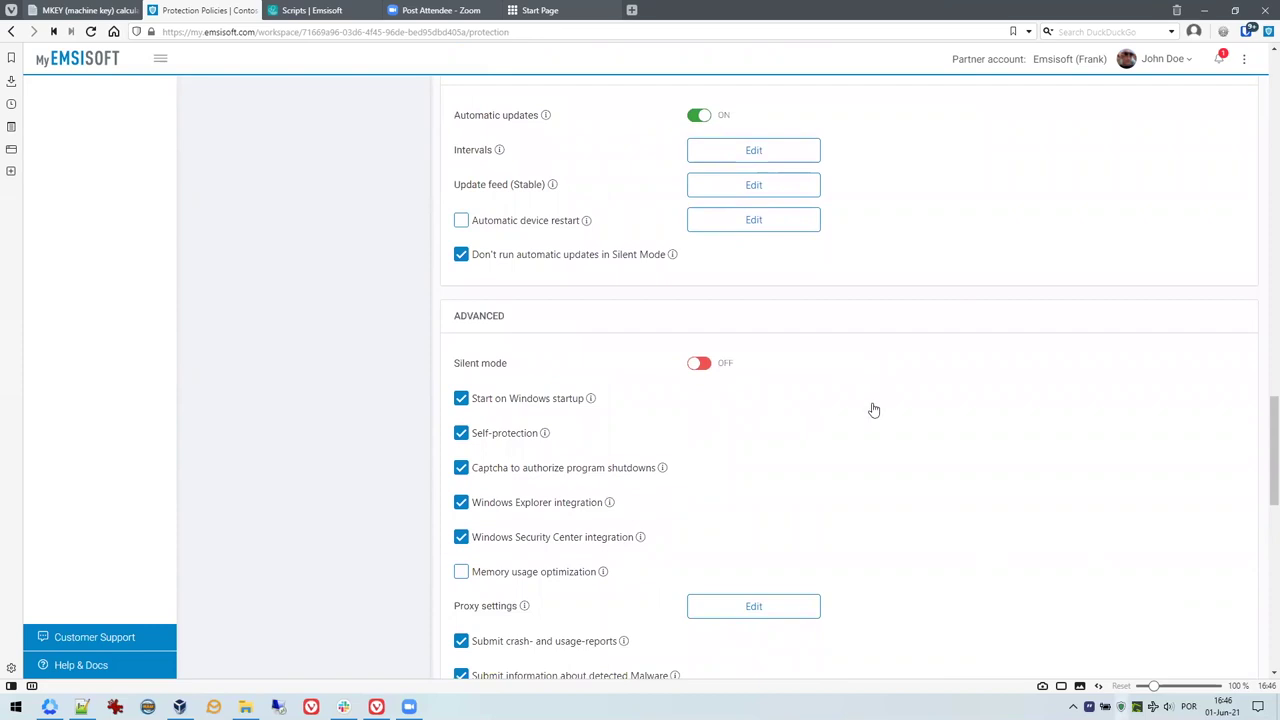
Switch to the local Emsisoft application and examine its exclusions, notifications, updates and advanced settings
click(859, 270)
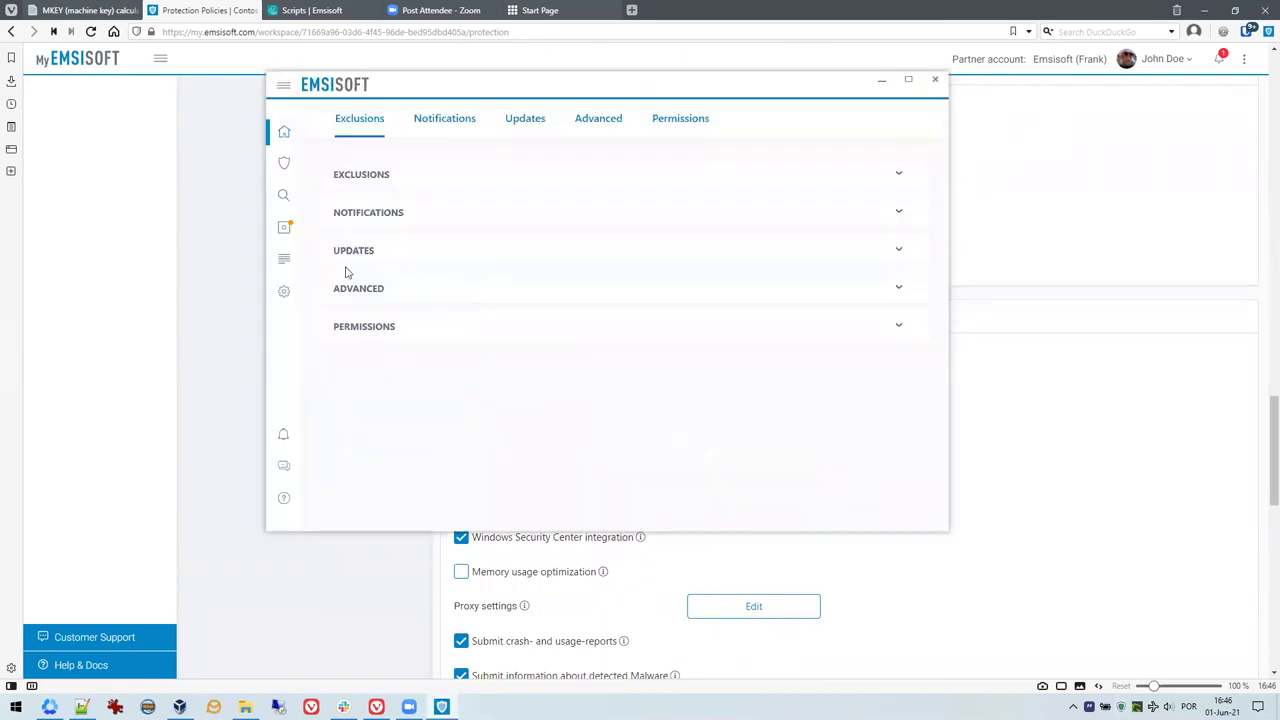
click(367, 178)
scroll(474, 309, down, 3)
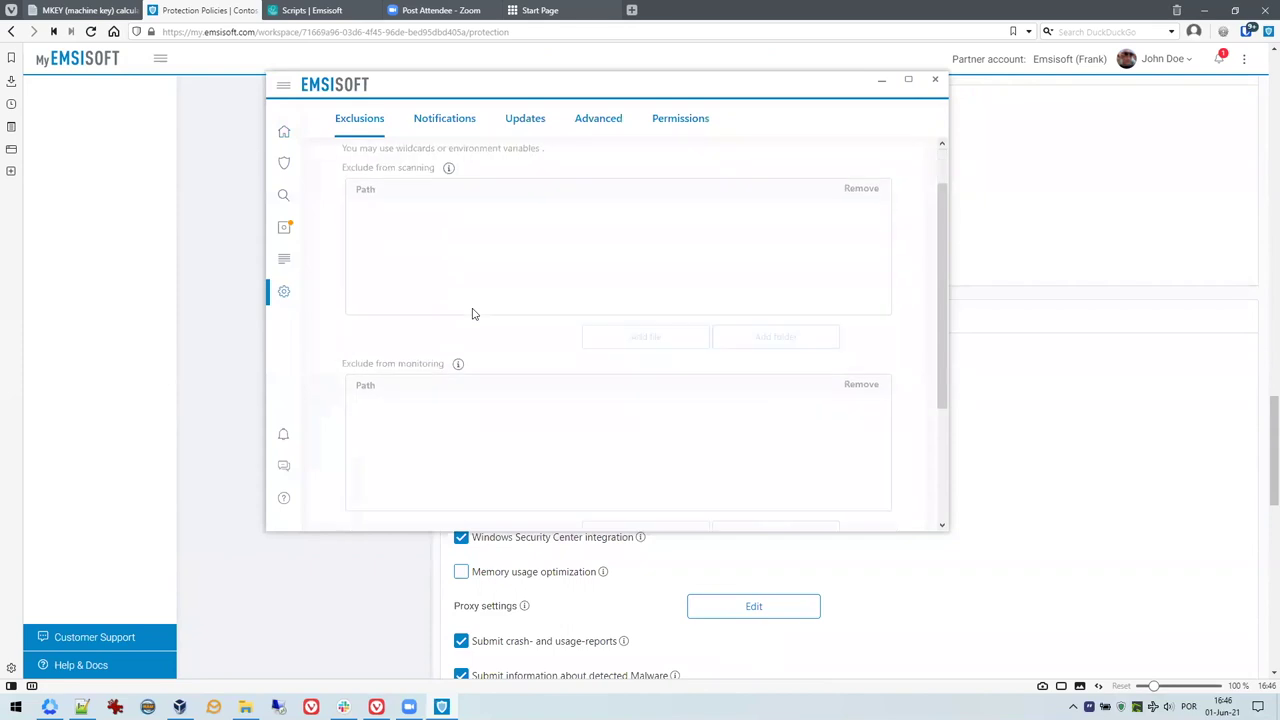
click(436, 120)
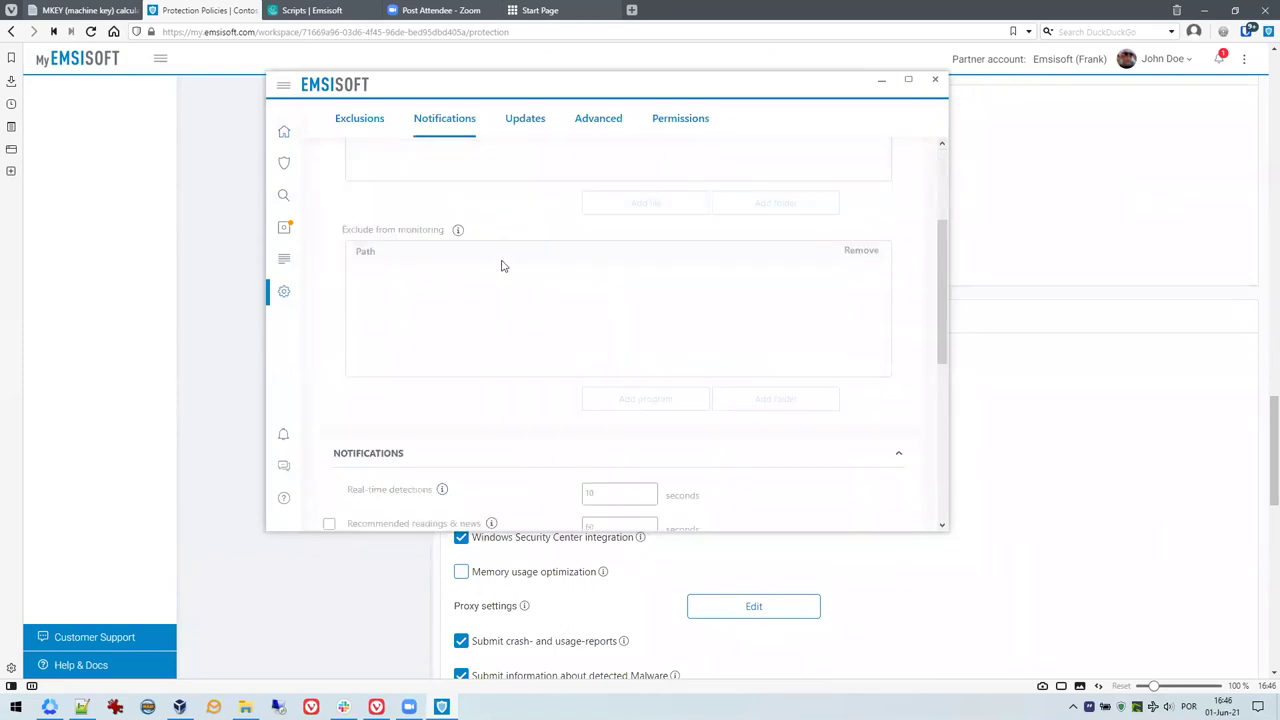
click(523, 118)
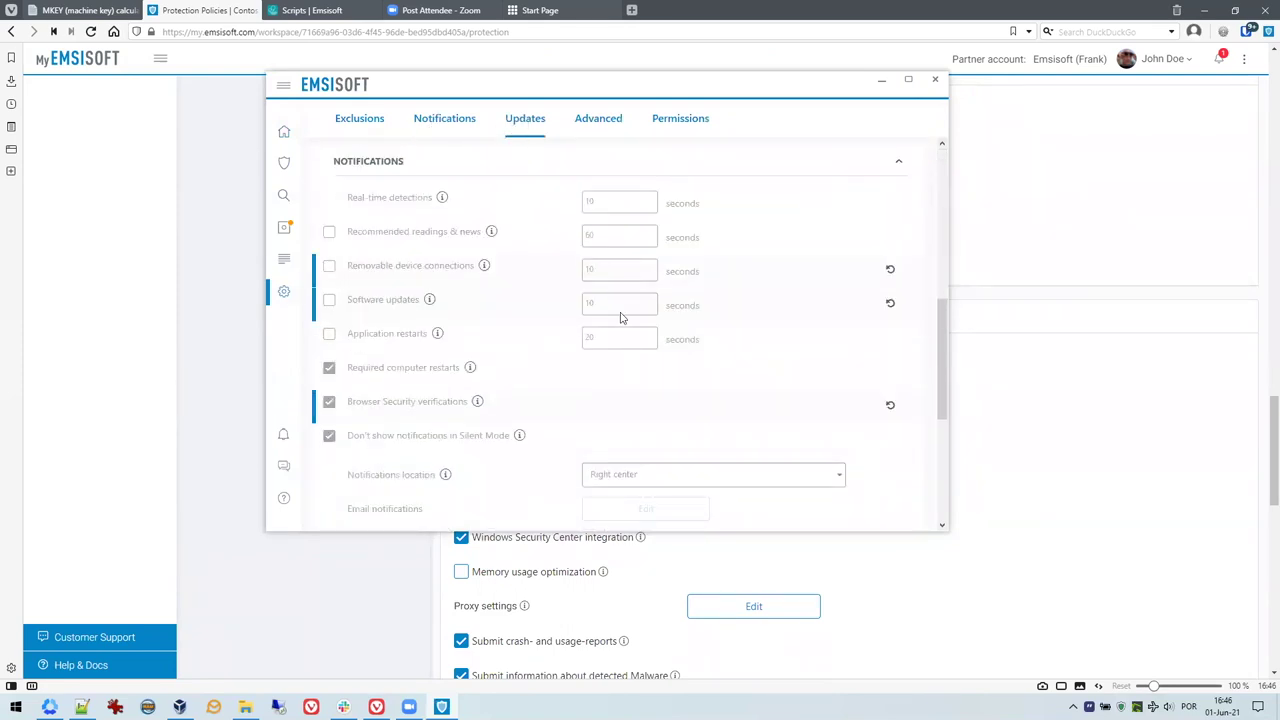
click(600, 120)
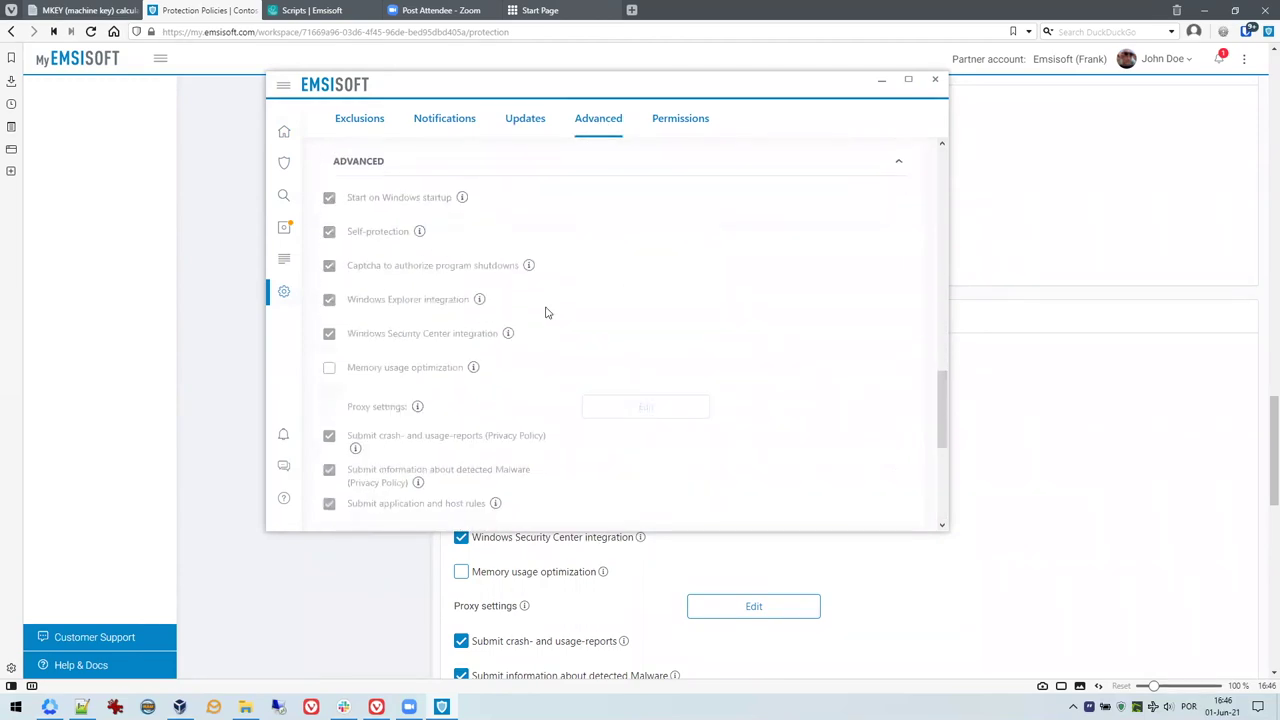
scroll(710, 330, down, 5)
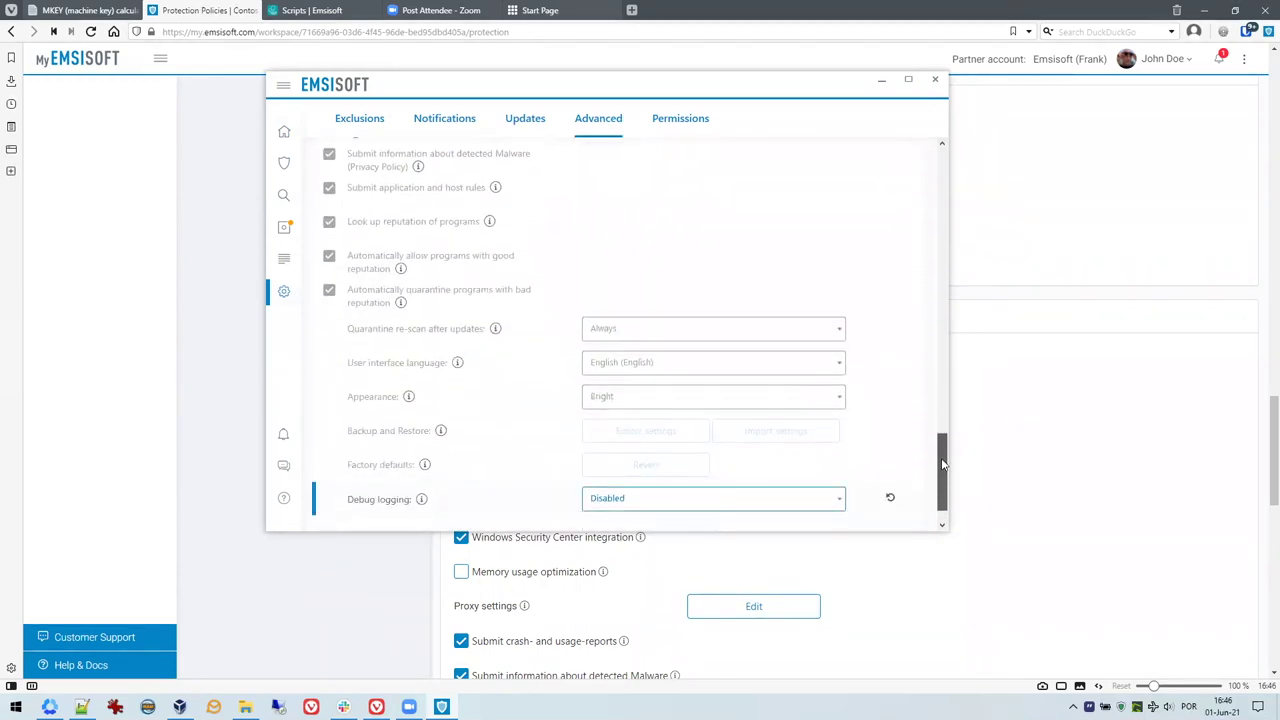
scroll(694, 296, up, 5)
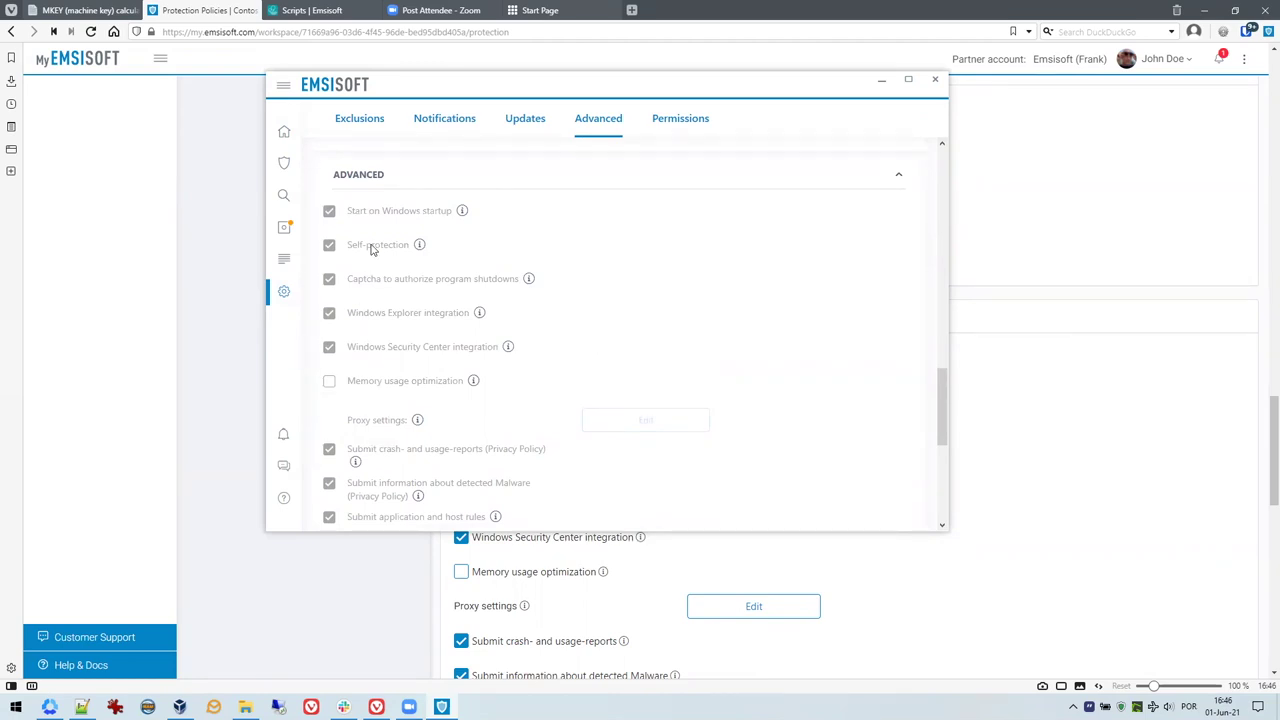
Unlock the local application's restricted settings until program close with the administrator password, and examine the advanced and notification settings
click(640, 414)
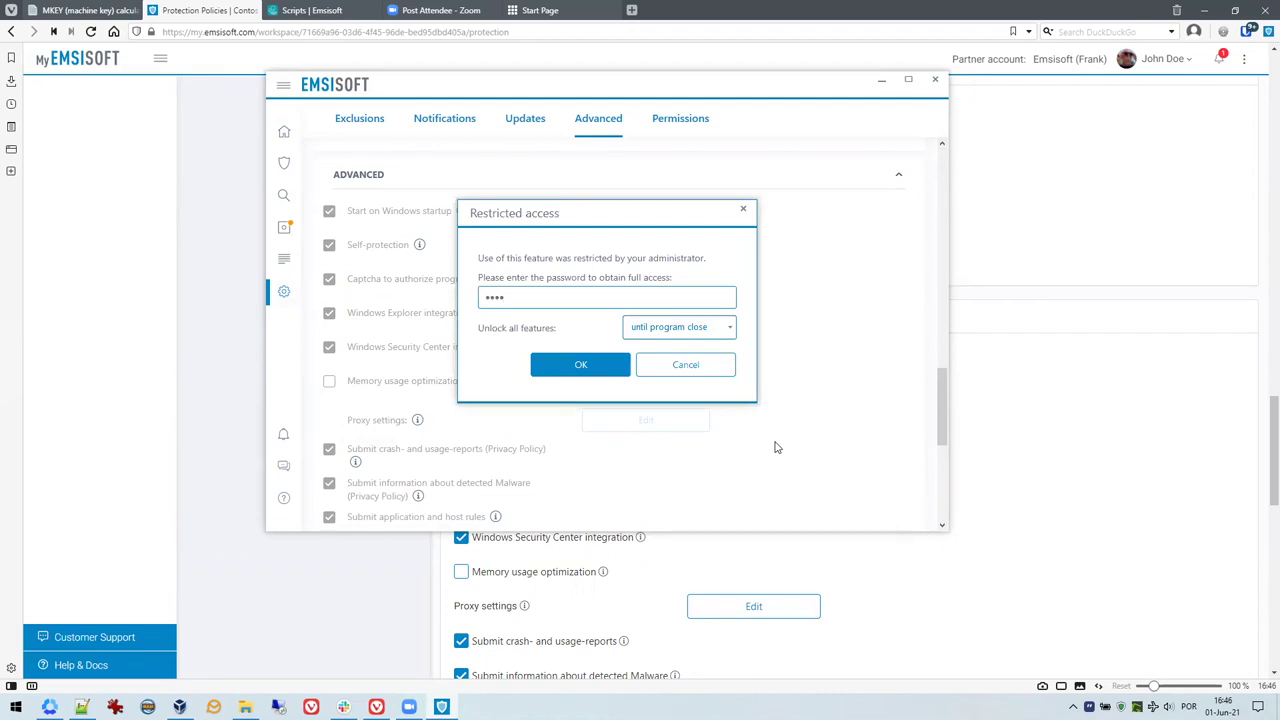
click(610, 357)
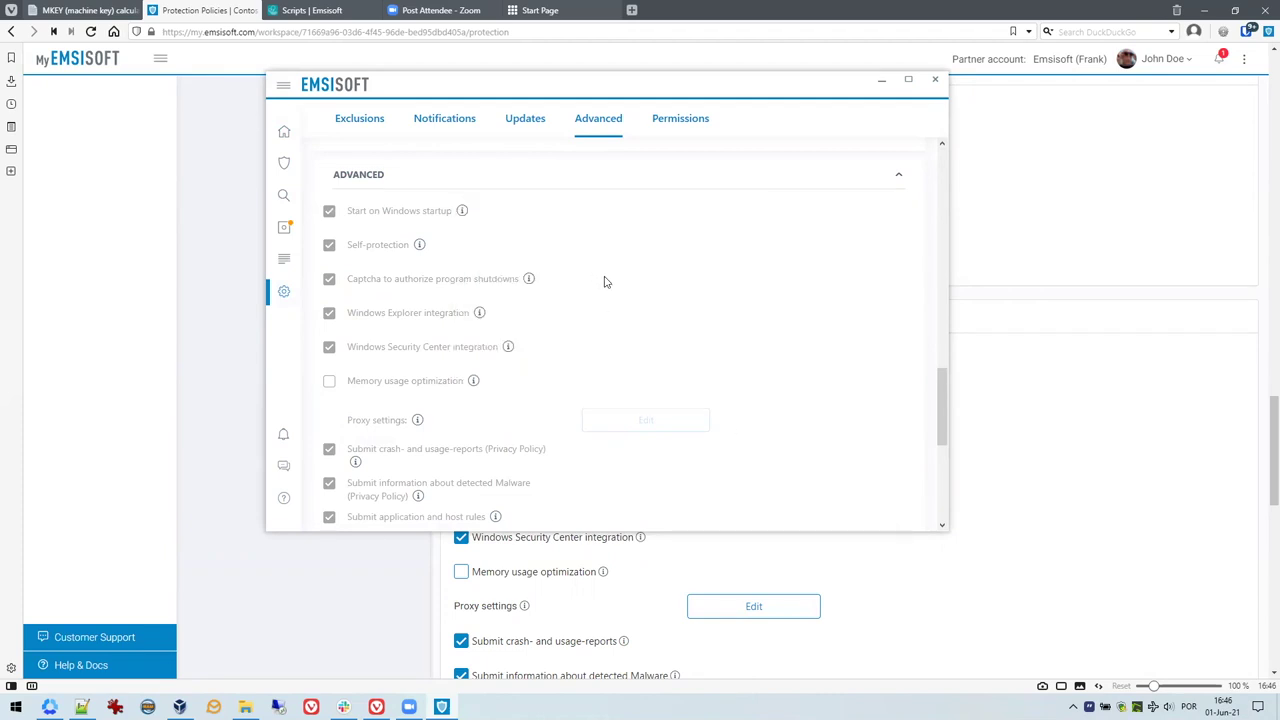
scroll(940, 408, down, 3)
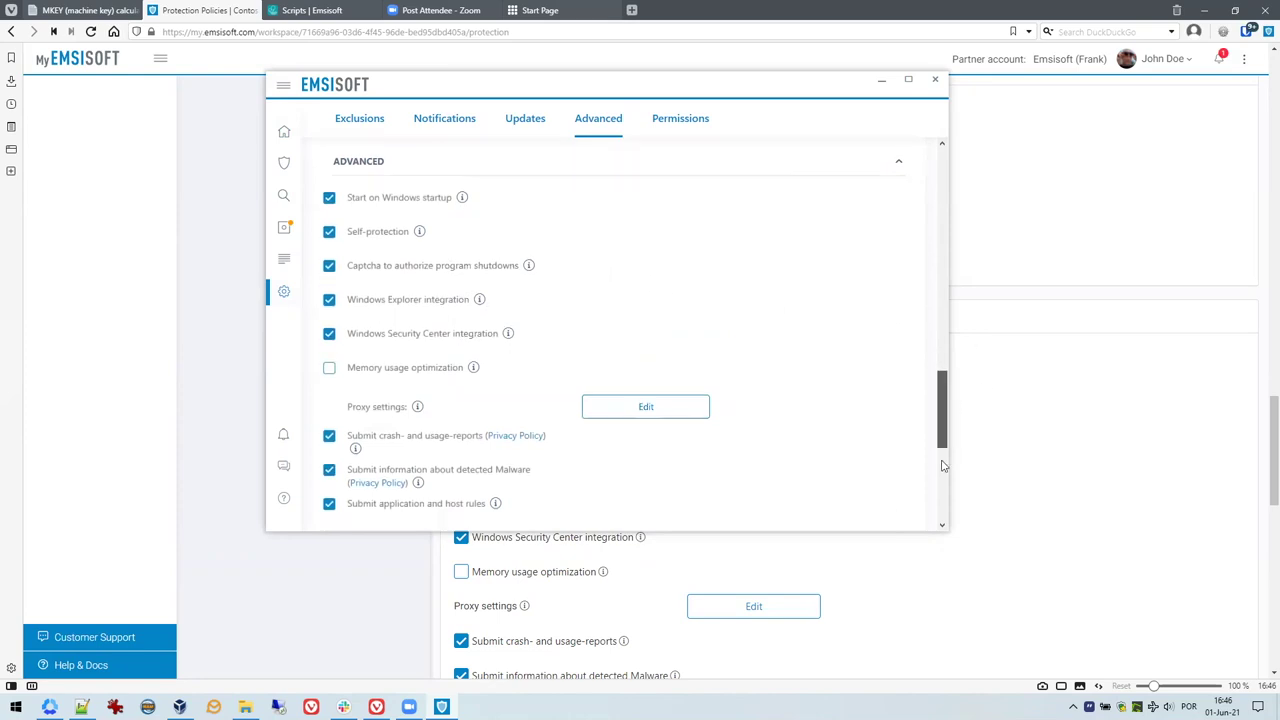
scroll(930, 297, down, 3)
click(444, 118)
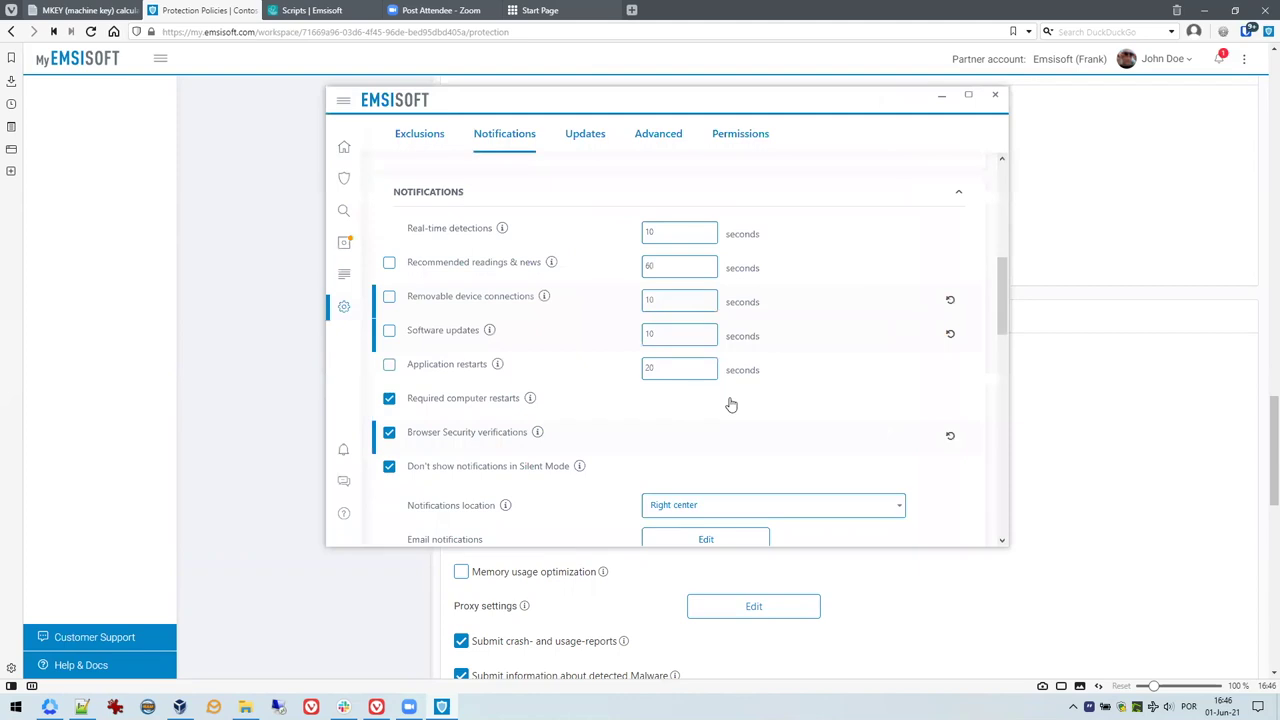
Switch back to MyEmsisoft and review the New computers policy's advanced, password and scanner settings up to its policy settings
scroll(1260, 519, down, 4)
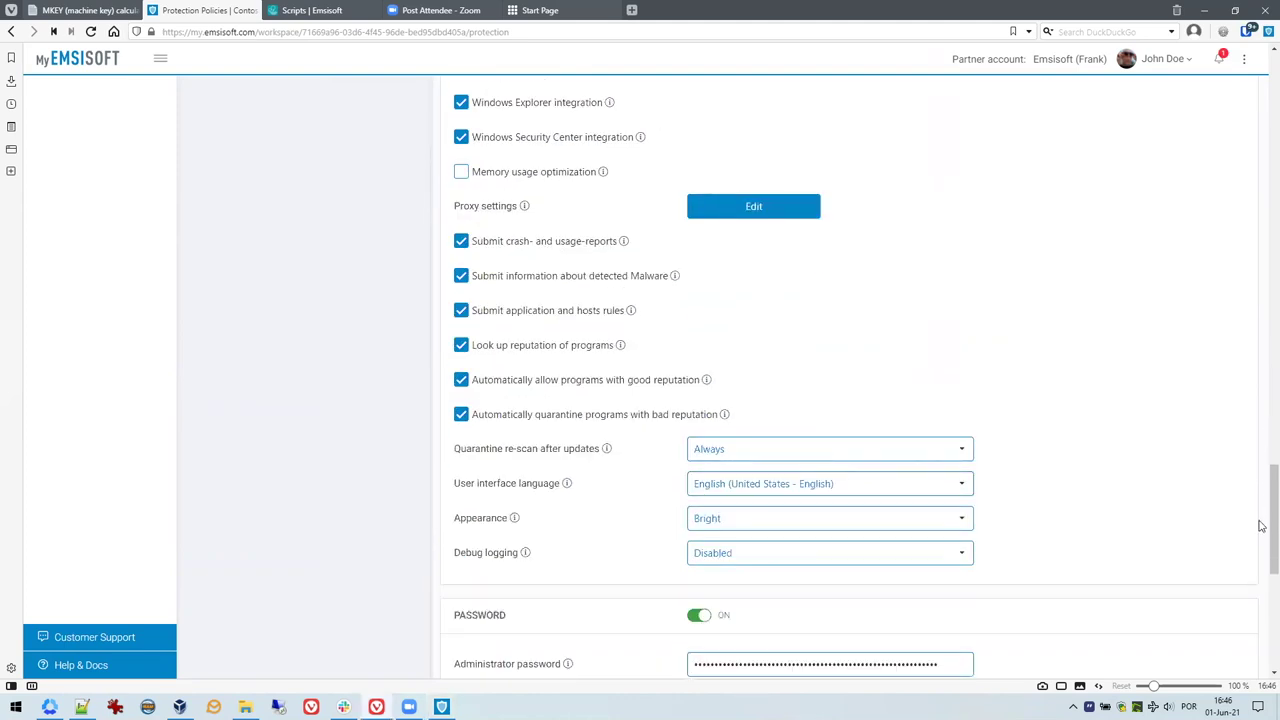
scroll(1260, 526, down, 3)
scroll(346, 289, up, 10)
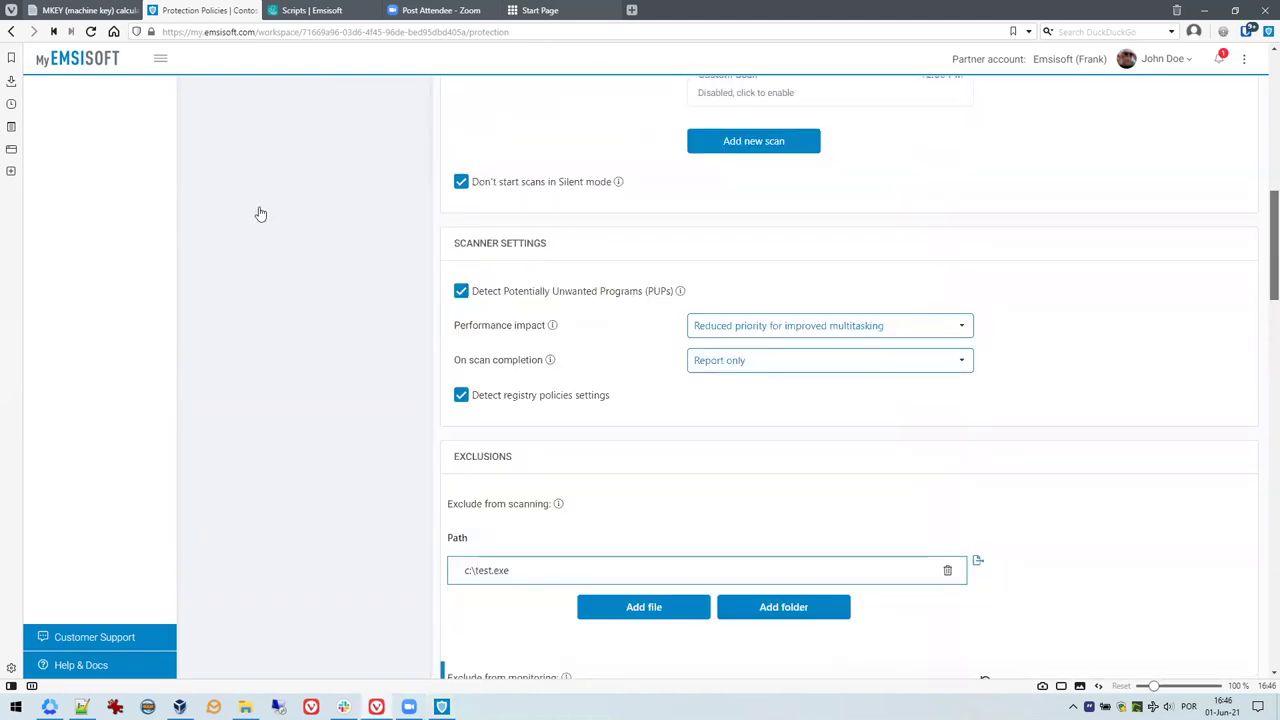
scroll(262, 220, up, 5)
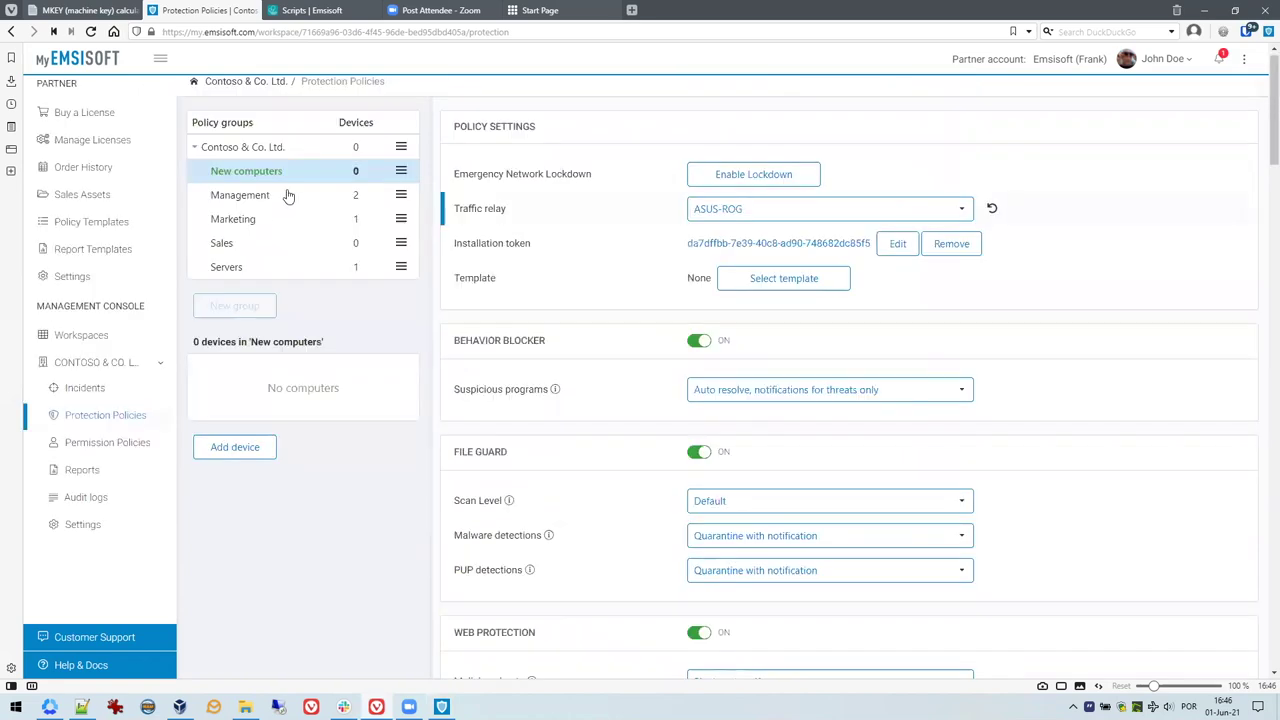
scroll(276, 258, up, 1)
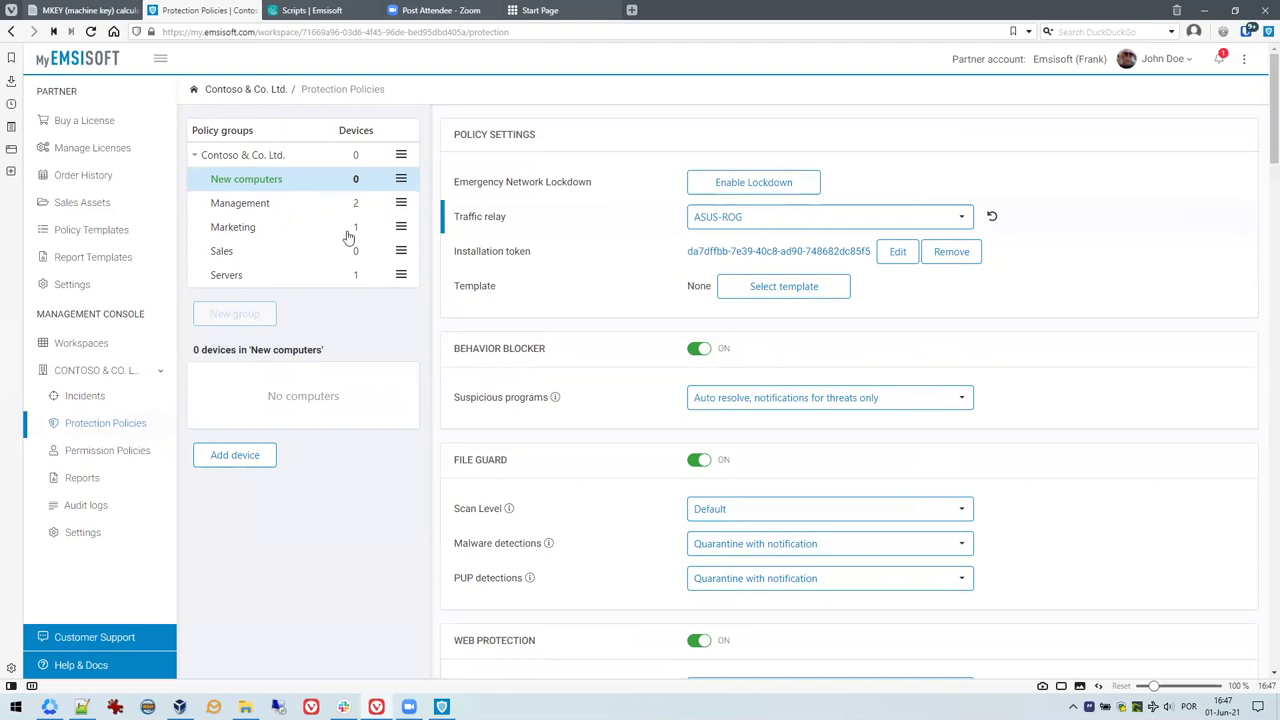
Create a policy group named "seatlle" under the Management group and expand Management to show it
click(239, 204)
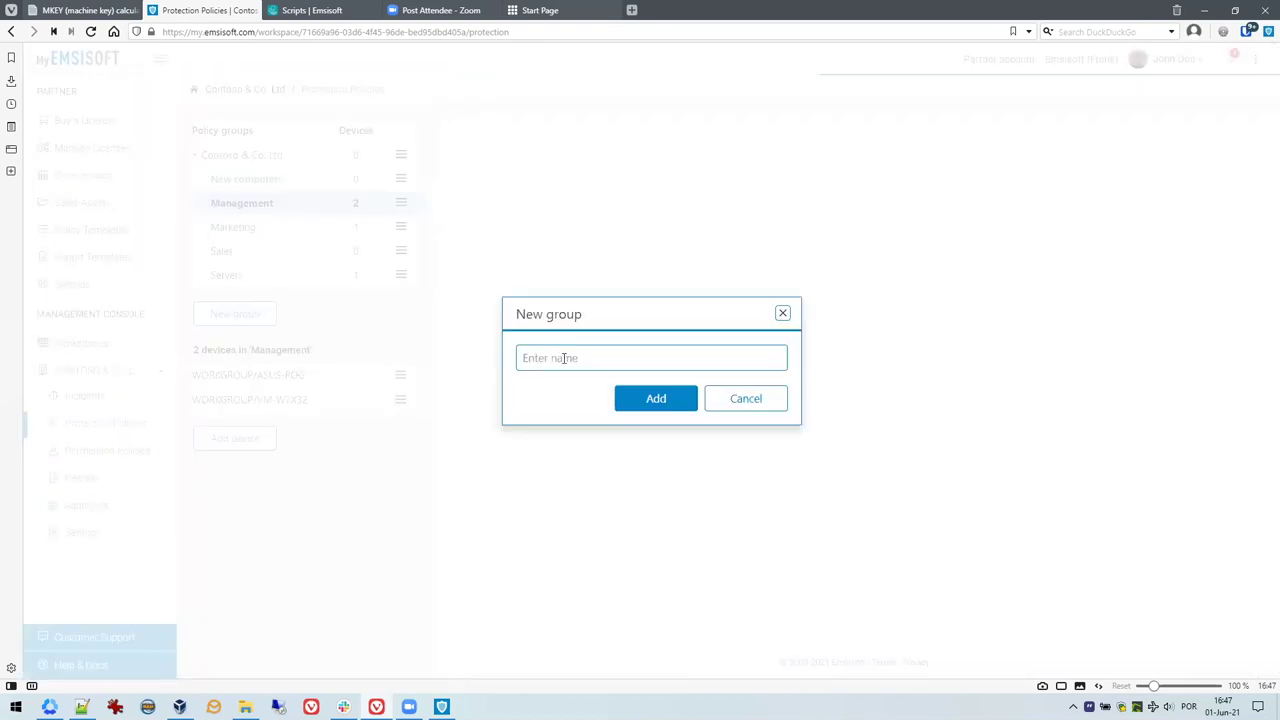
text(seatlle)
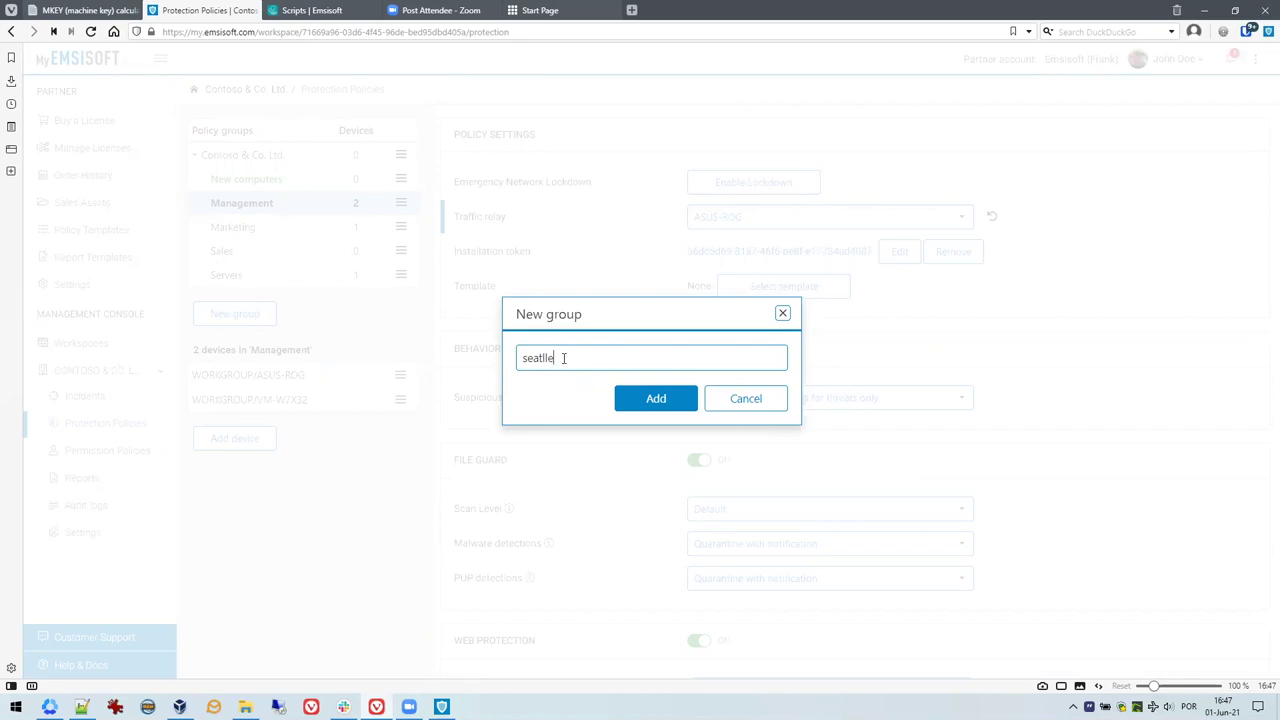
click(642, 410)
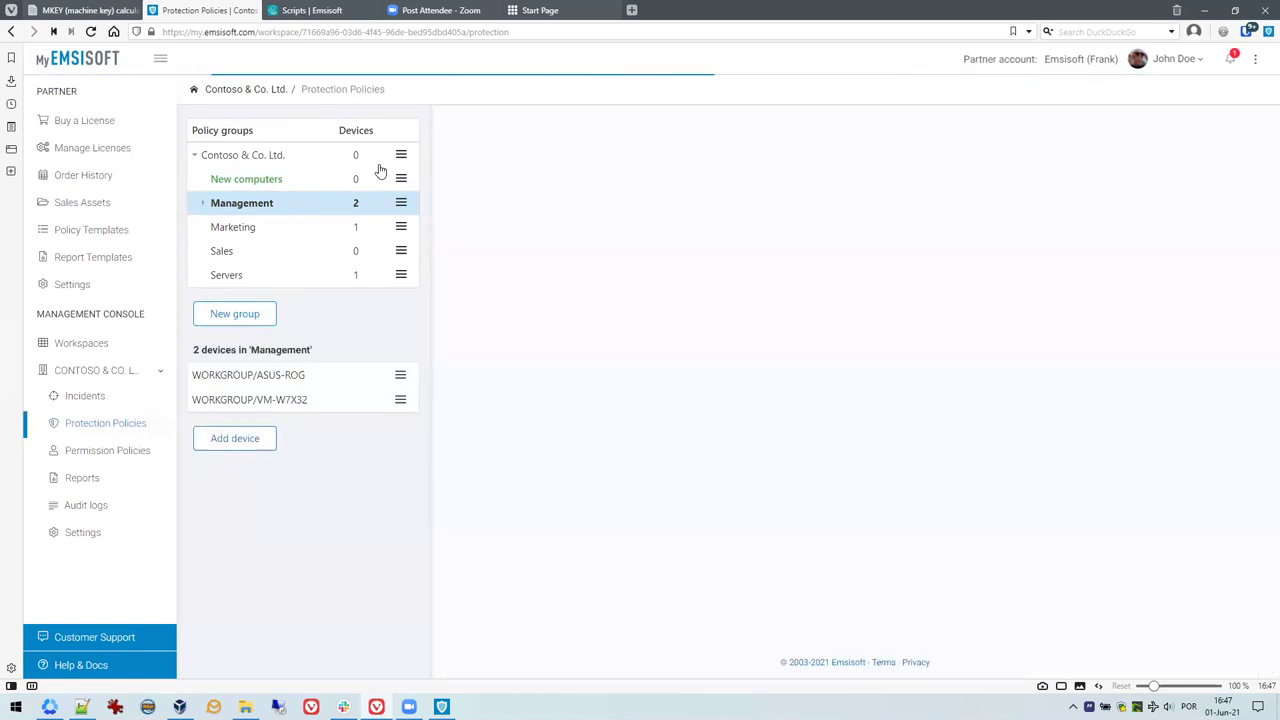
click(204, 205)
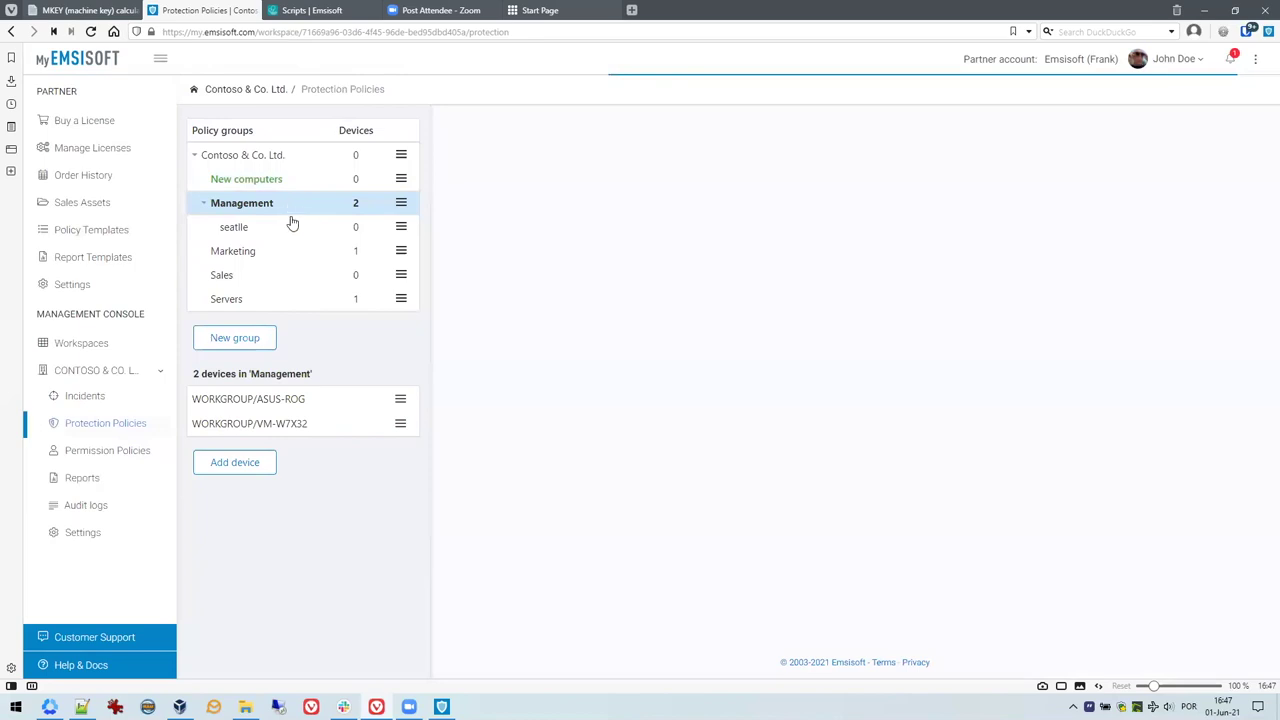
Move the seatlle policy group from Management into the Sales group, and look through the Management policy's protection settings
drag(238, 231, 246, 318)
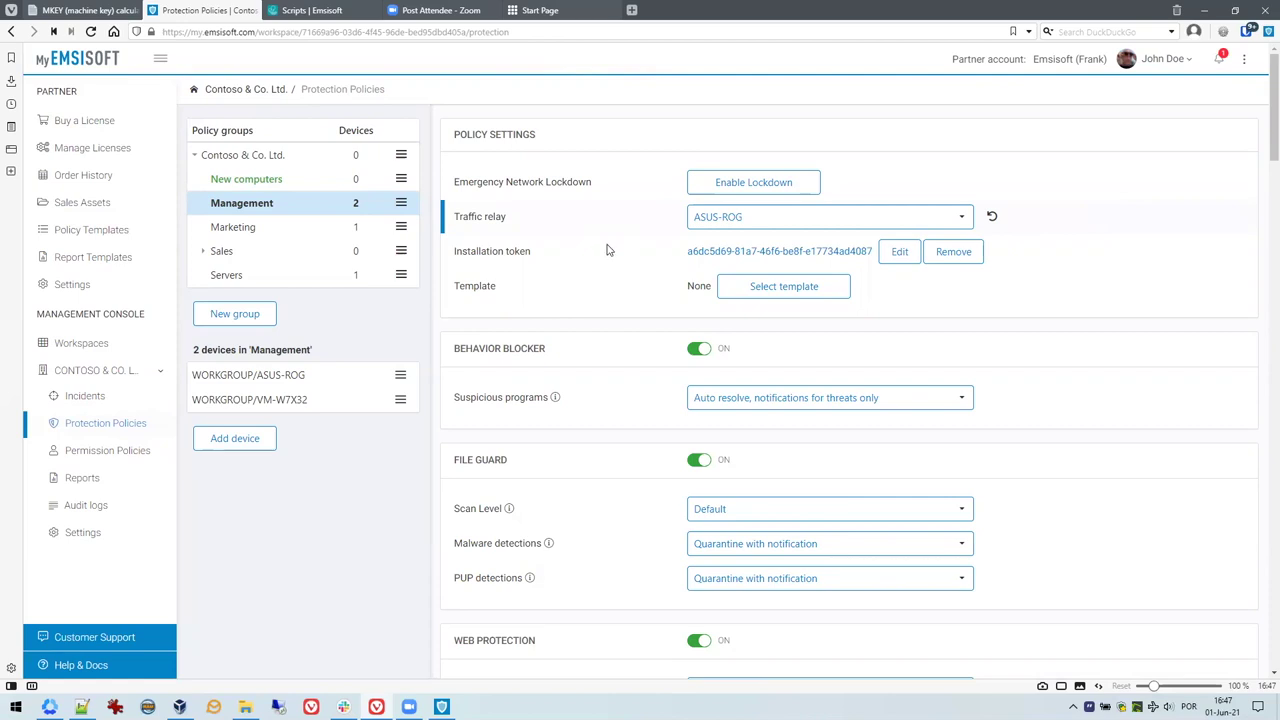
scroll(608, 258, down, 3)
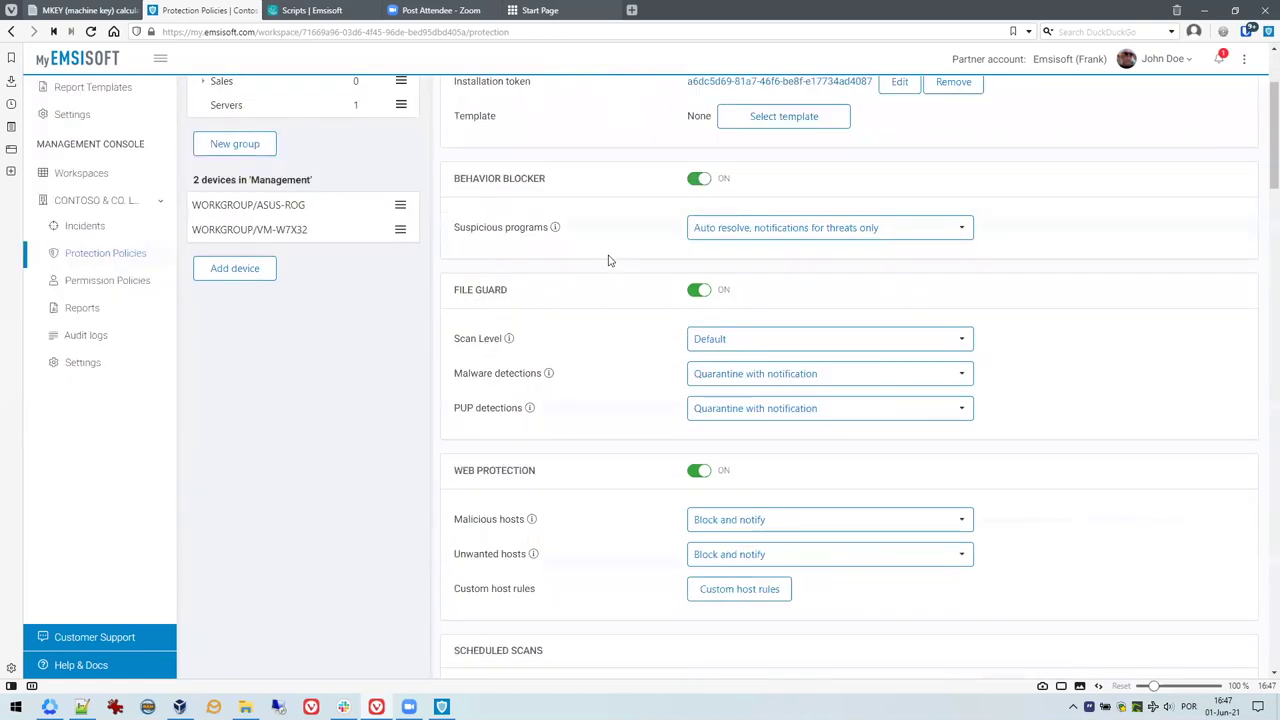
scroll(608, 260, down, 2)
scroll(610, 260, up, 5)
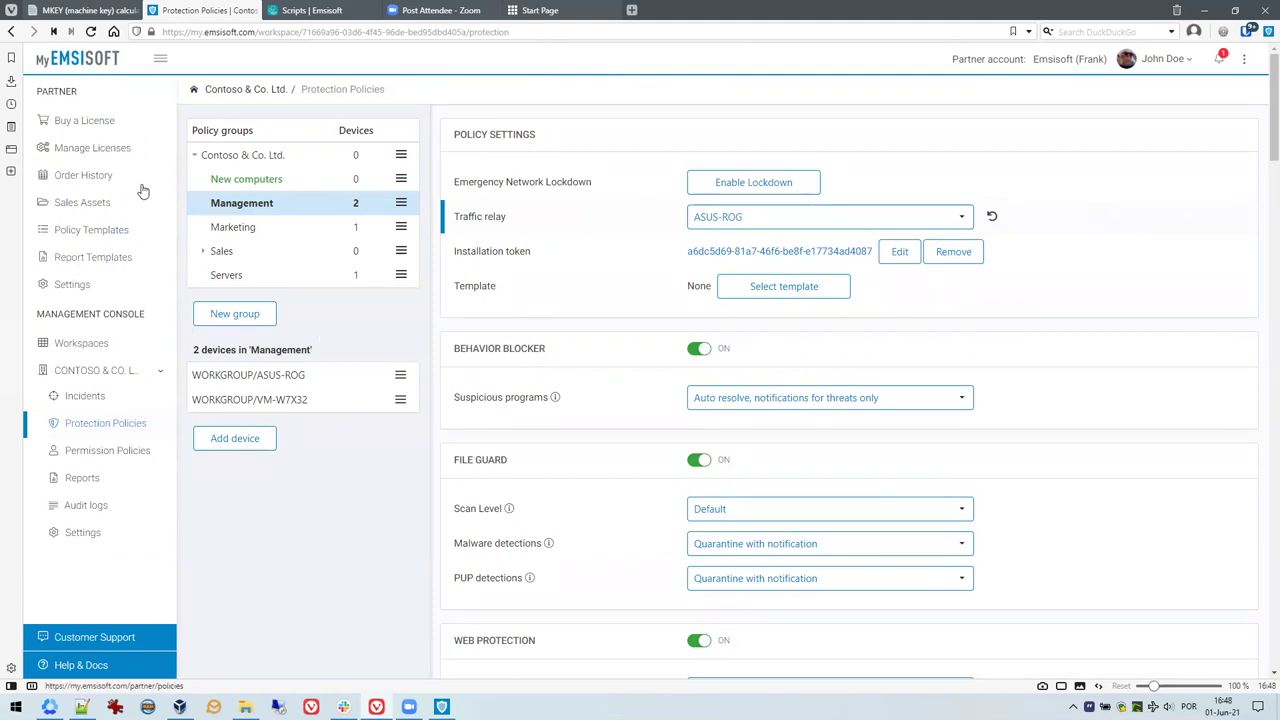
Open the partner policy templates and examine the Default for users template's settings through to system security and UI customization
click(95, 232)
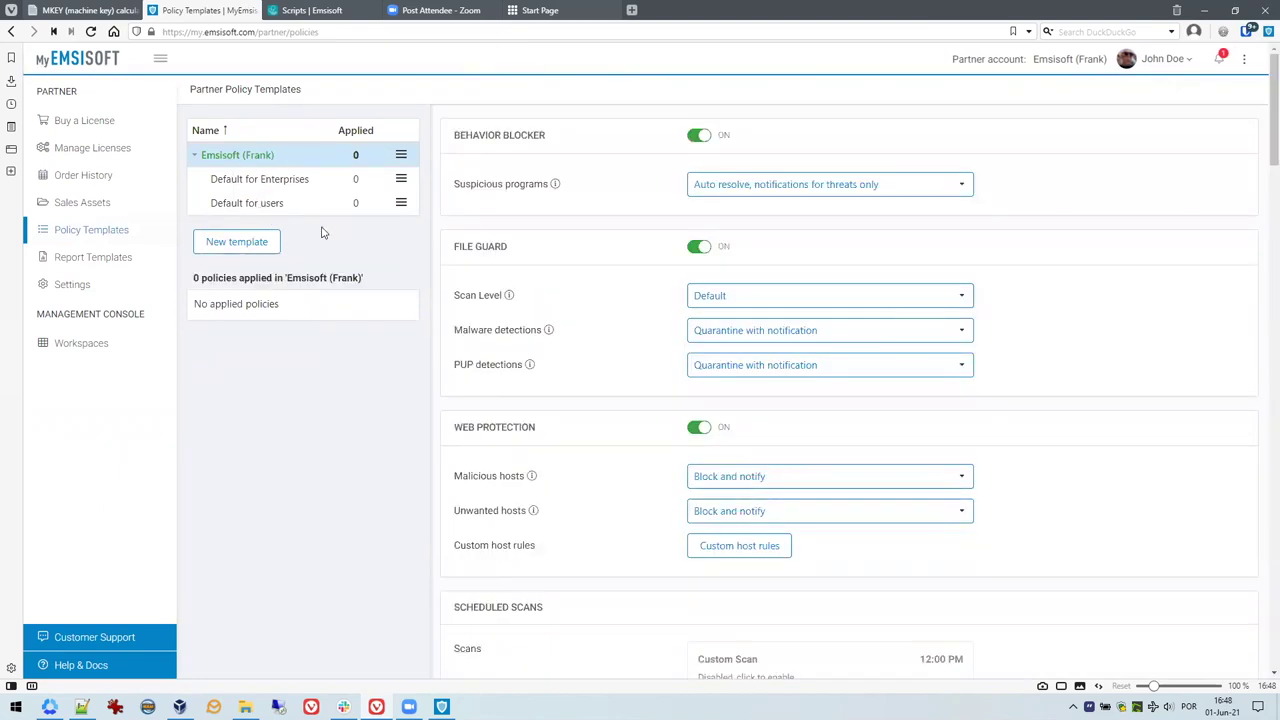
click(268, 205)
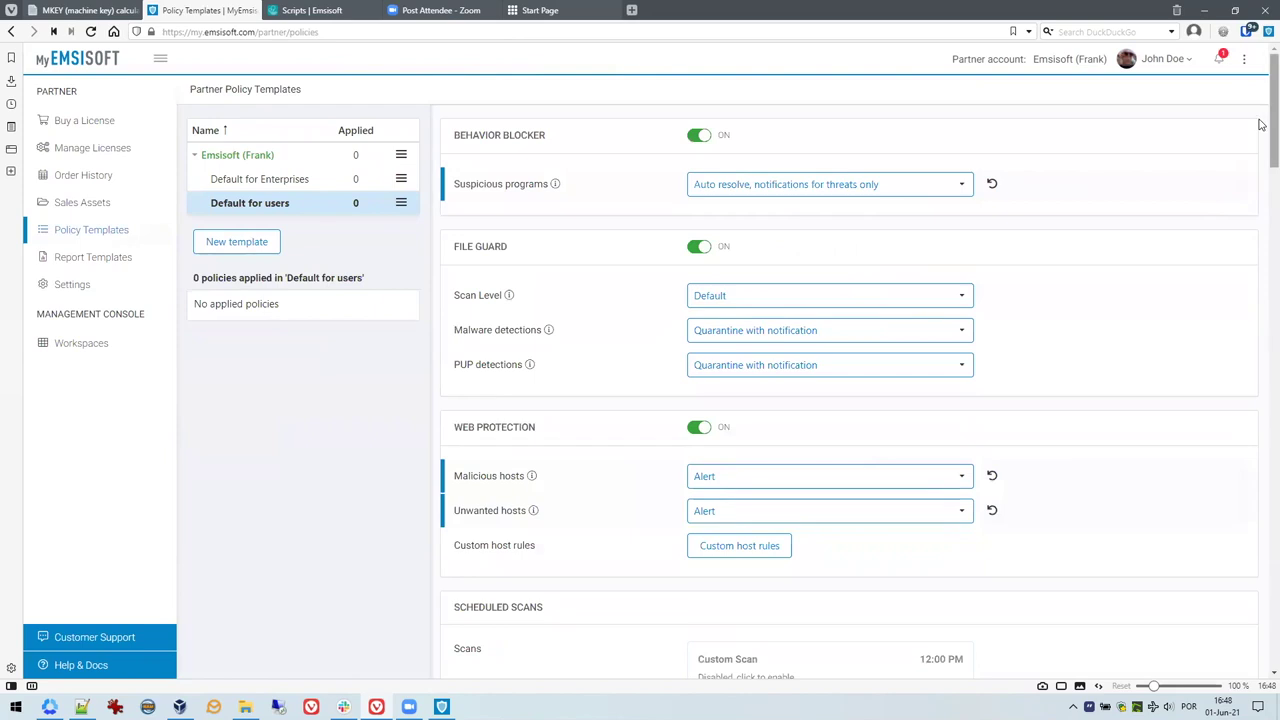
drag(1260, 125, 1261, 133)
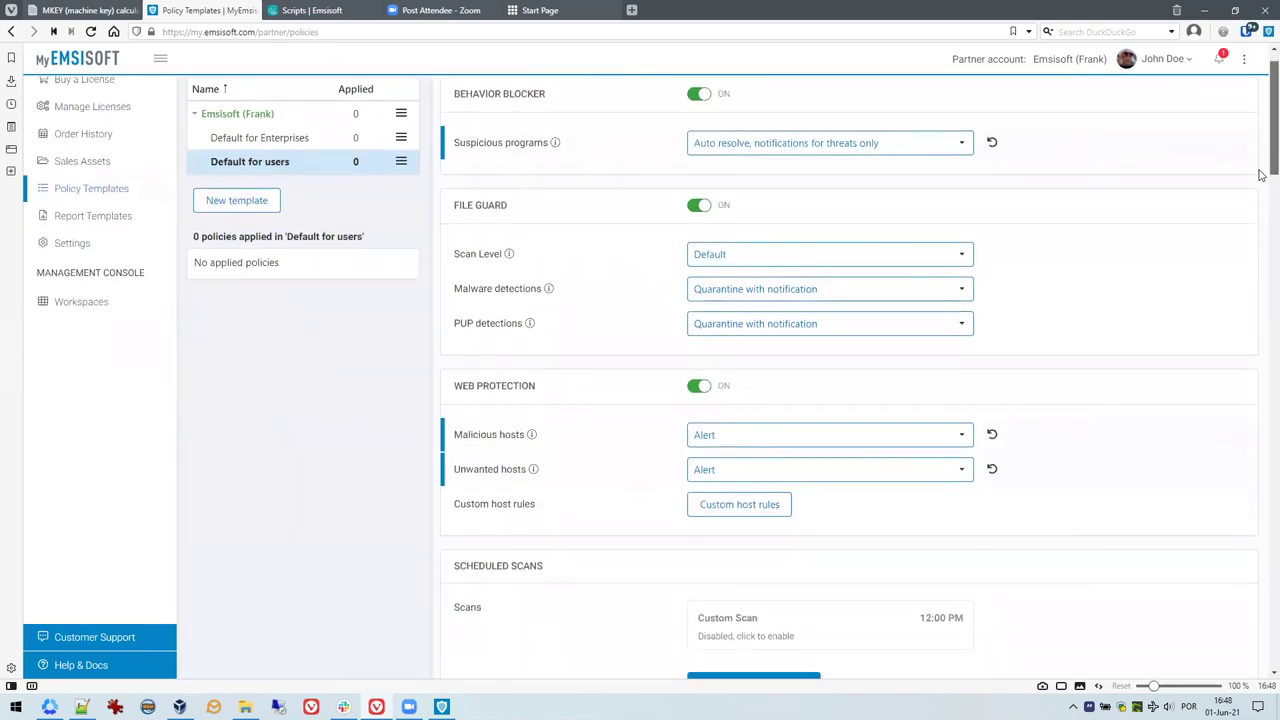
scroll(1260, 175, down, 1)
scroll(1261, 296, down, 1)
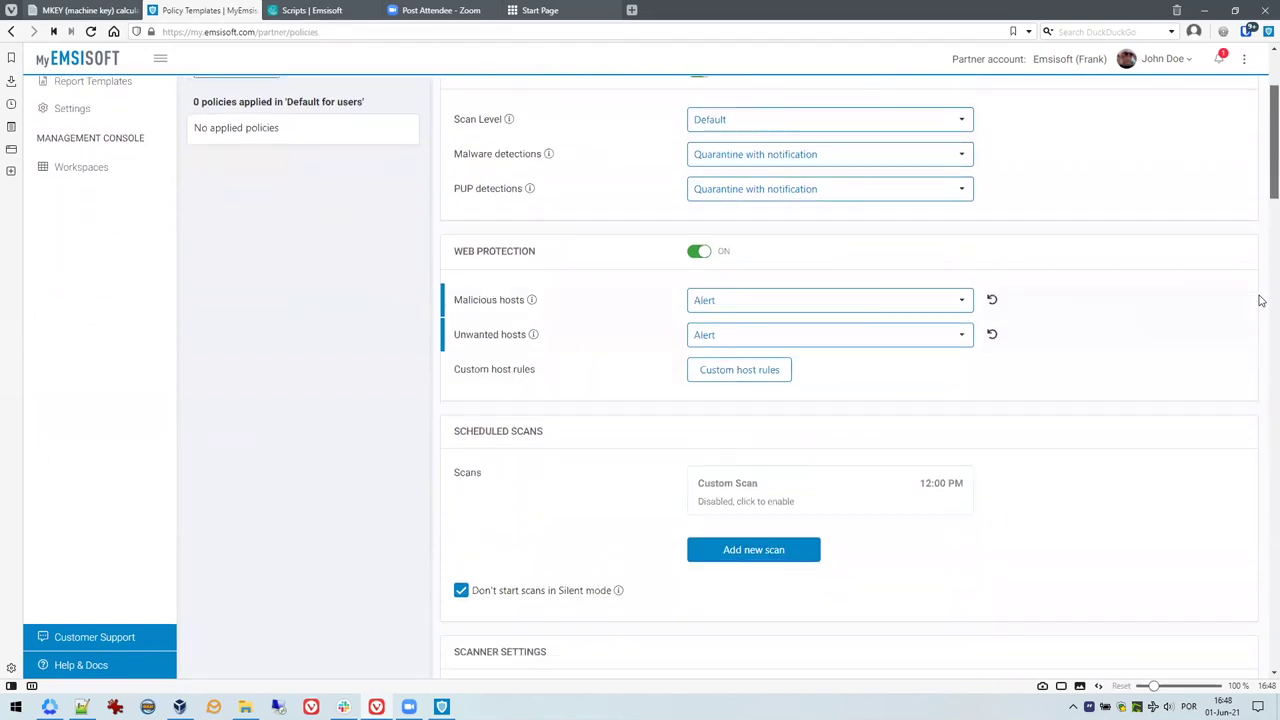
scroll(1260, 330, down, 5)
scroll(1261, 422, down, 9)
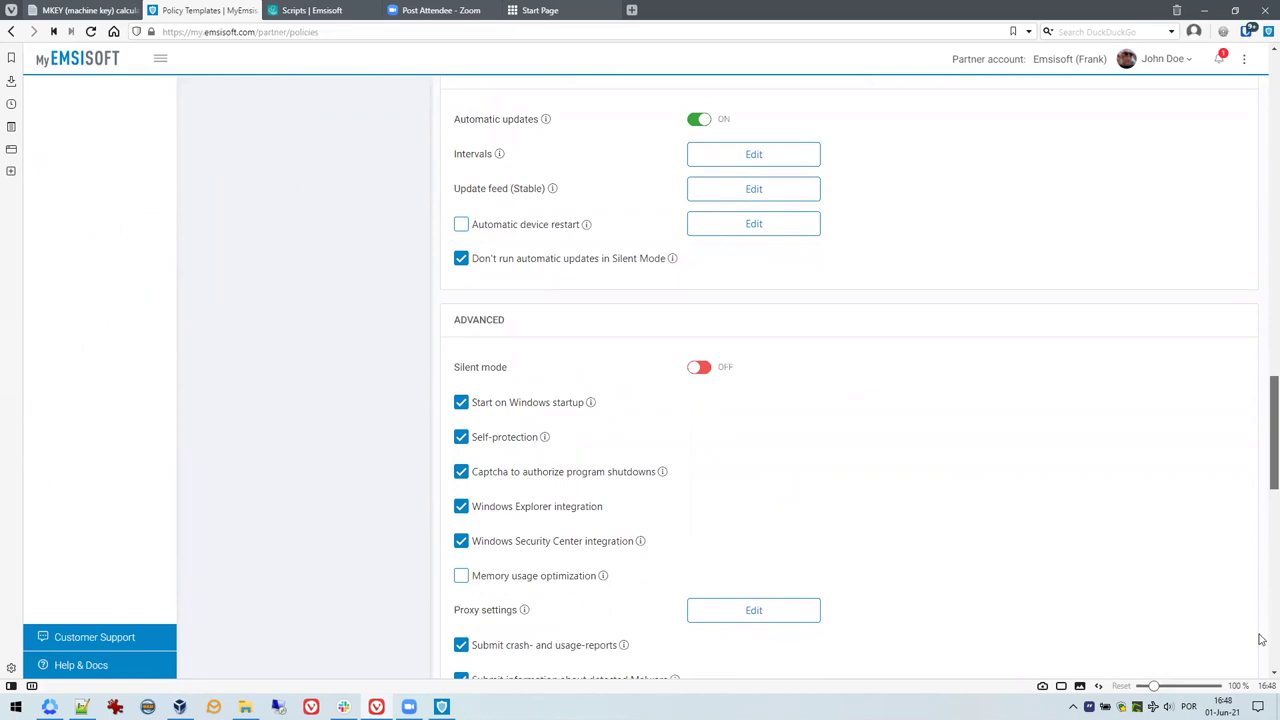
scroll(1261, 640, down, 6)
scroll(617, 568, down, 4)
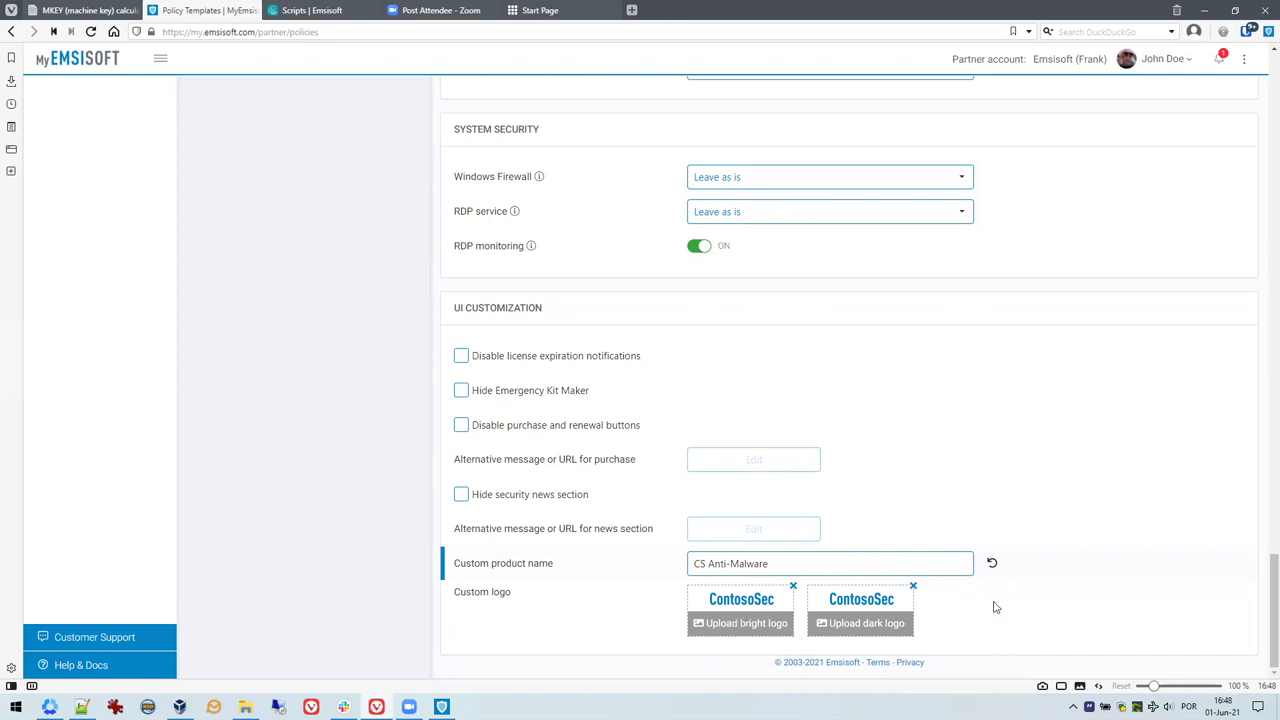
scroll(1260, 225, up, 1)
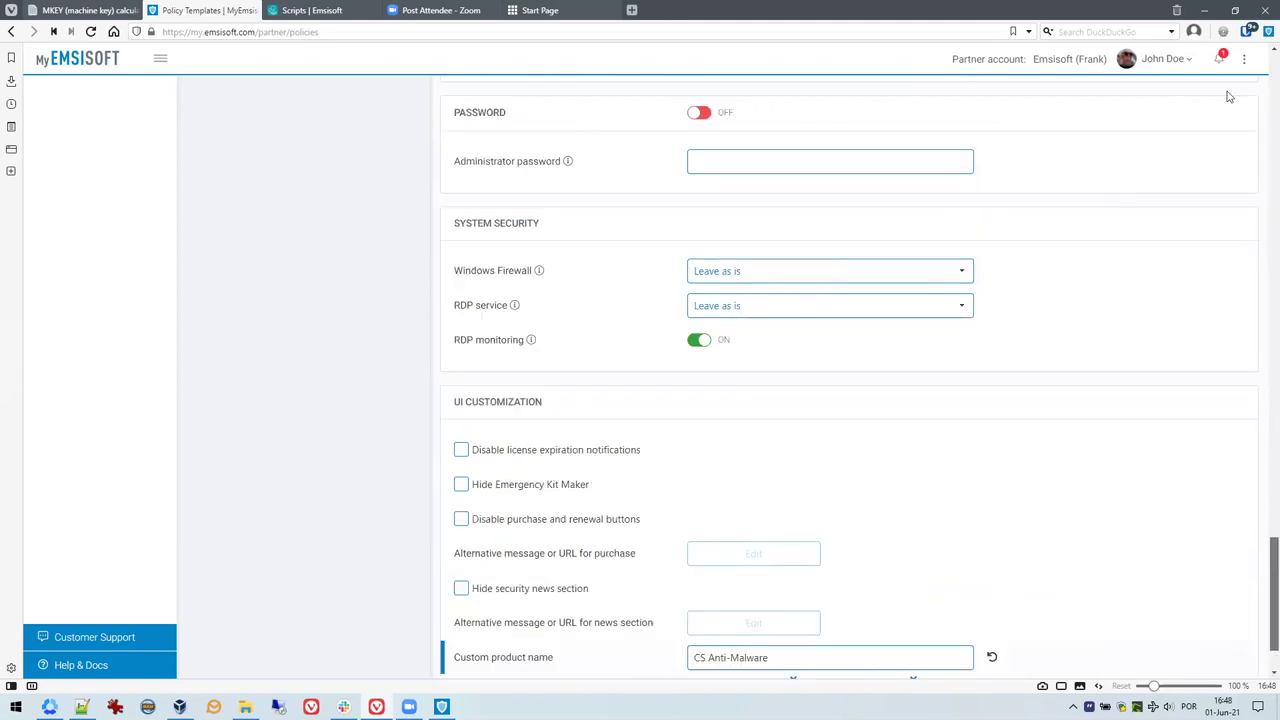
scroll(346, 355, up, 3)
scroll(490, 315, up, 10)
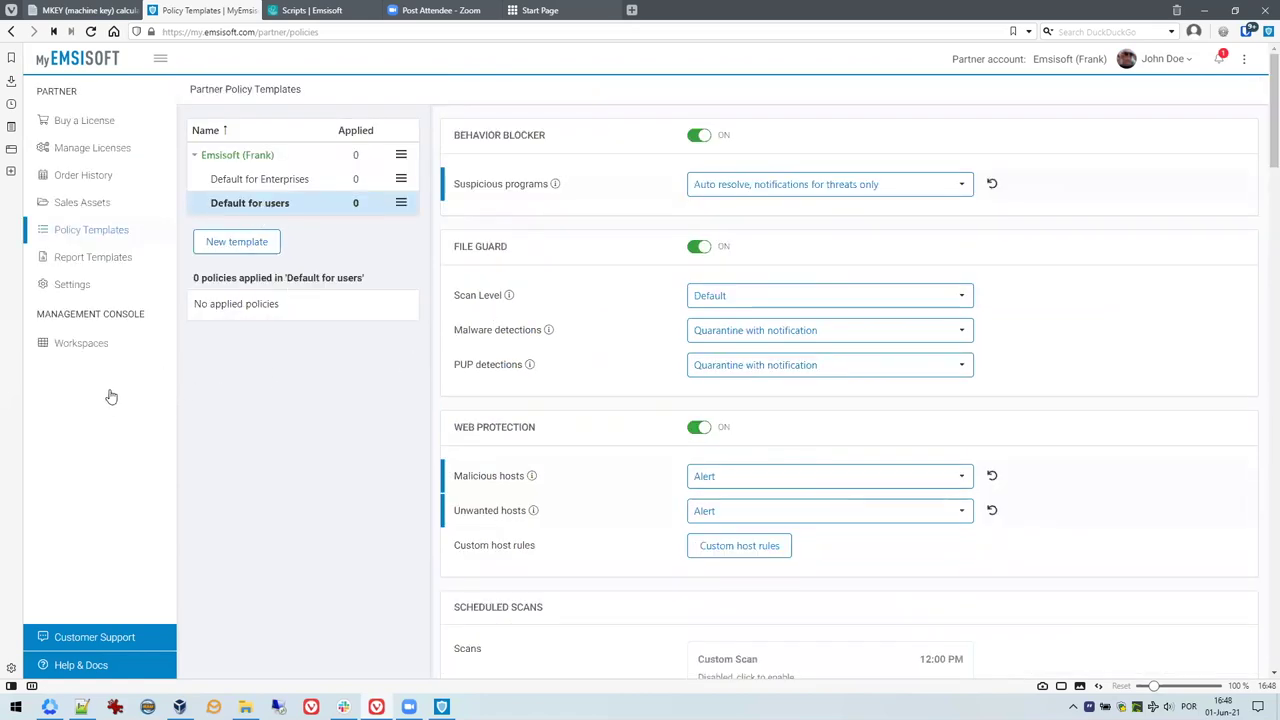
Assign the Default for users template to the Marketing policy group of the Contoso & Co. Ltd. workspace
click(146, 369)
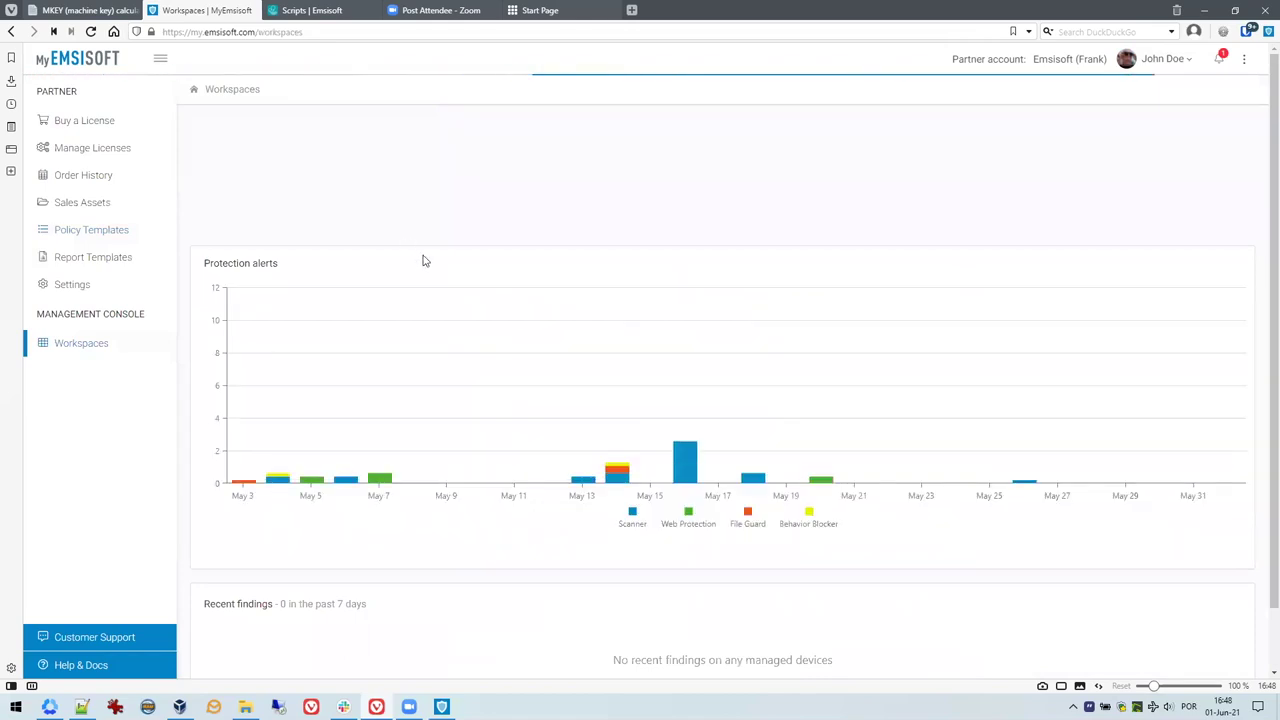
click(615, 362)
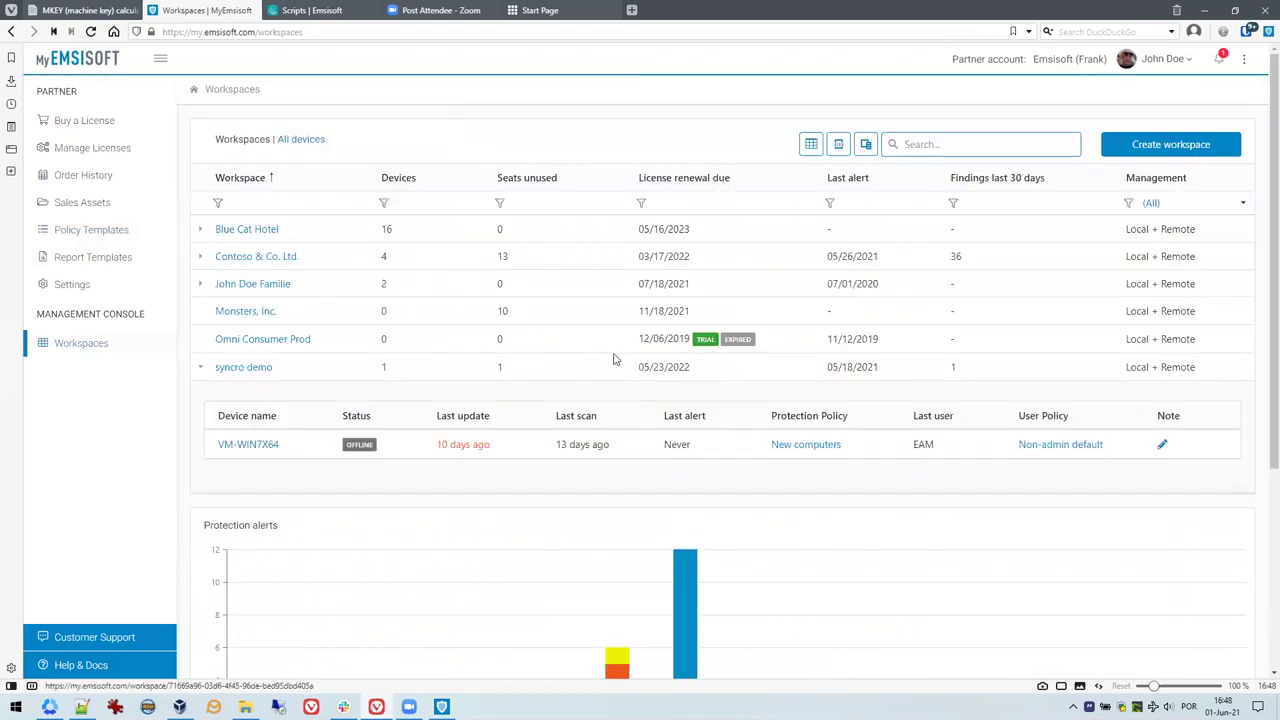
click(615, 362)
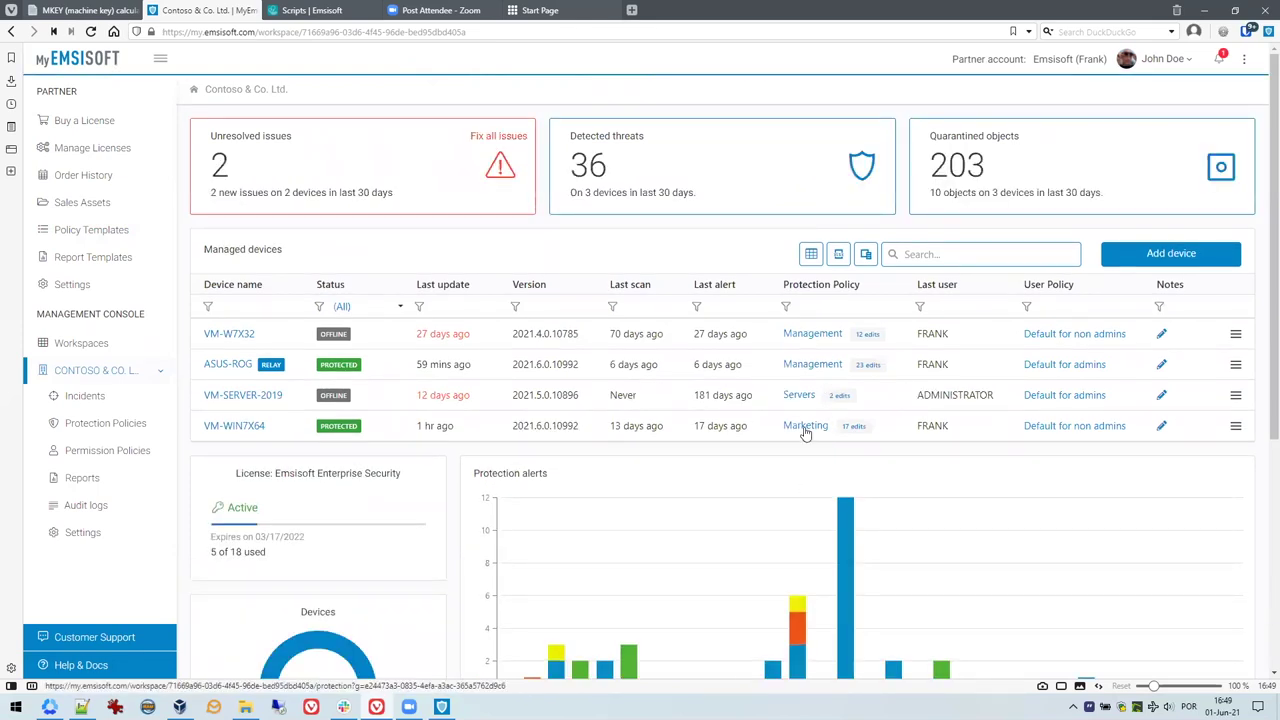
click(805, 430)
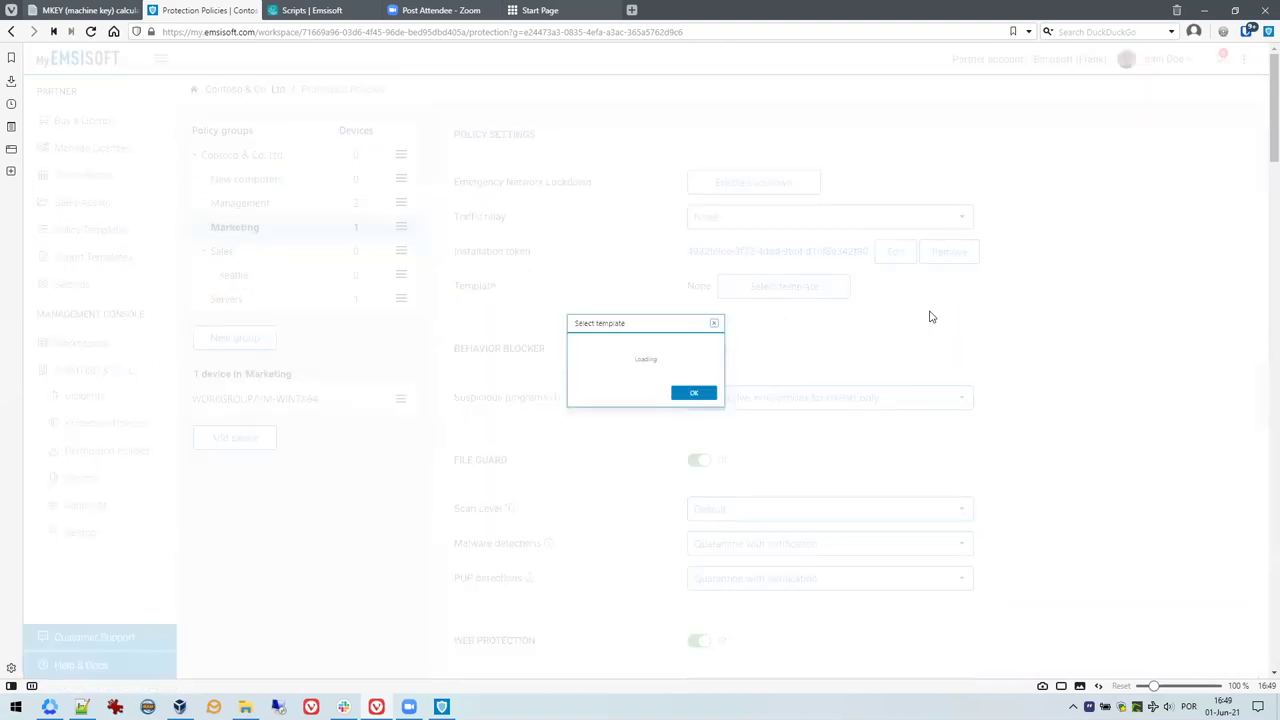
click(640, 393)
click(735, 436)
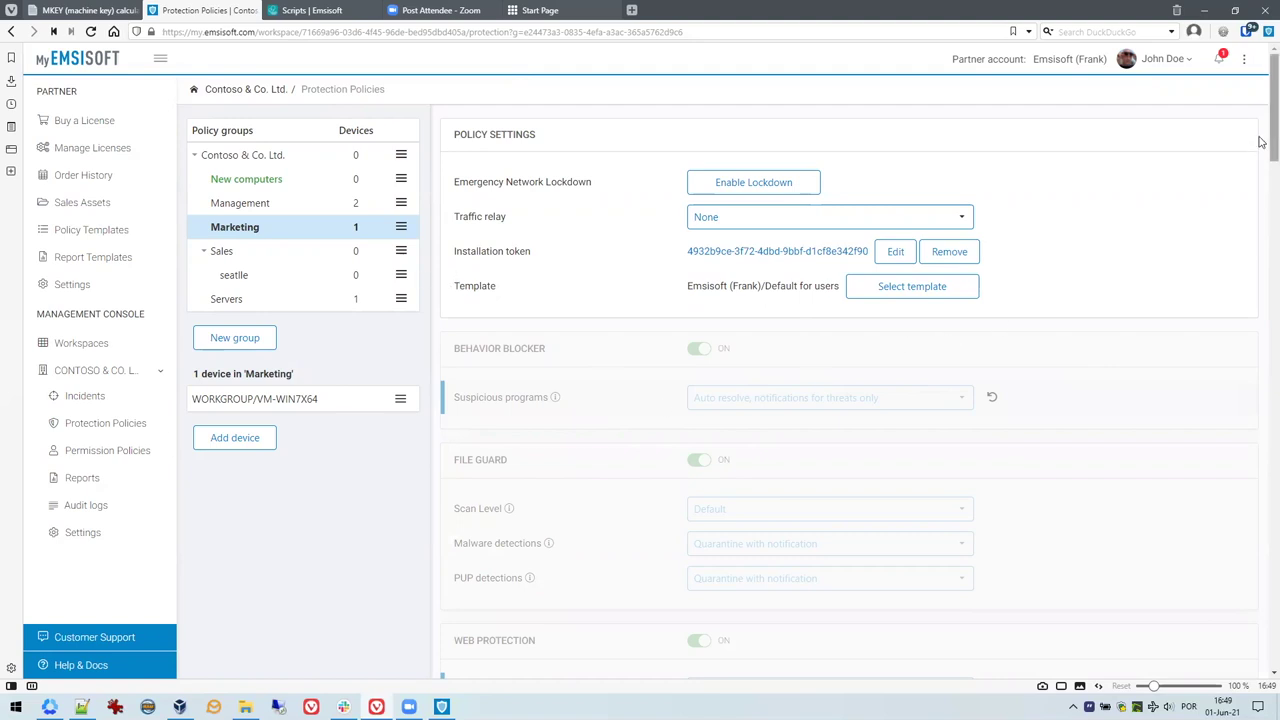
Review the template-controlled settings of the Marketing policy and switch to the Windows 7 virtual machine
scroll(1262, 300, down, 1)
scroll(1262, 378, down, 20)
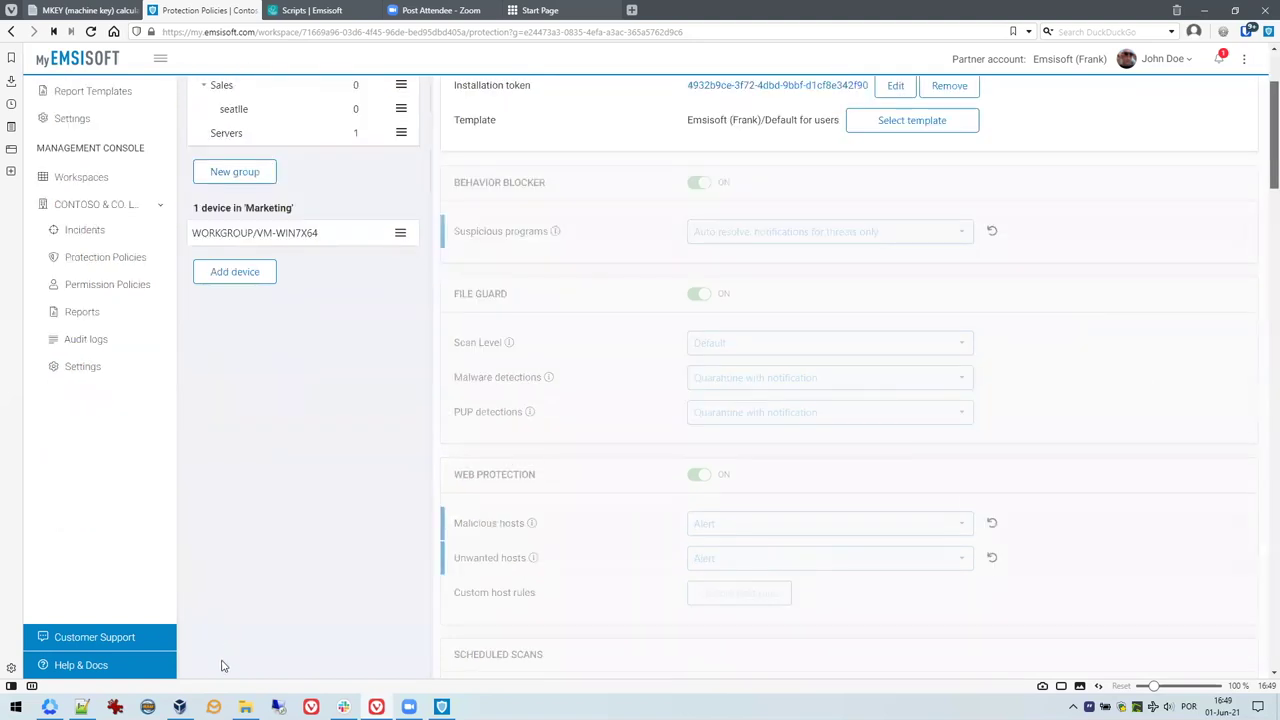
scroll(457, 457, up, 6)
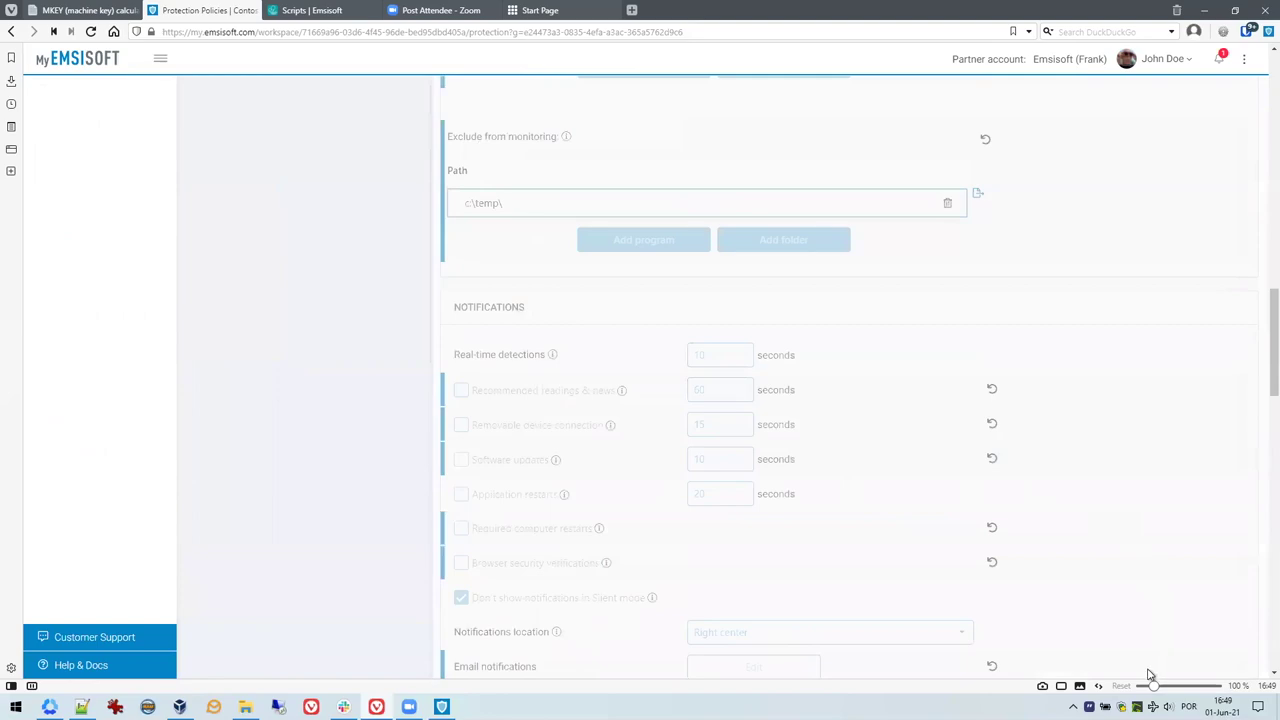
key(alt+Tab)
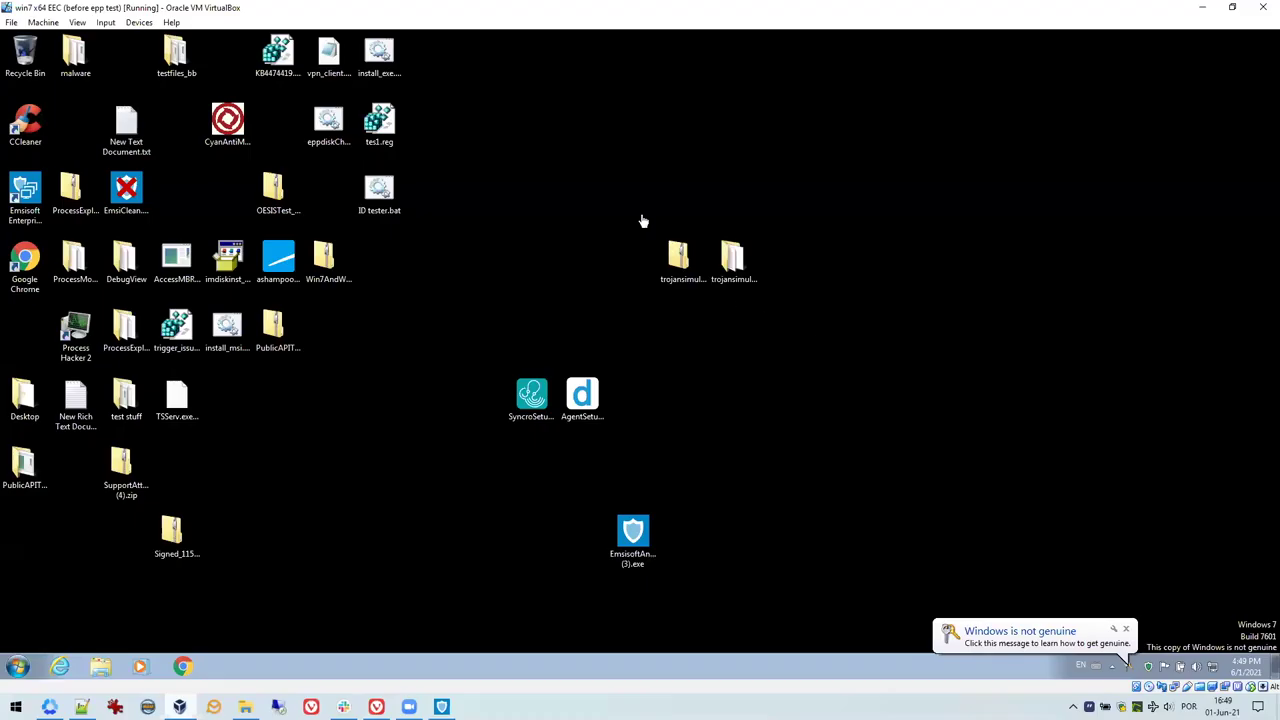
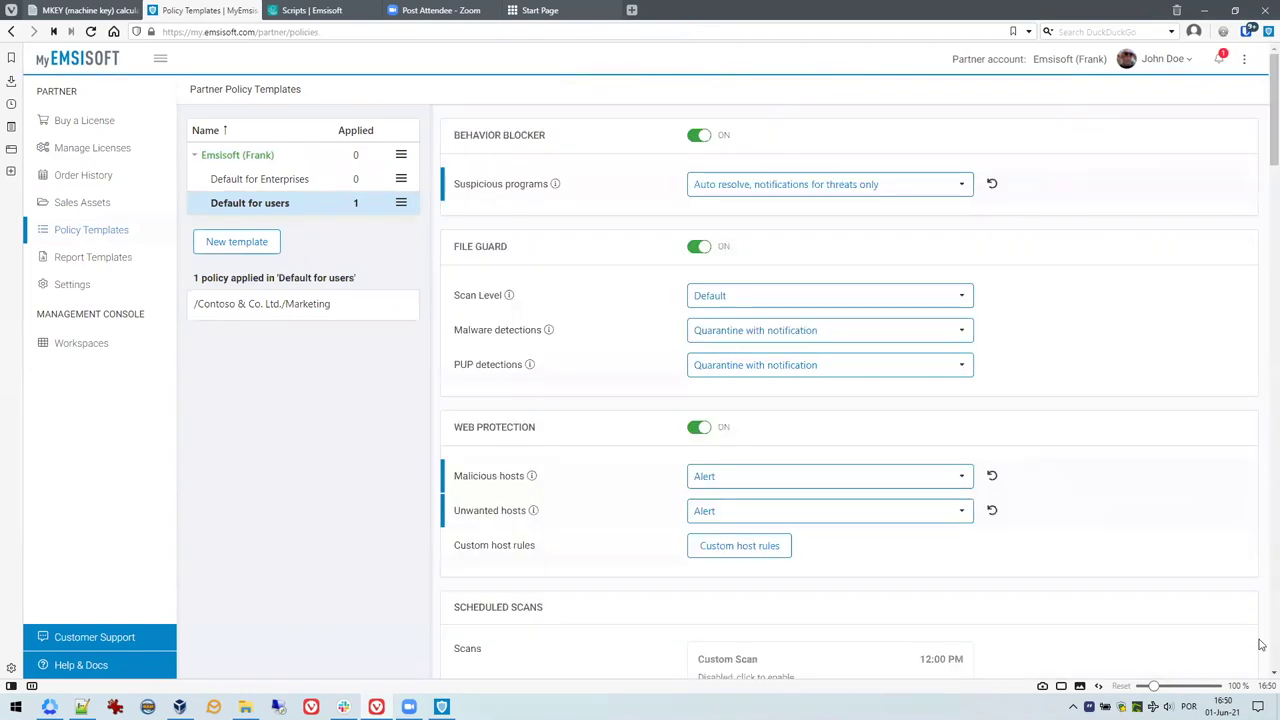
Hide the Default for users template's security news section and draft the custom message "Please call ContoSec support" with a phone number, cancelling the dialog
scroll(567, 560, down, 15)
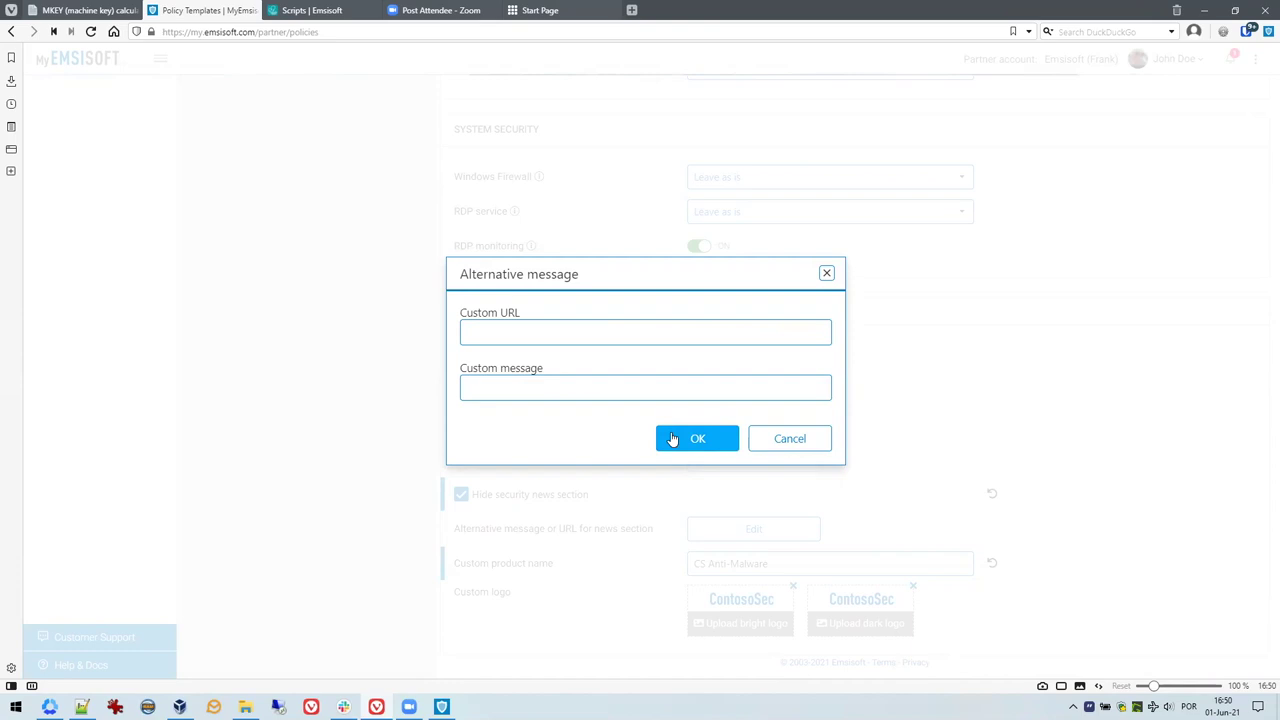
text(Please call ContoSec support 1-244)
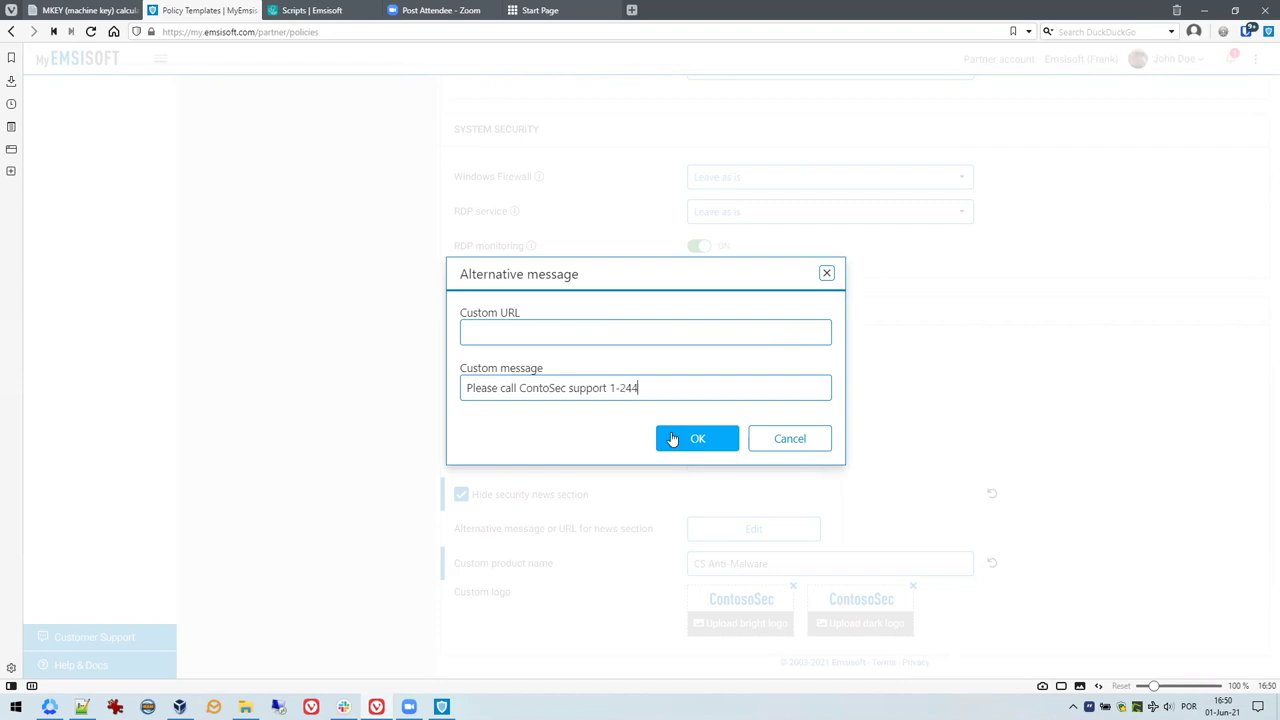
text(343-)
key(BackSpace)
click(814, 443)
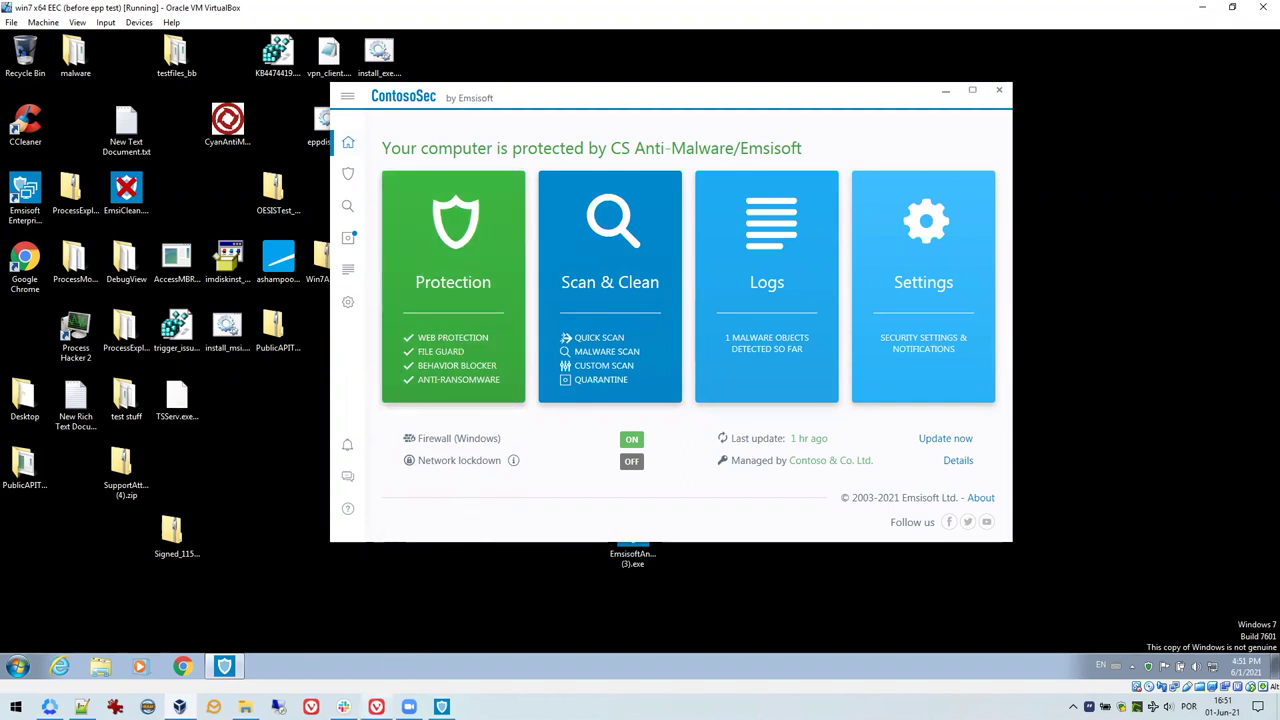
Turn off hiding of the security news section in the Default for users template and check the application on the Windows 7 virtual machine
click(376, 707)
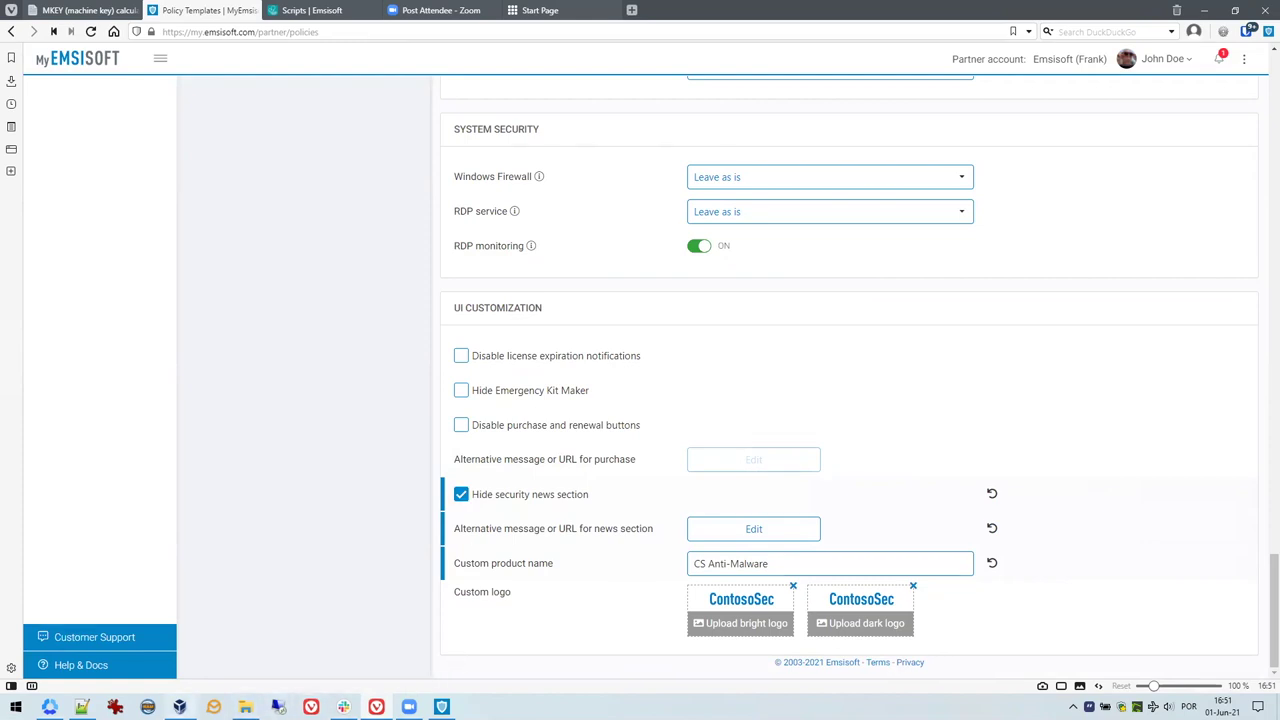
click(441, 707)
key(alt+Tab)
click(461, 494)
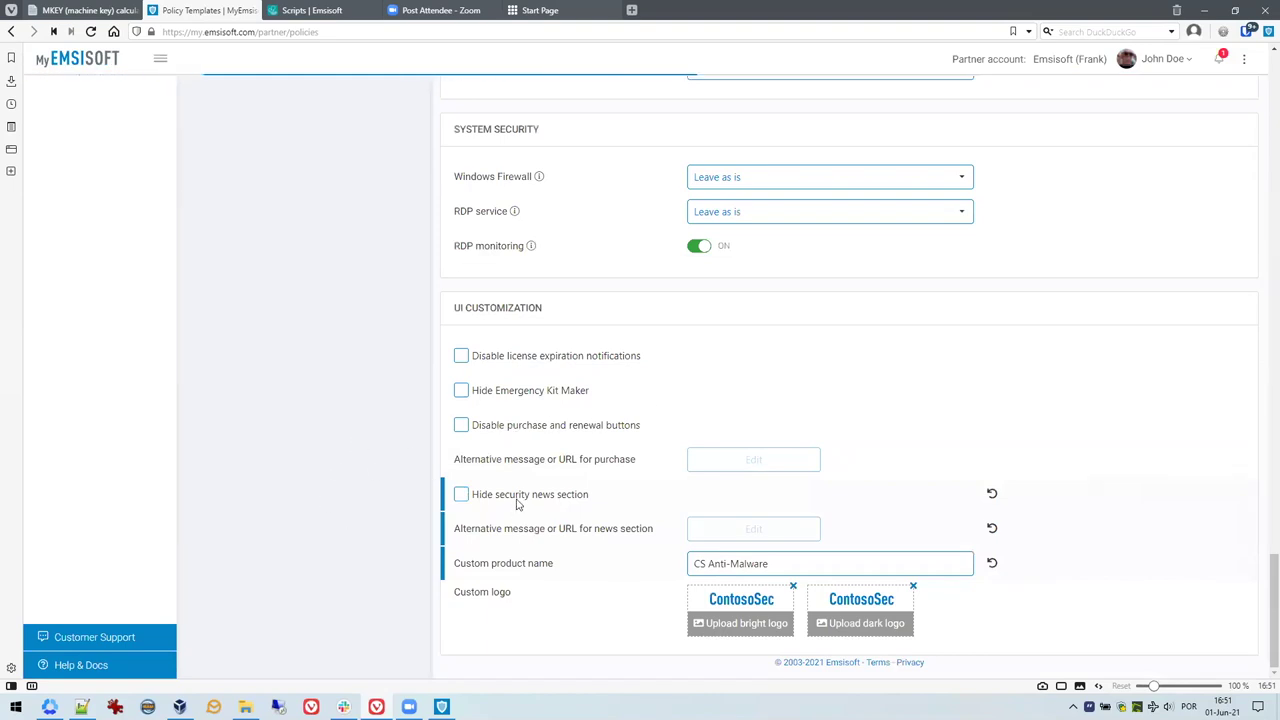
mouse_move(179, 707)
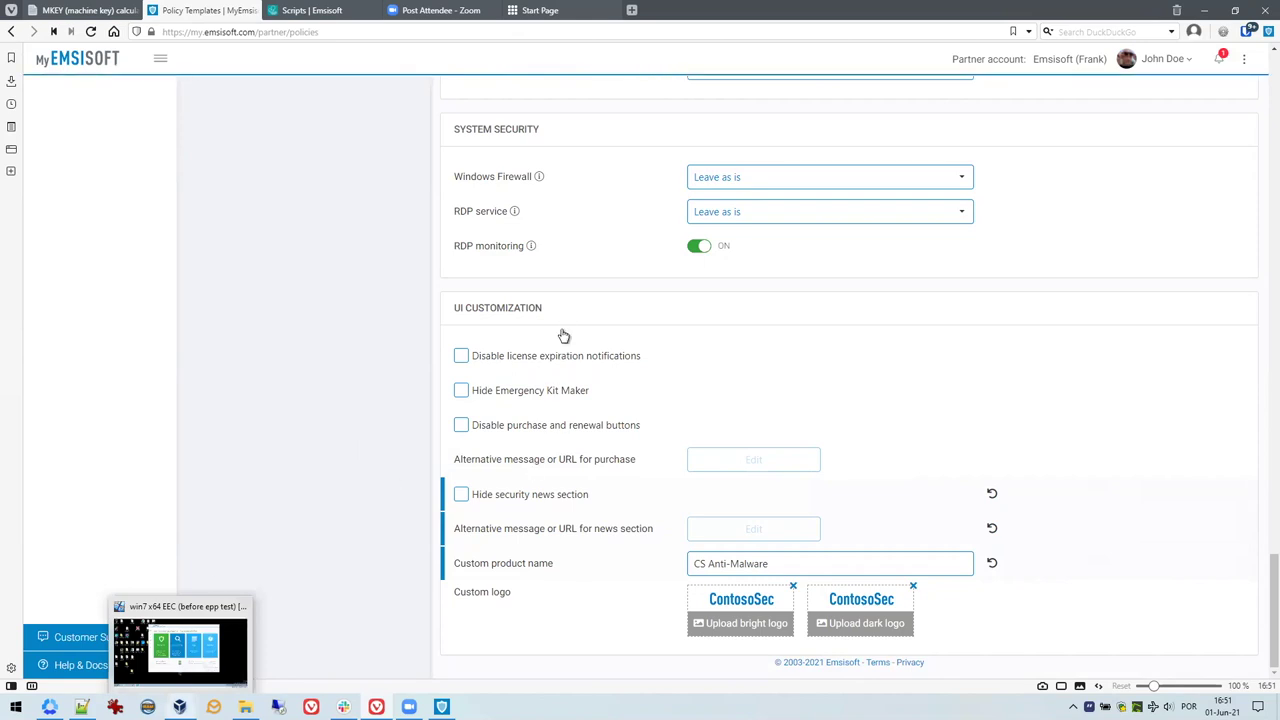
key(alt+Tab)
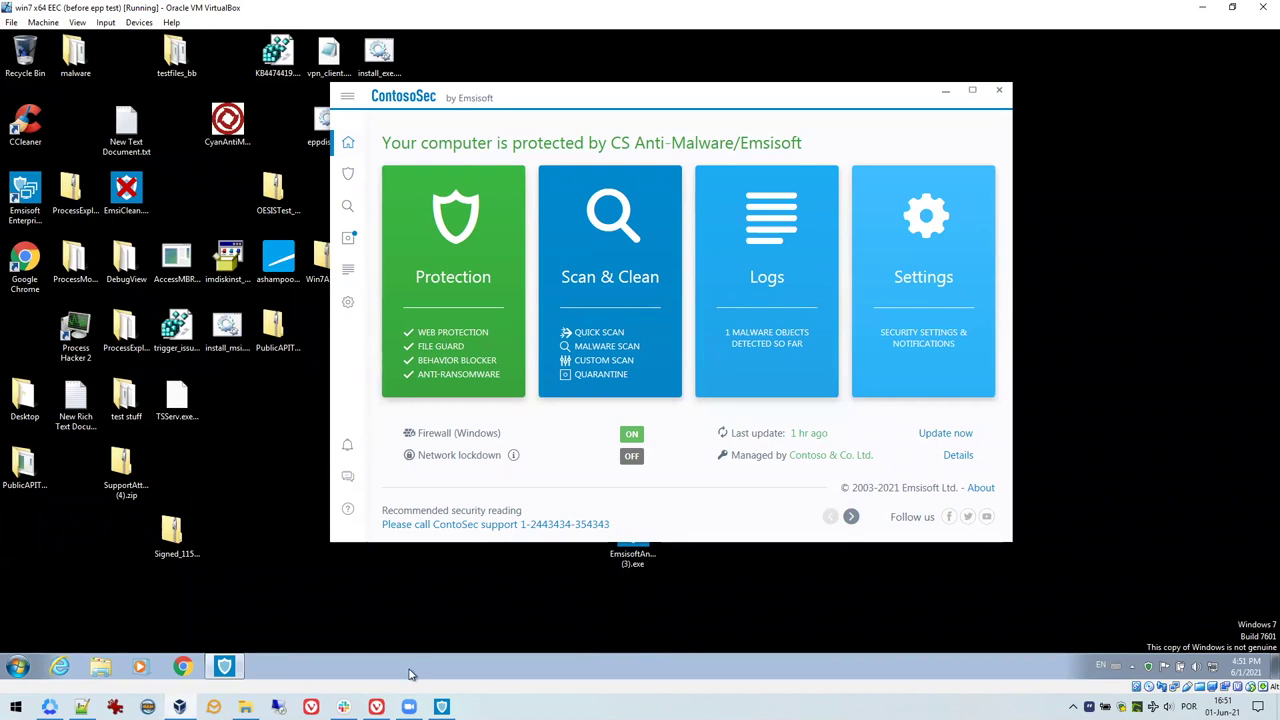
Return to the browser and review the settings of the top-level partner policy template, from Behavior Blocker through to system security
click(376, 707)
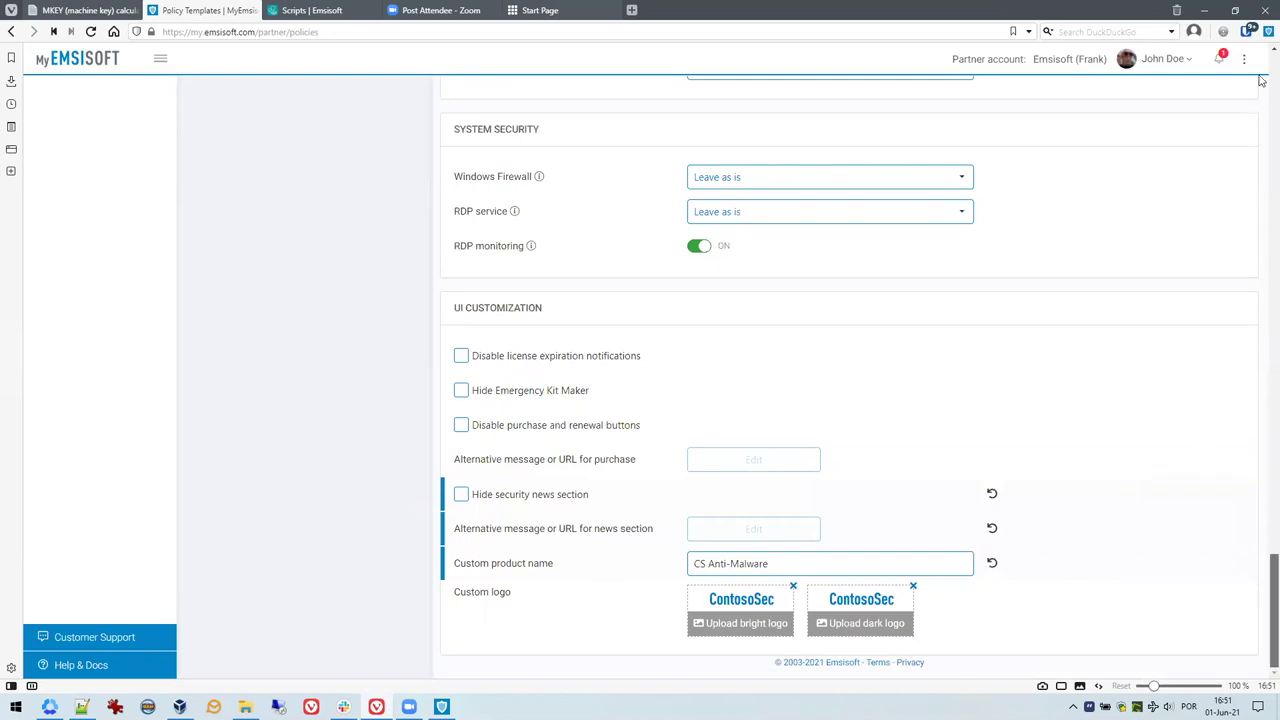
scroll(414, 360, up, 1)
scroll(306, 360, up, 5)
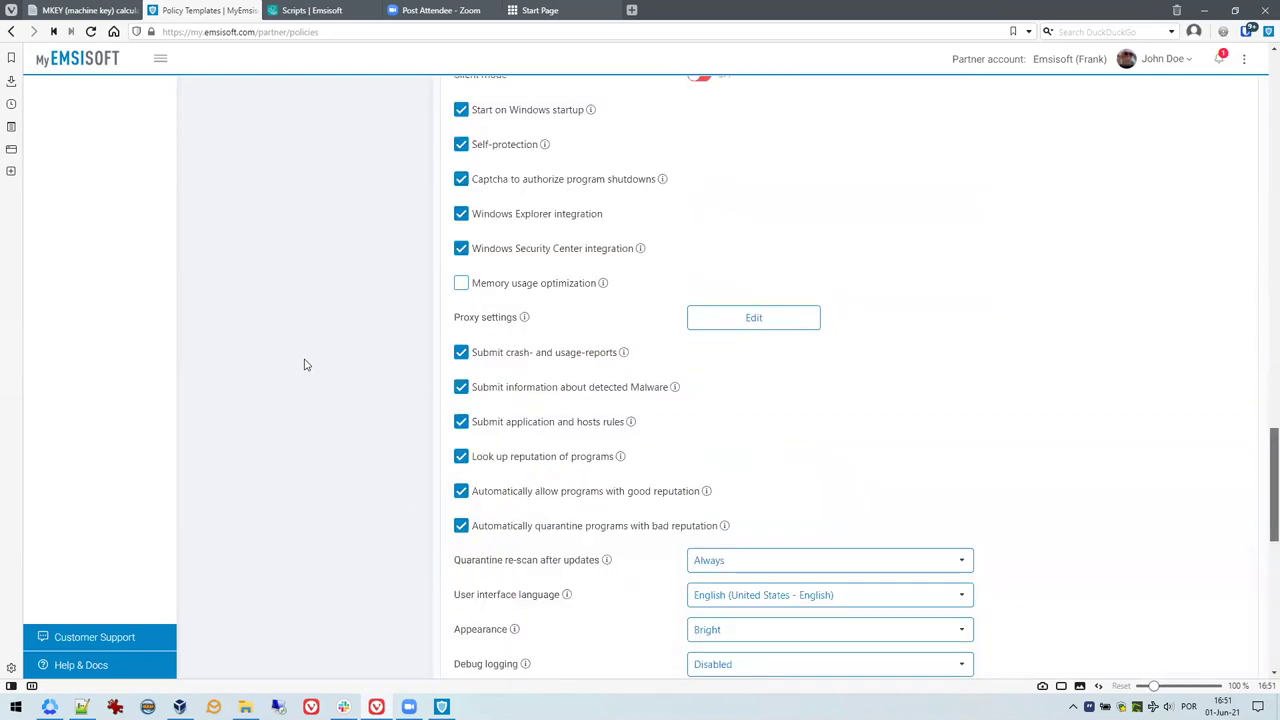
scroll(310, 343, up, 10)
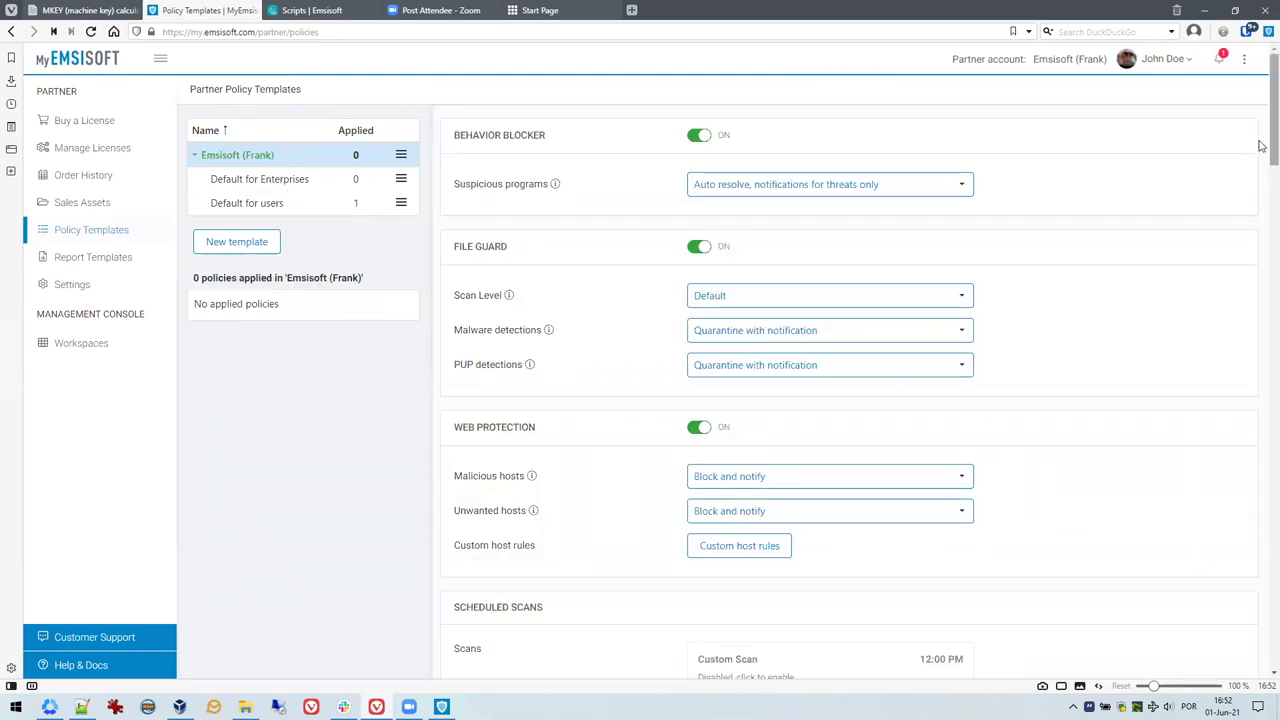
scroll(912, 608, down, 3)
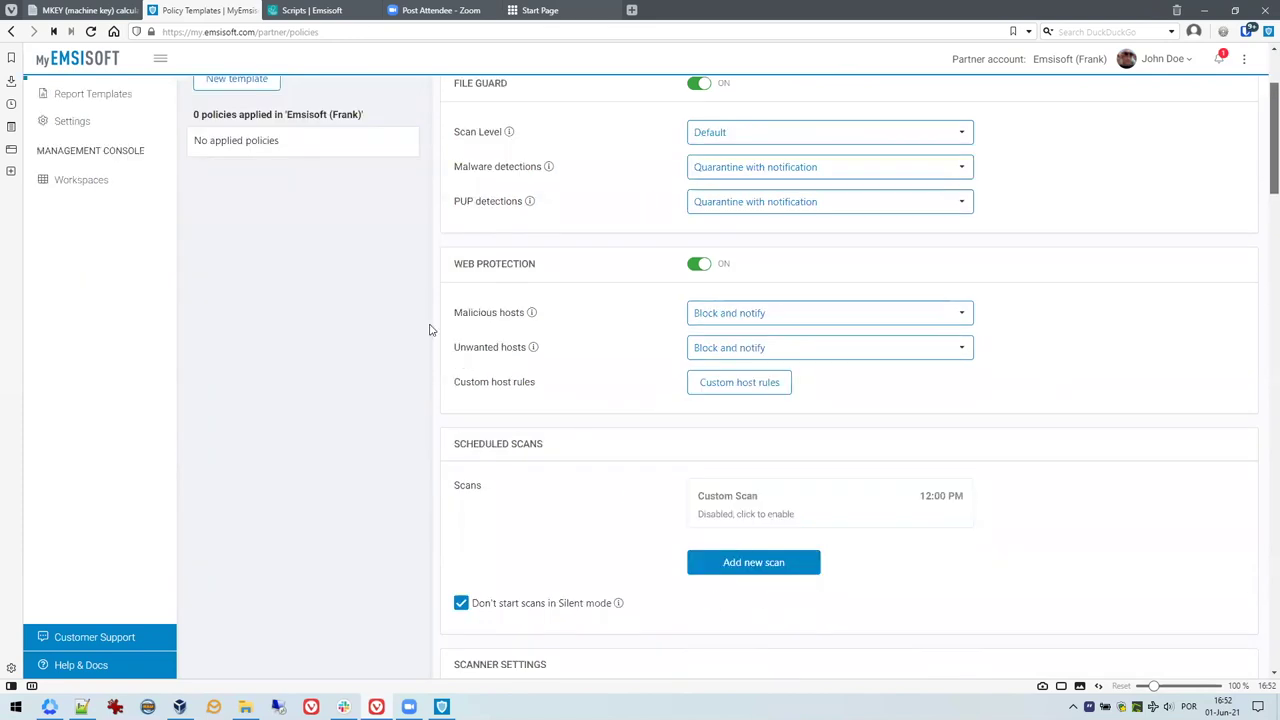
scroll(430, 330, down, 10)
scroll(660, 302, up, 9)
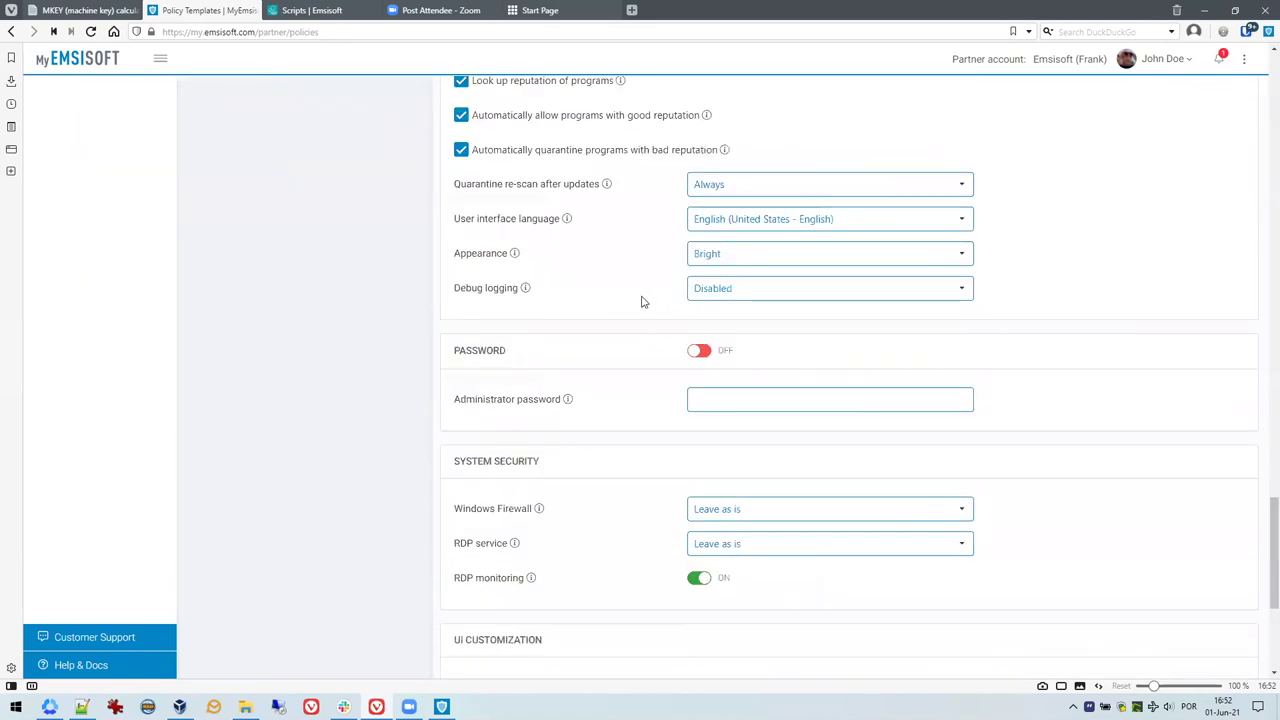
scroll(512, 287, up, 10)
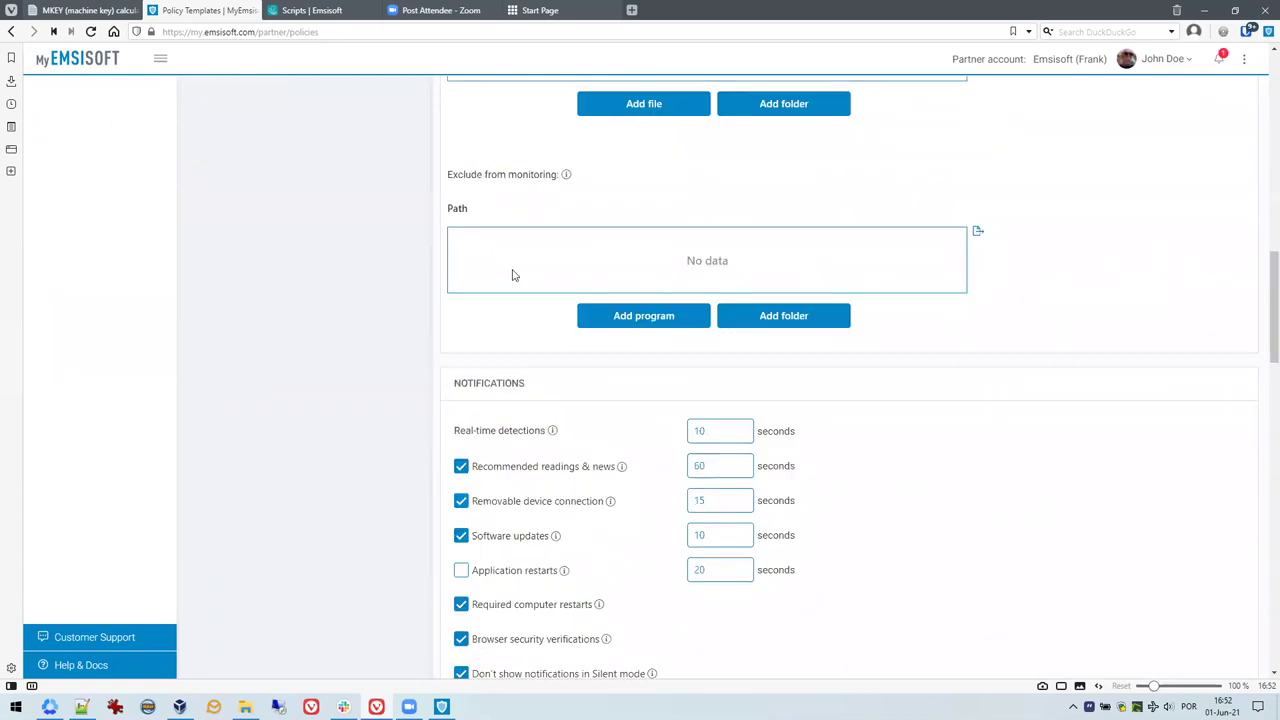
scroll(263, 190, up, 10)
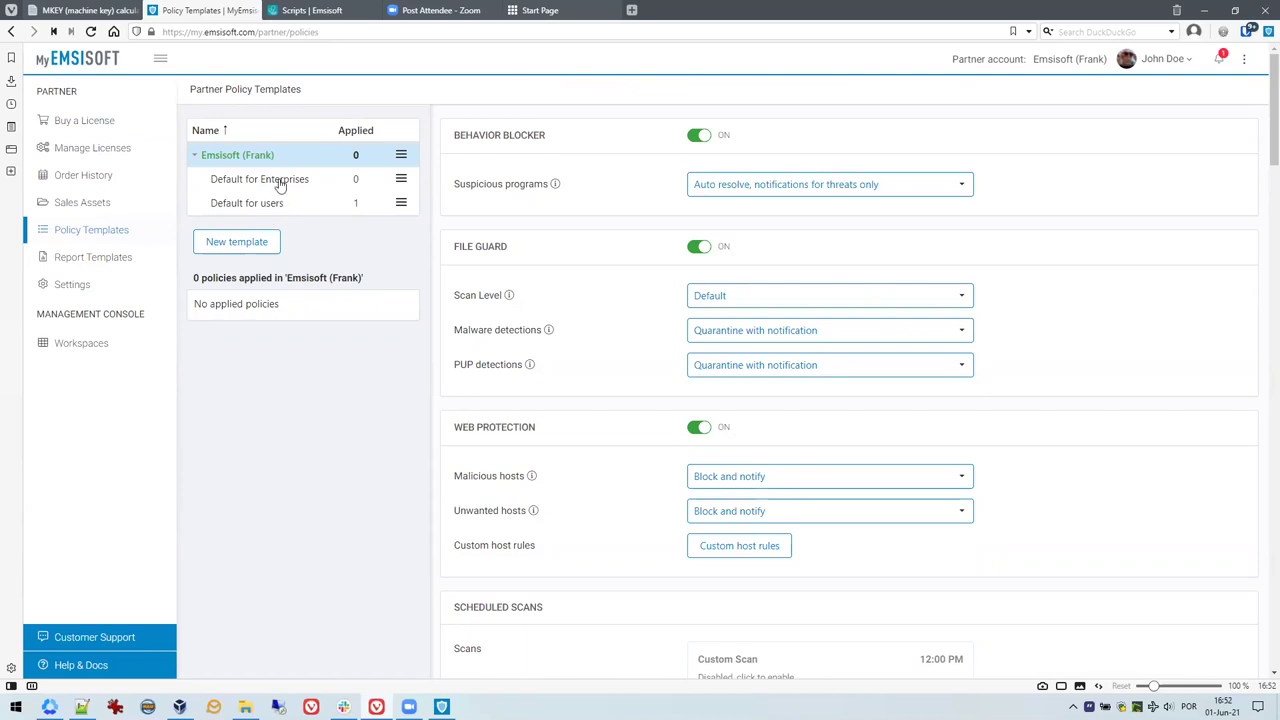
Open the Default for Enterprises template and examine its scanning and monitoring exclusions and its notification settings
drag(280, 183, 806, 326)
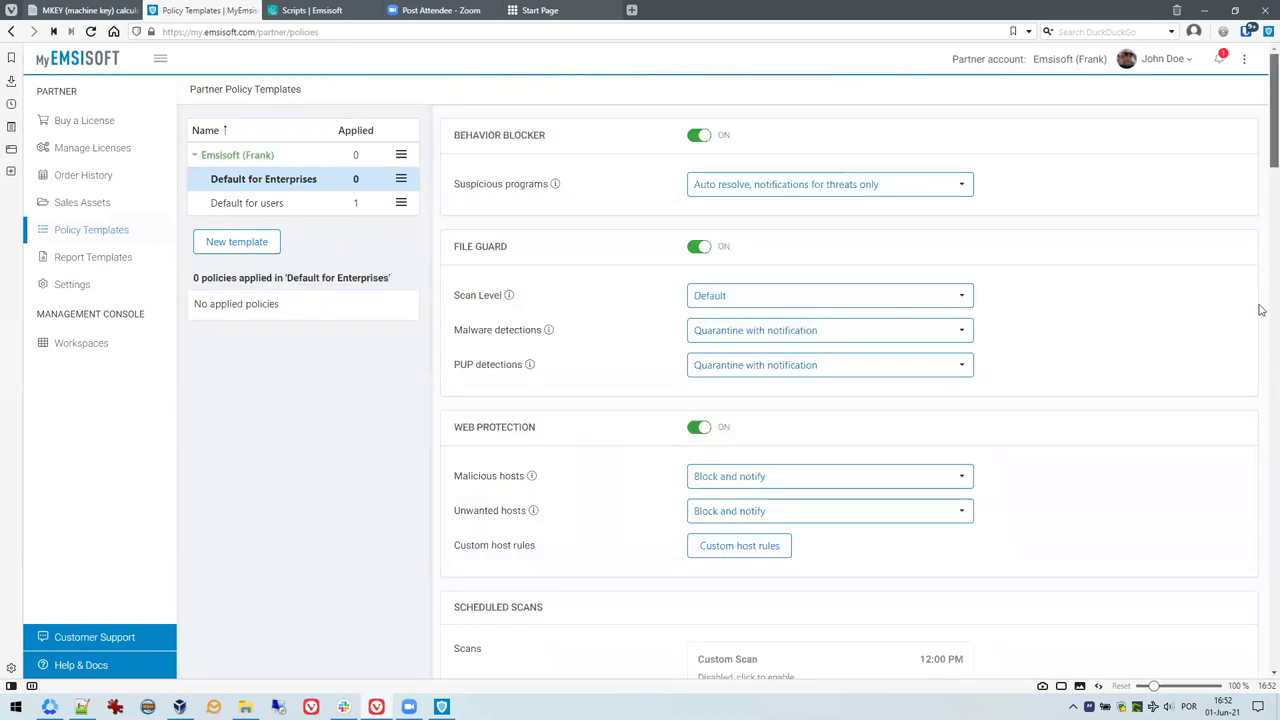
scroll(1137, 326, down, 3)
scroll(655, 343, down, 10)
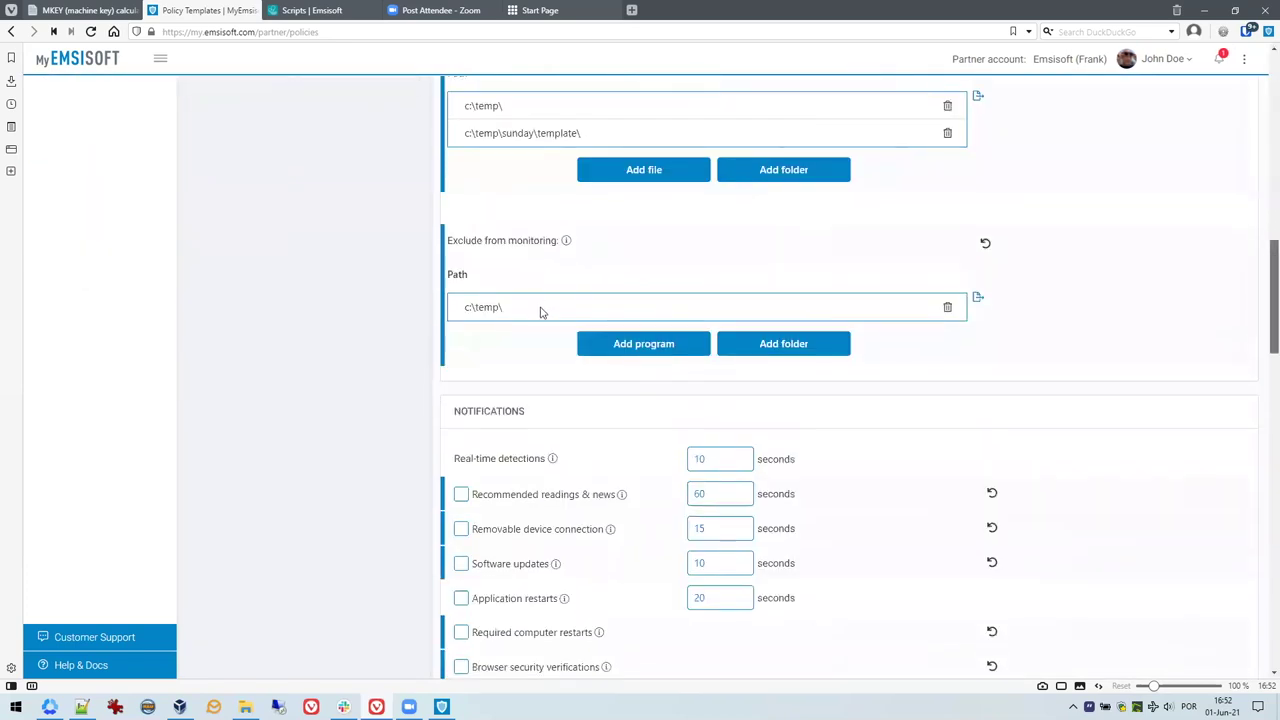
scroll(555, 400, up, 3)
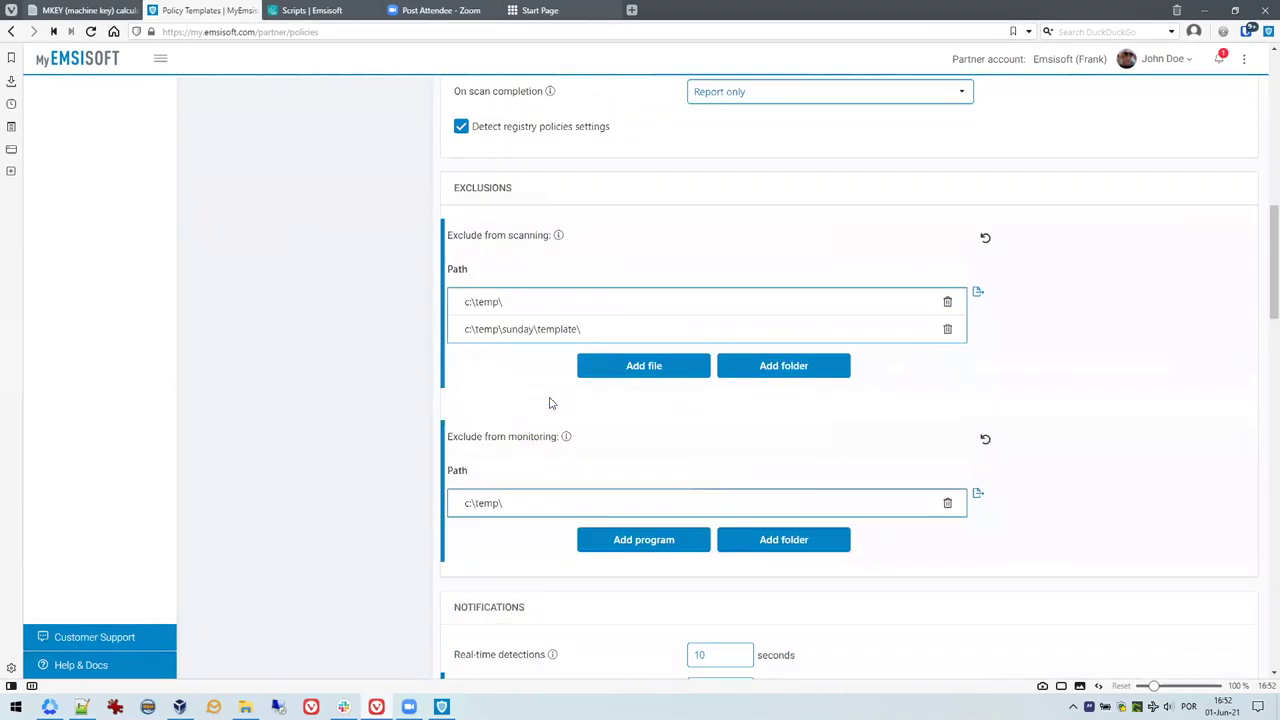
scroll(290, 310, up, 10)
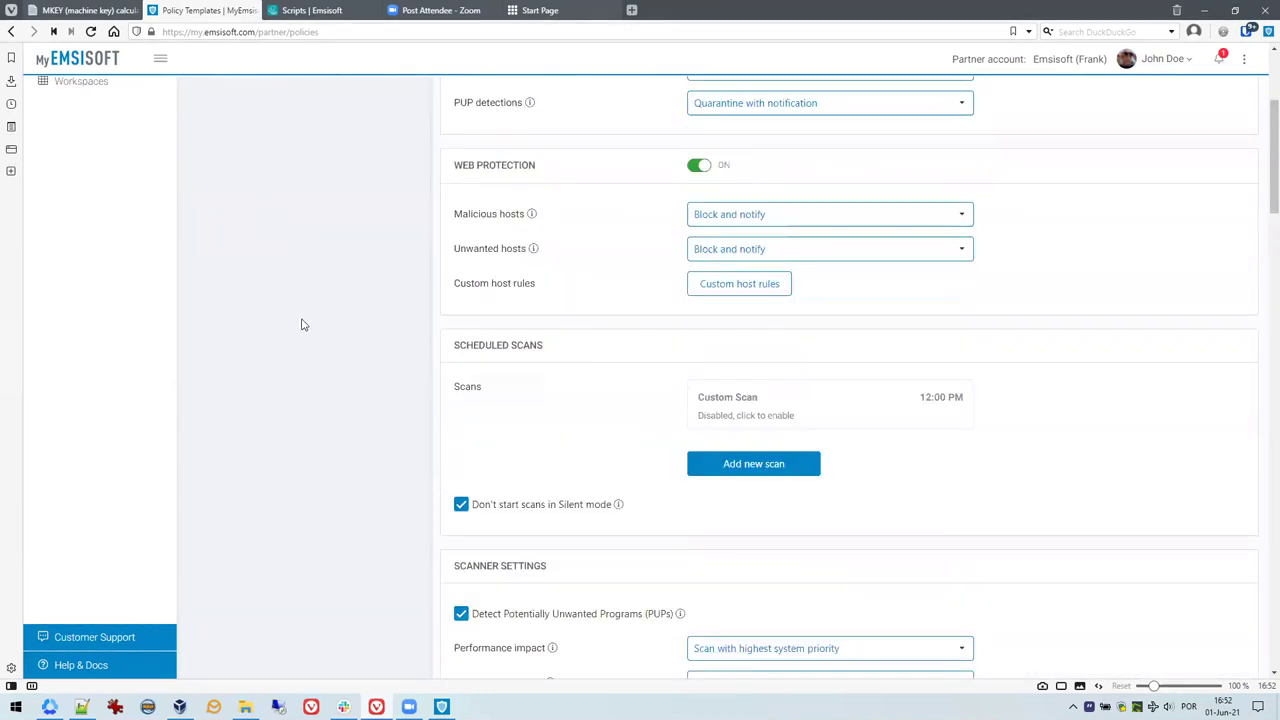
Open the protection policies of the Contoso & Co. Ltd. workspace and examine the root group's settings through to UI customization
click(78, 344)
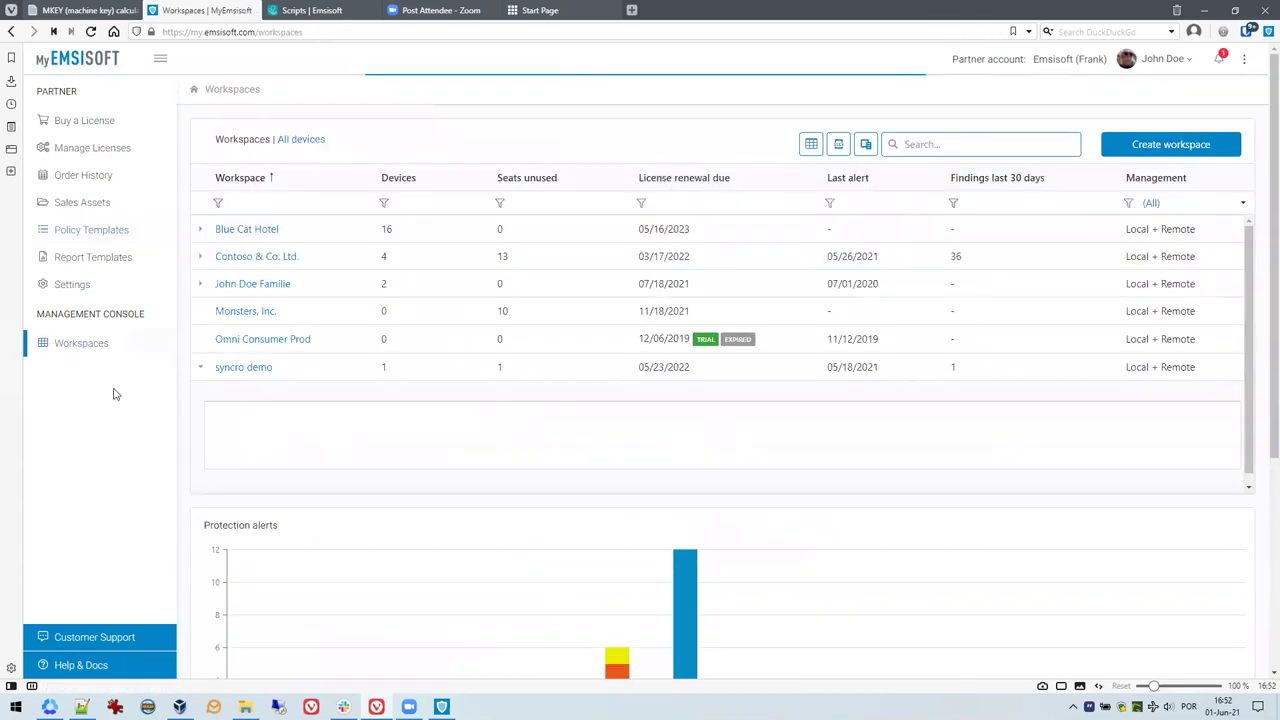
click(305, 320)
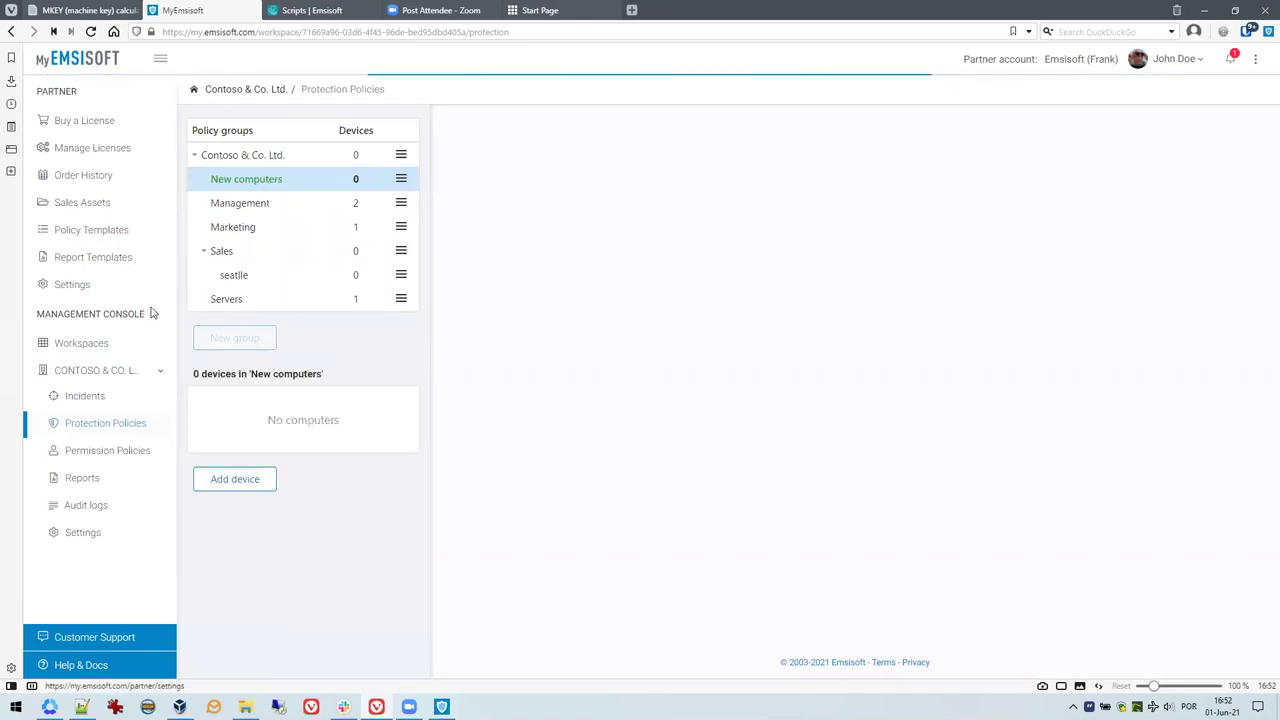
click(289, 162)
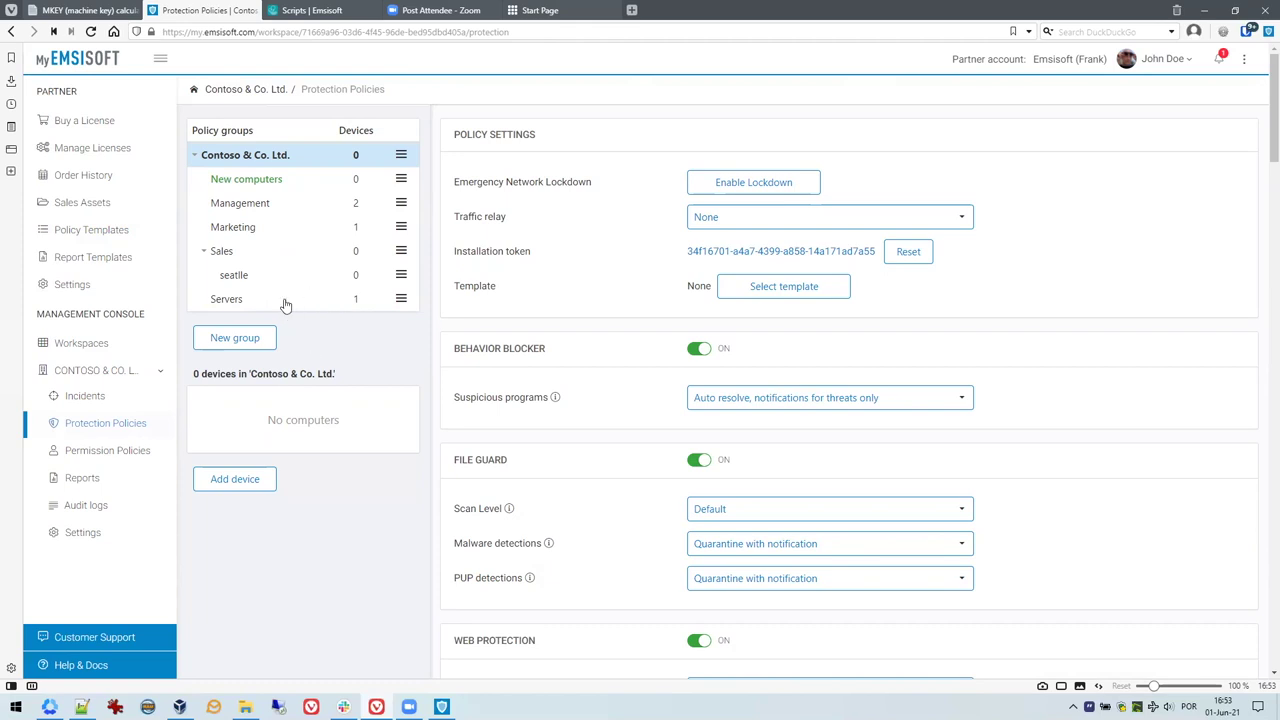
scroll(283, 560, down, 5)
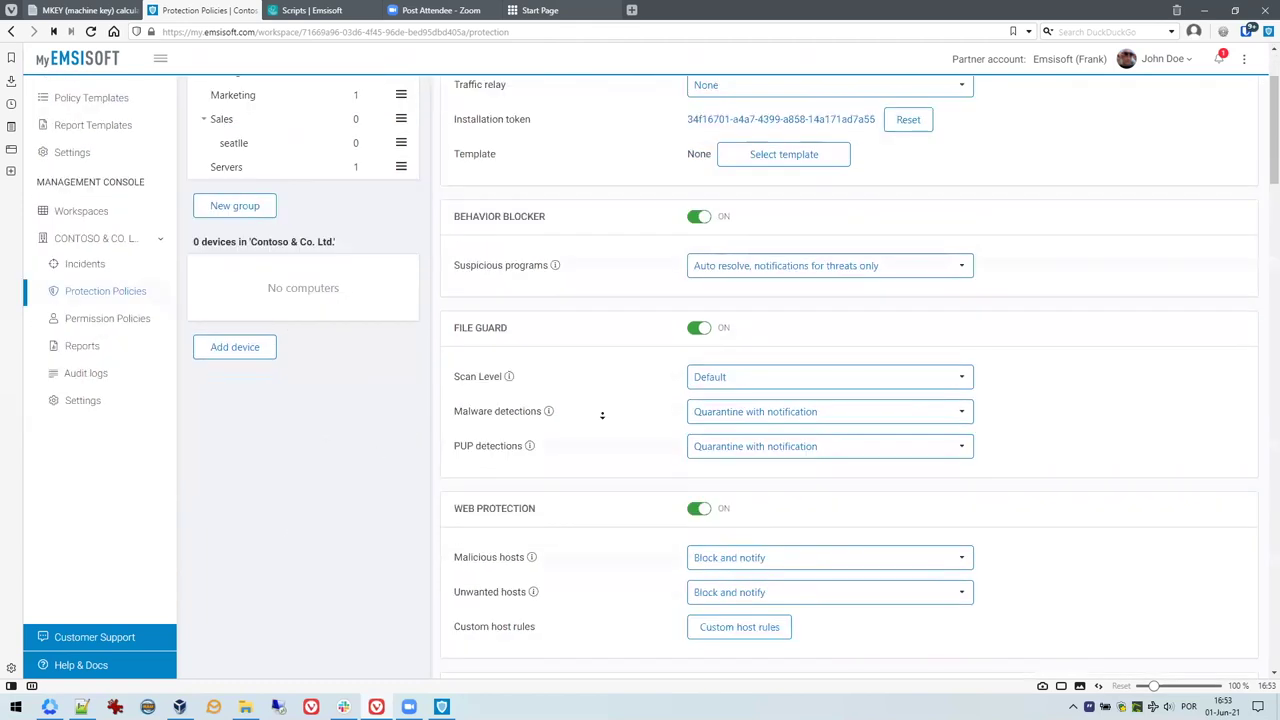
scroll(1260, 622, down, 10)
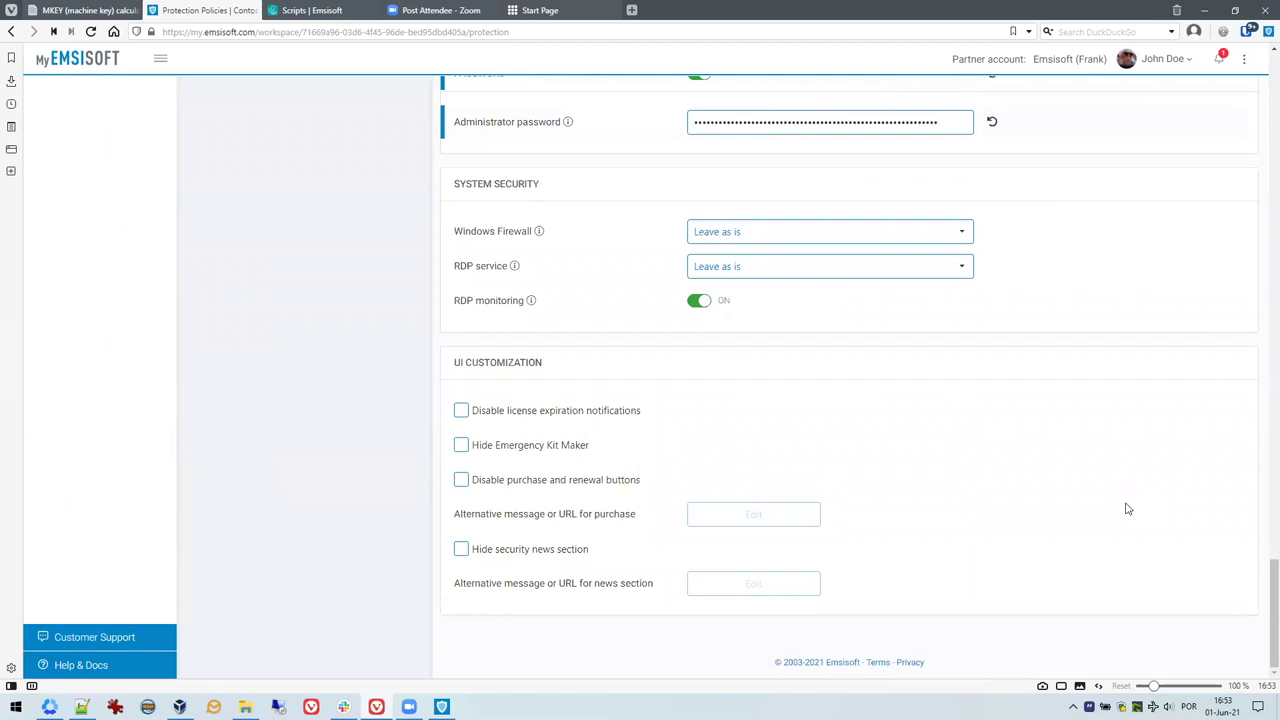
scroll(1262, 526, up, 1)
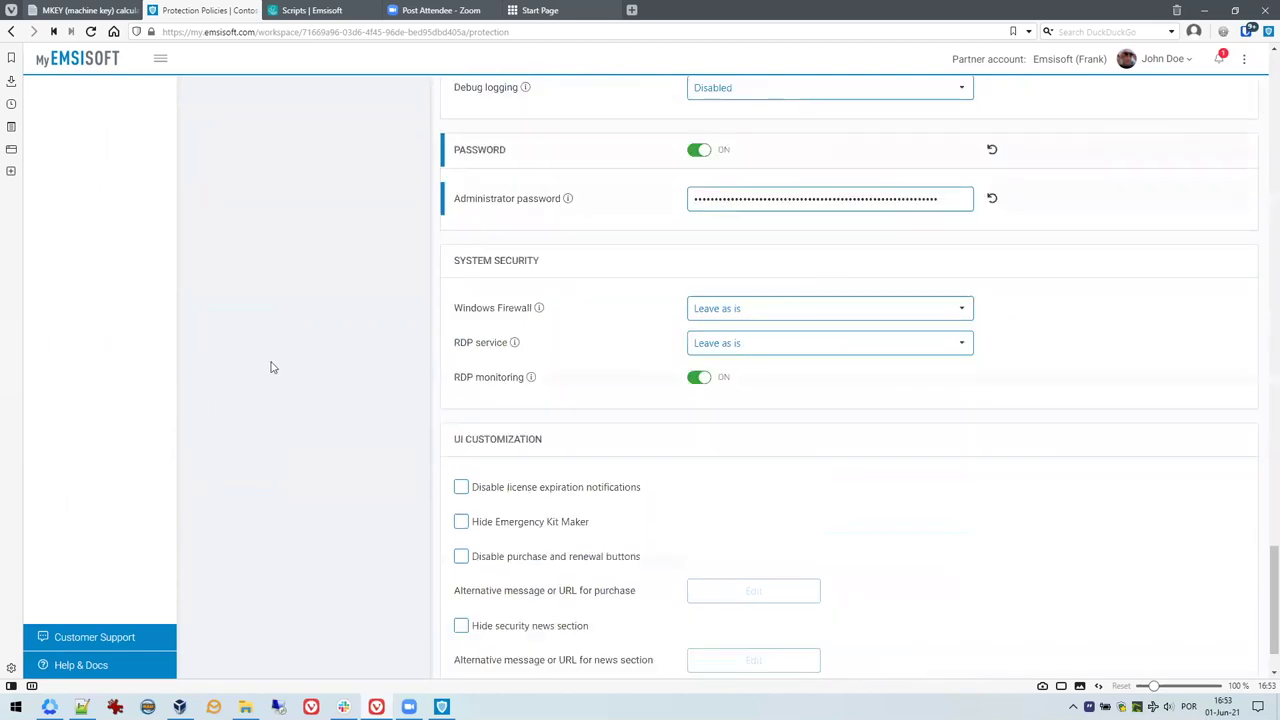
scroll(251, 343, up, 3)
scroll(180, 528, up, 15)
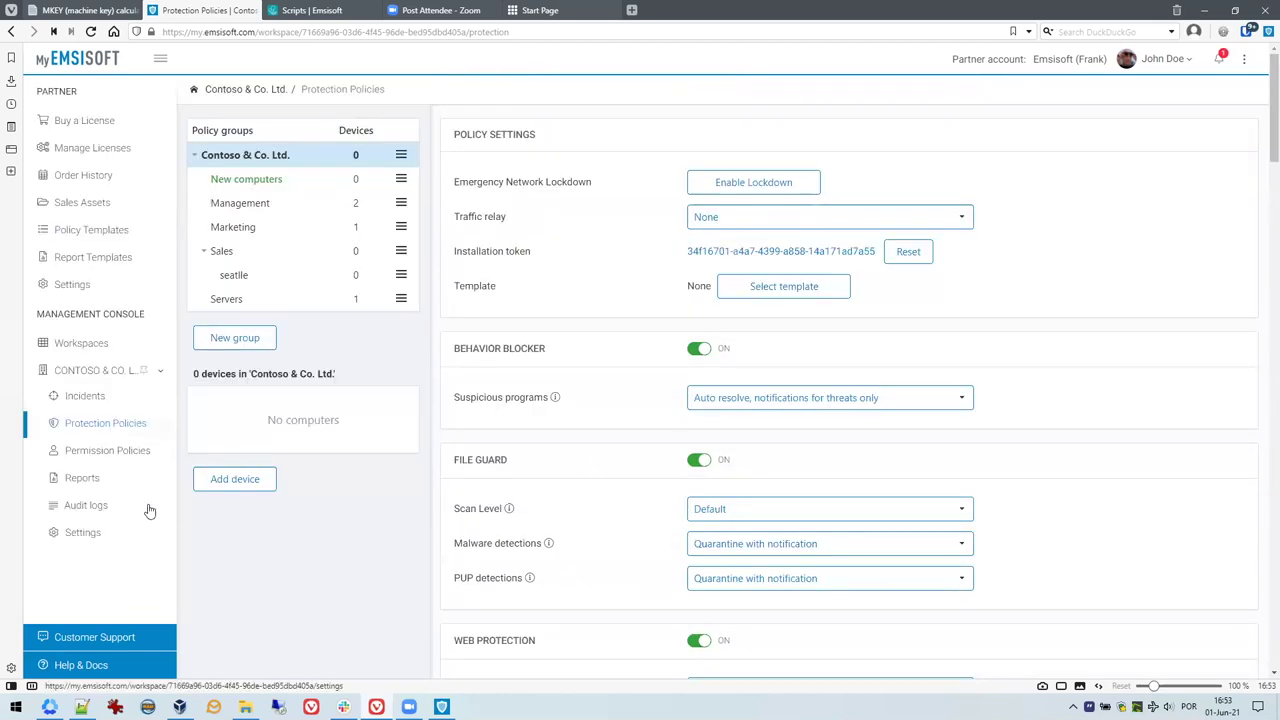
click(86, 505)
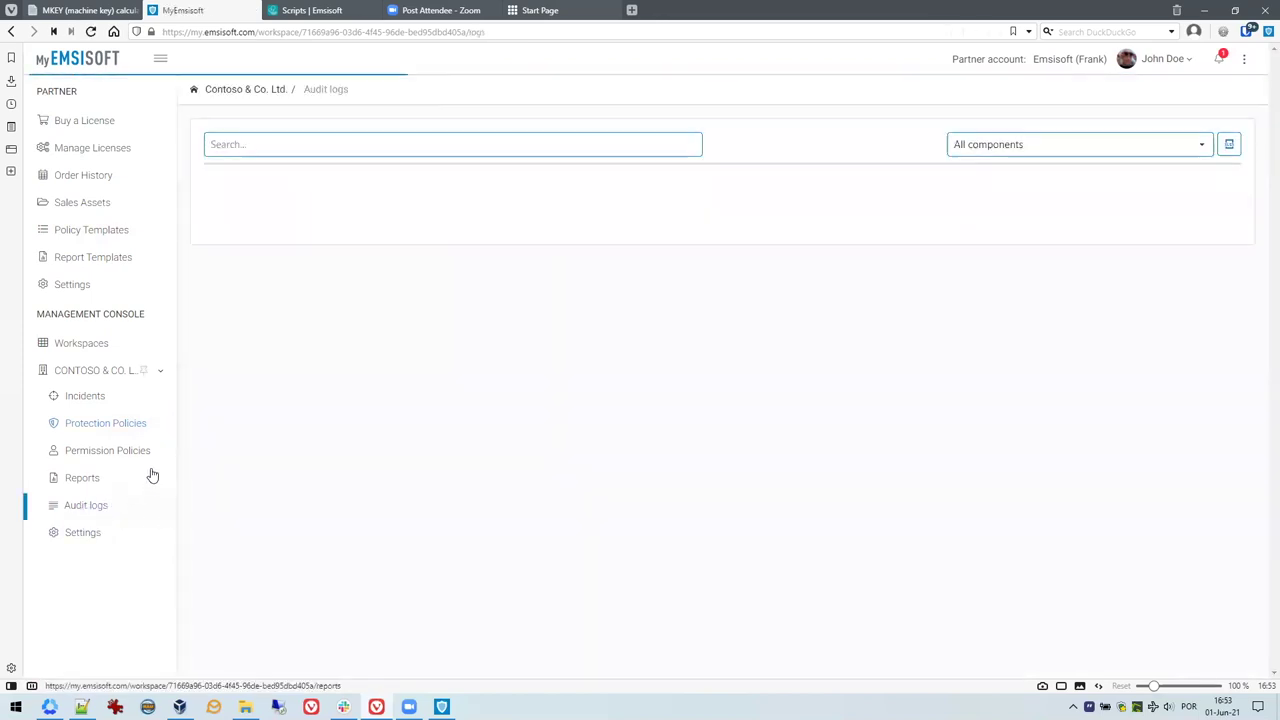
click(78, 395)
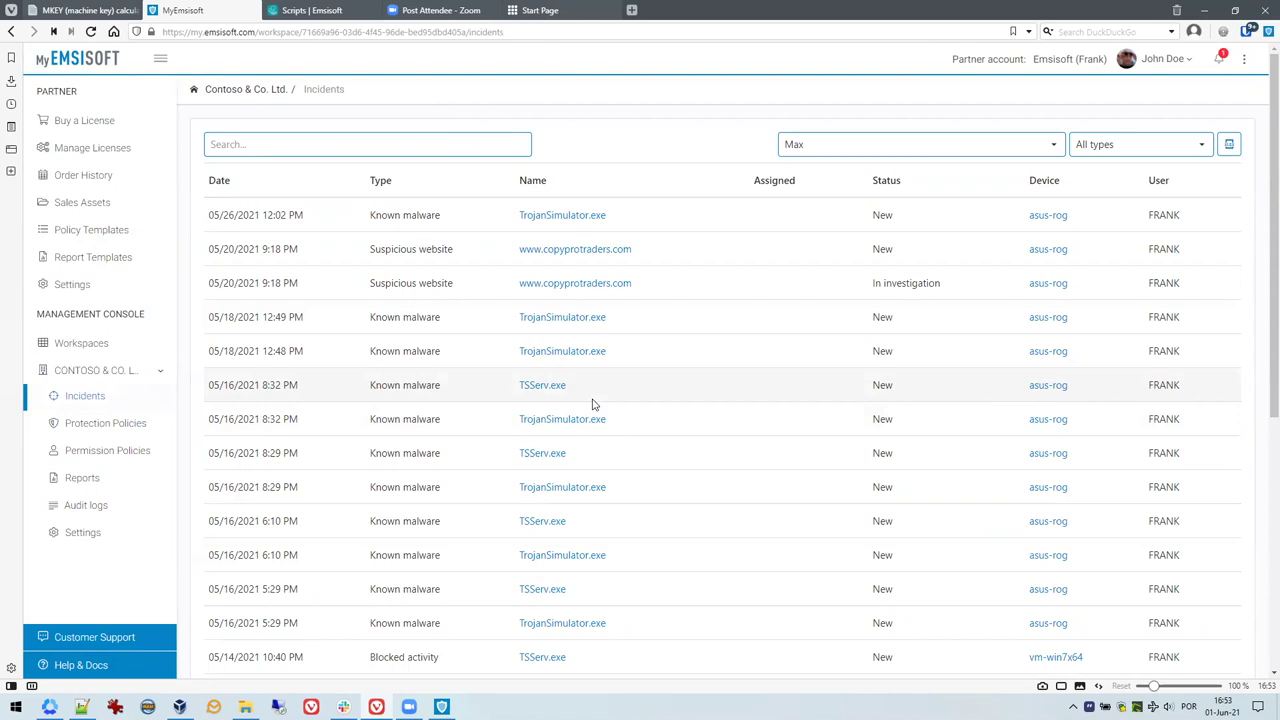
click(257, 289)
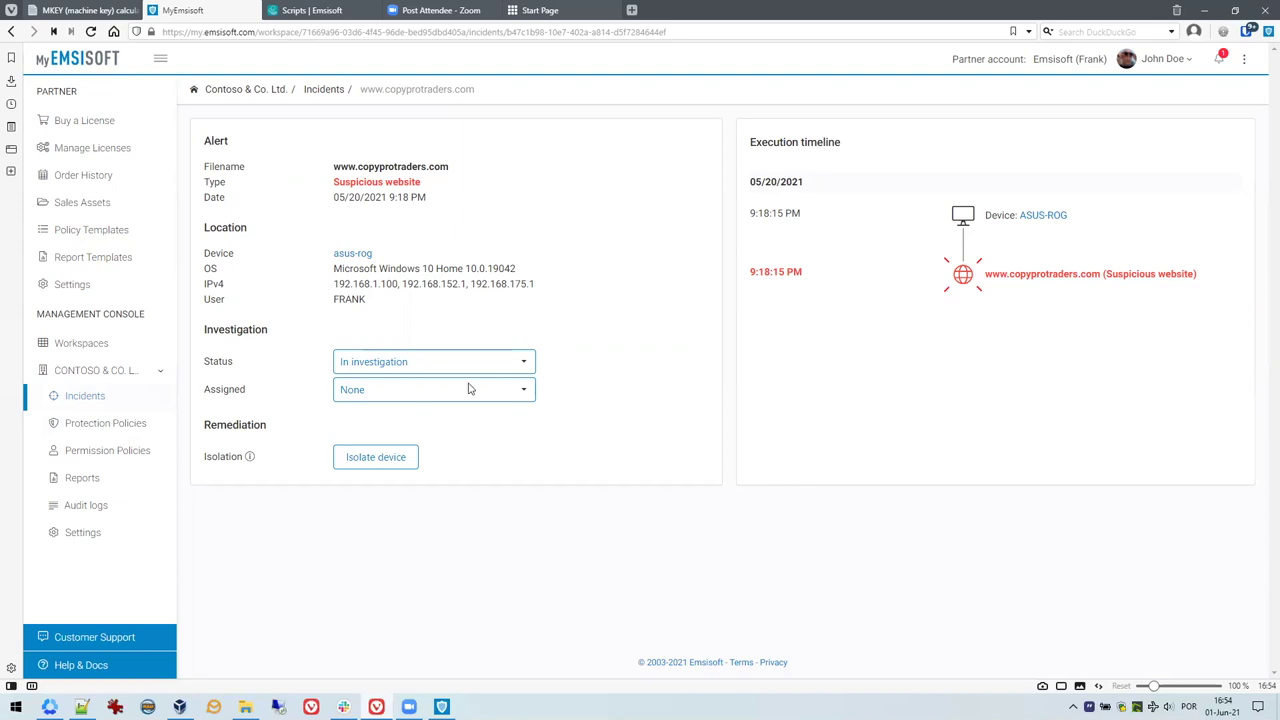
click(388, 365)
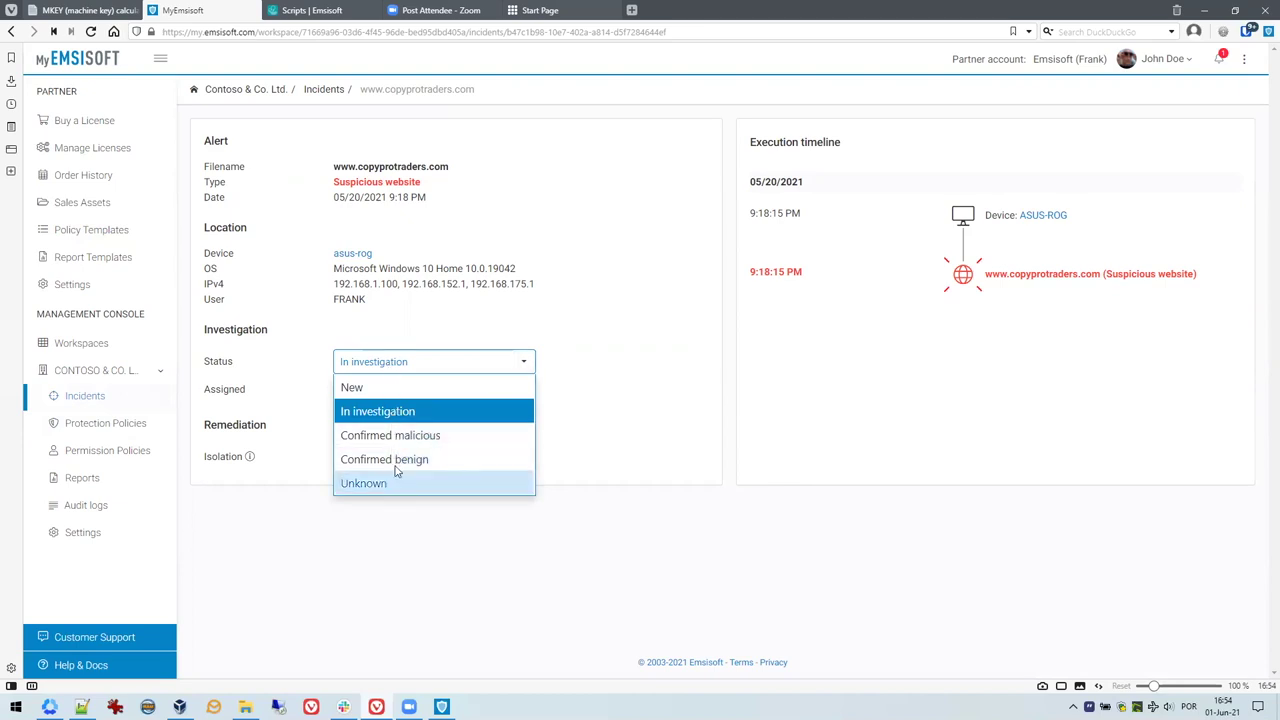
click(620, 375)
click(385, 391)
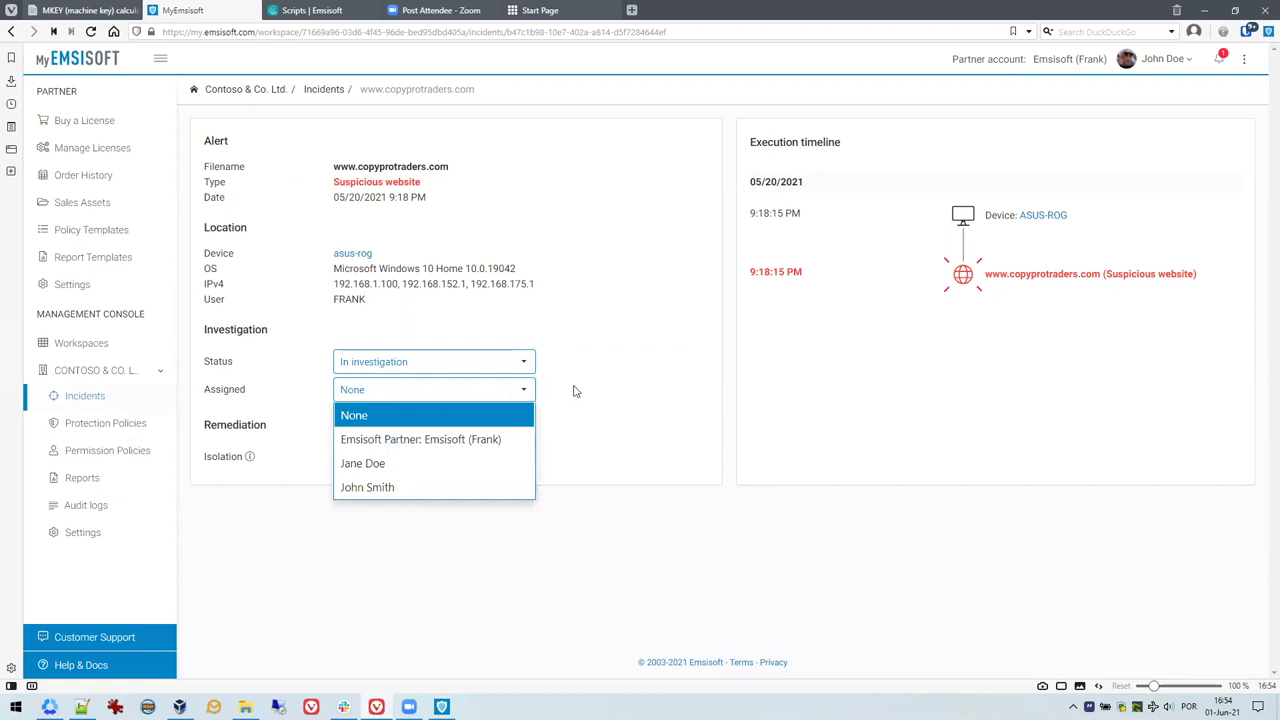
click(440, 578)
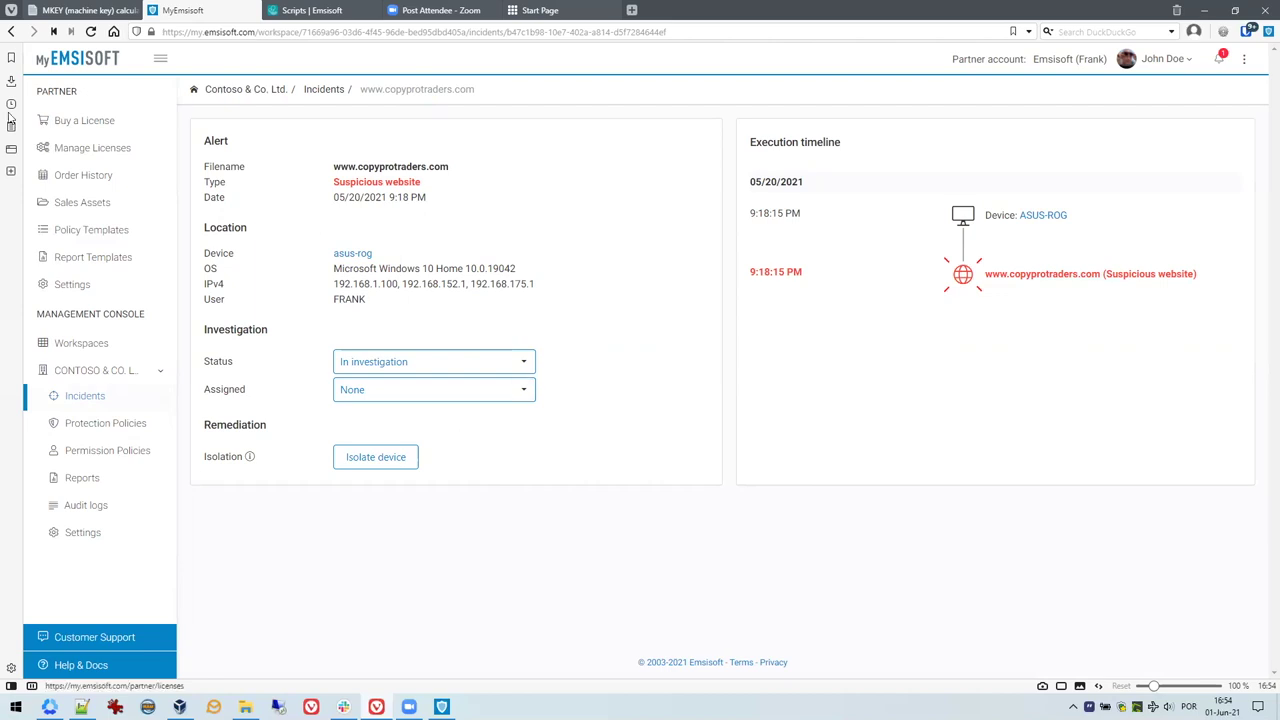
Return to the incident list and examine the details of the TrojanSimulator.exe incident from 05/26/2021
click(11, 31)
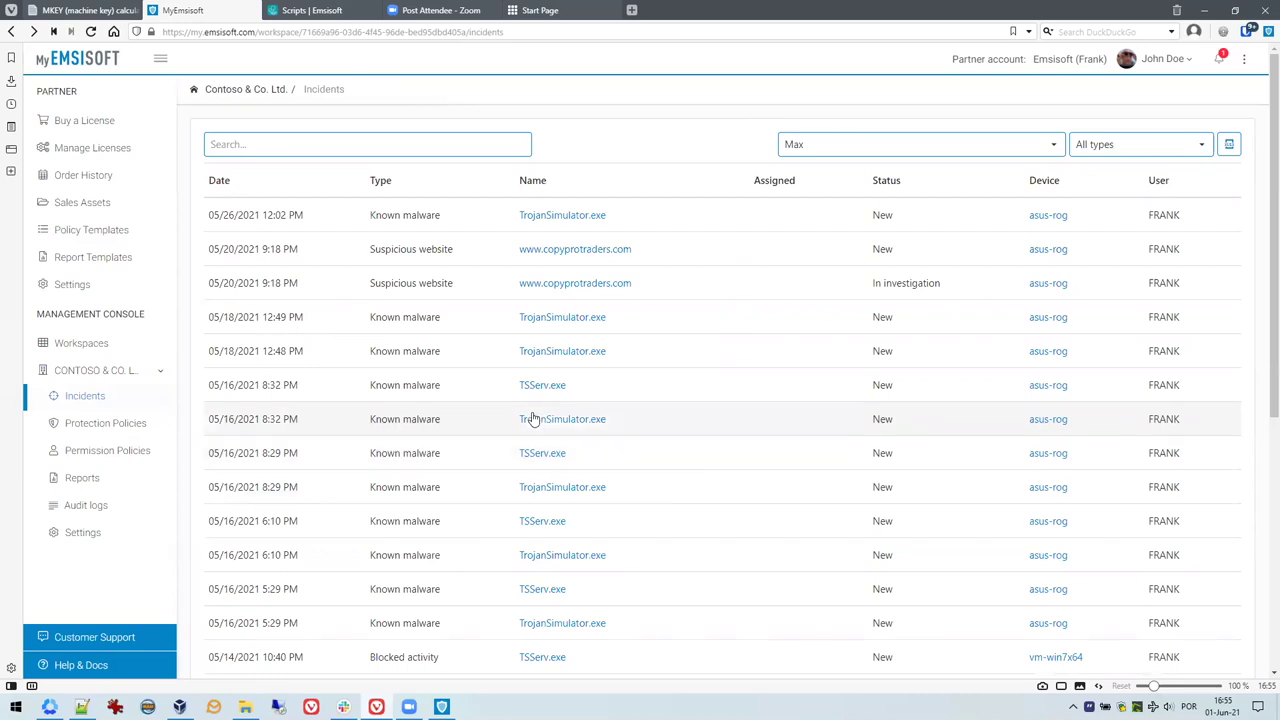
click(583, 325)
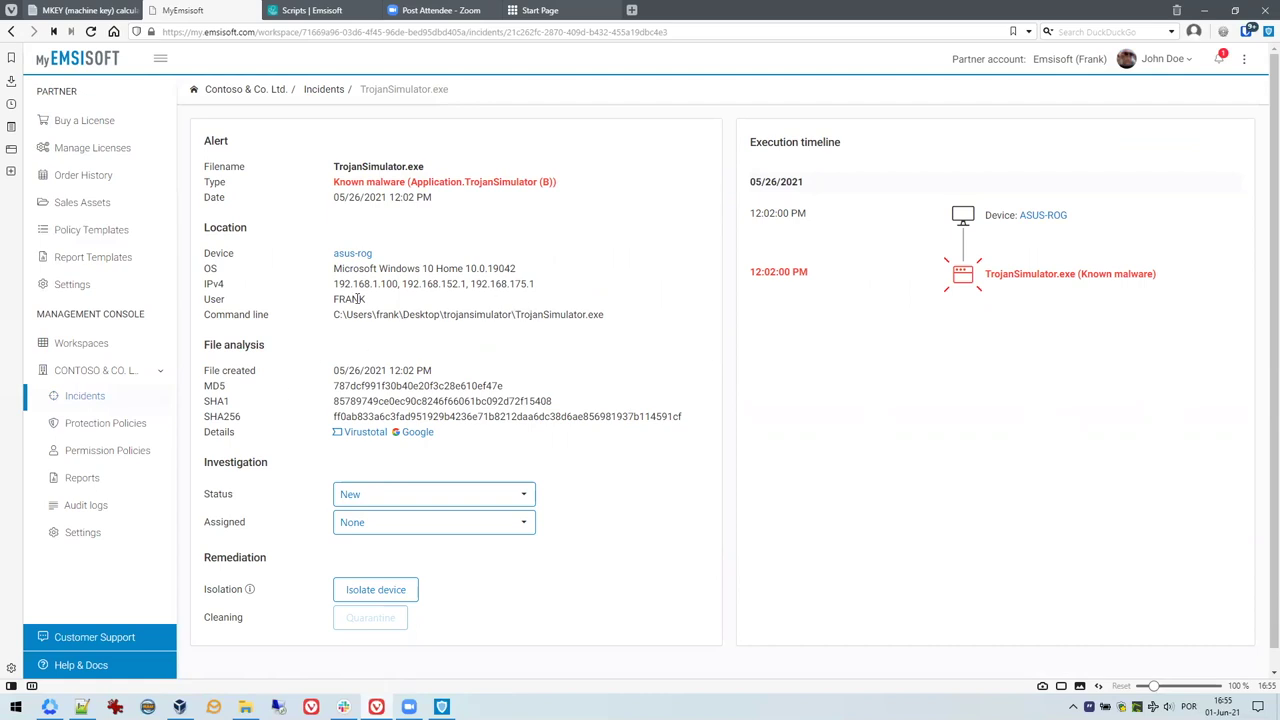
scroll(598, 531, down, 1)
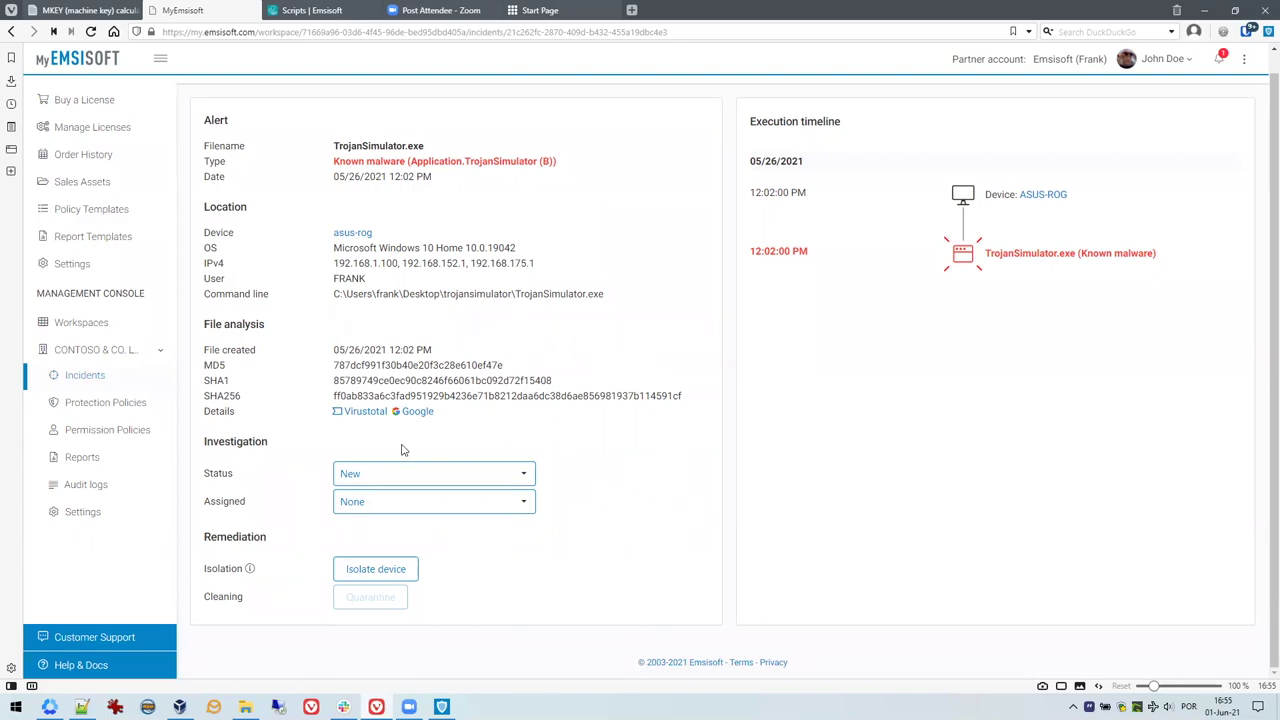
Open the Contoso monthly report from the workspace's reports and put it into edit mode
click(86, 464)
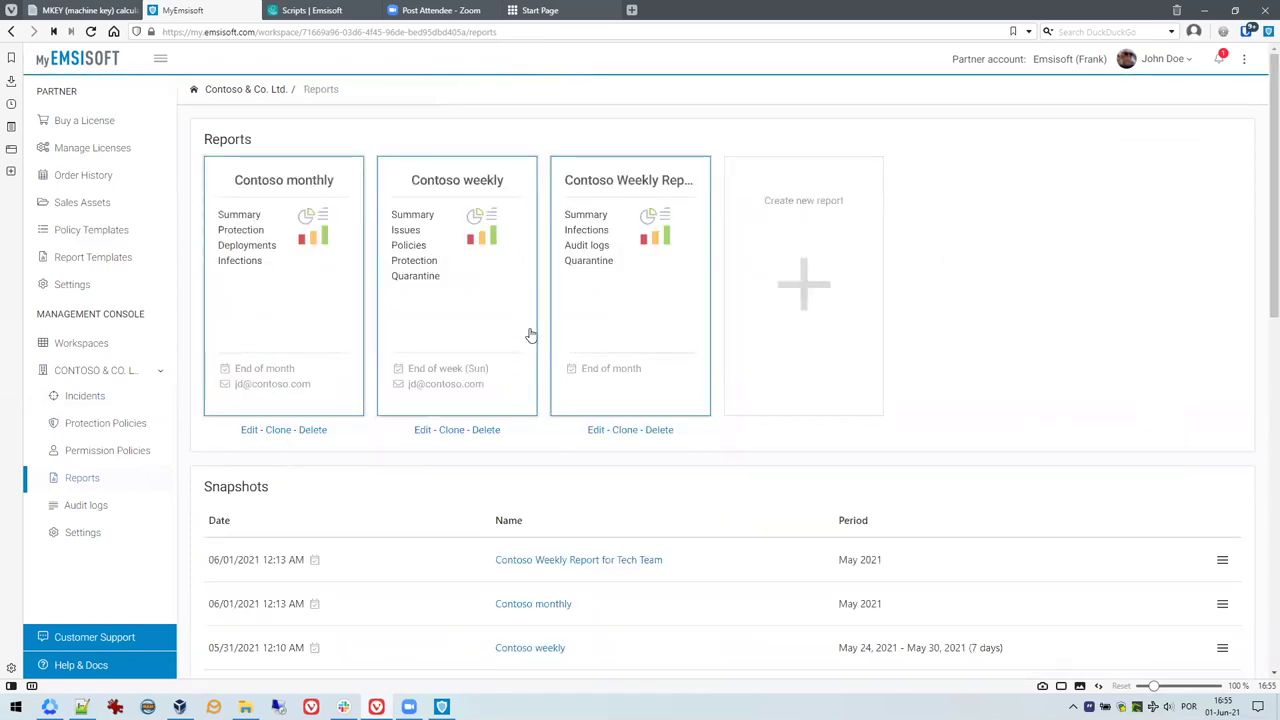
click(265, 255)
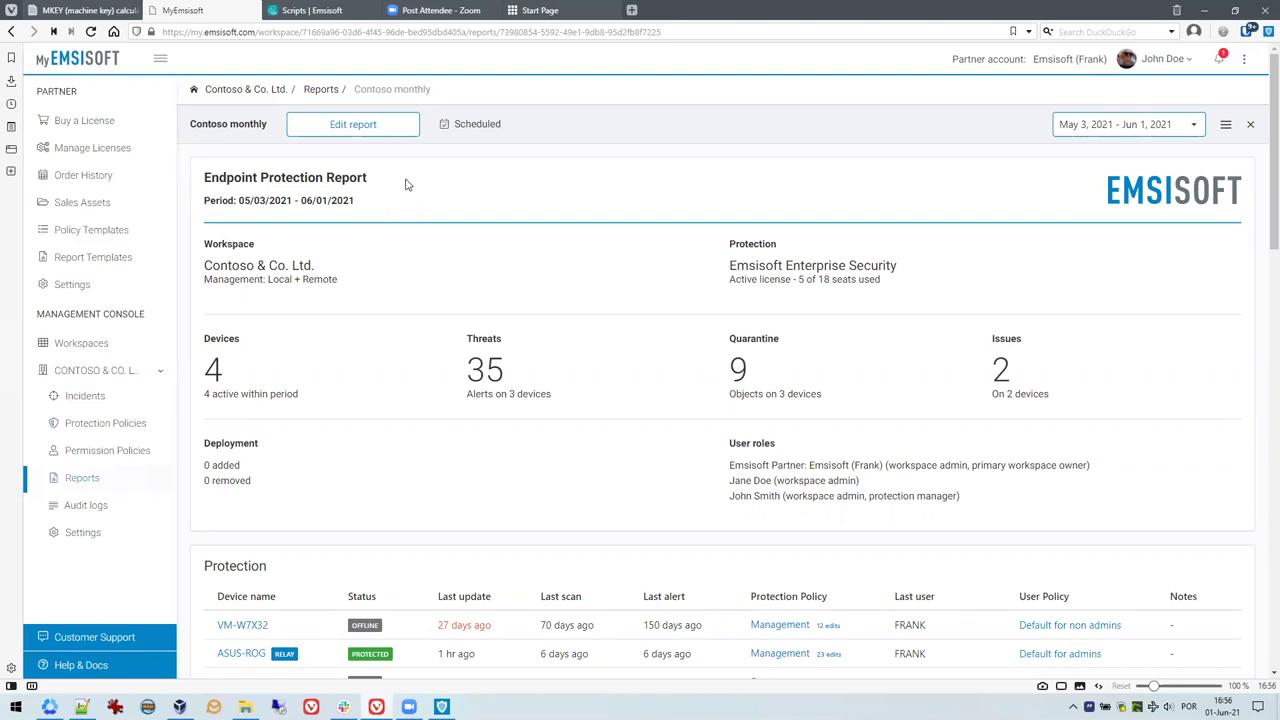
click(397, 128)
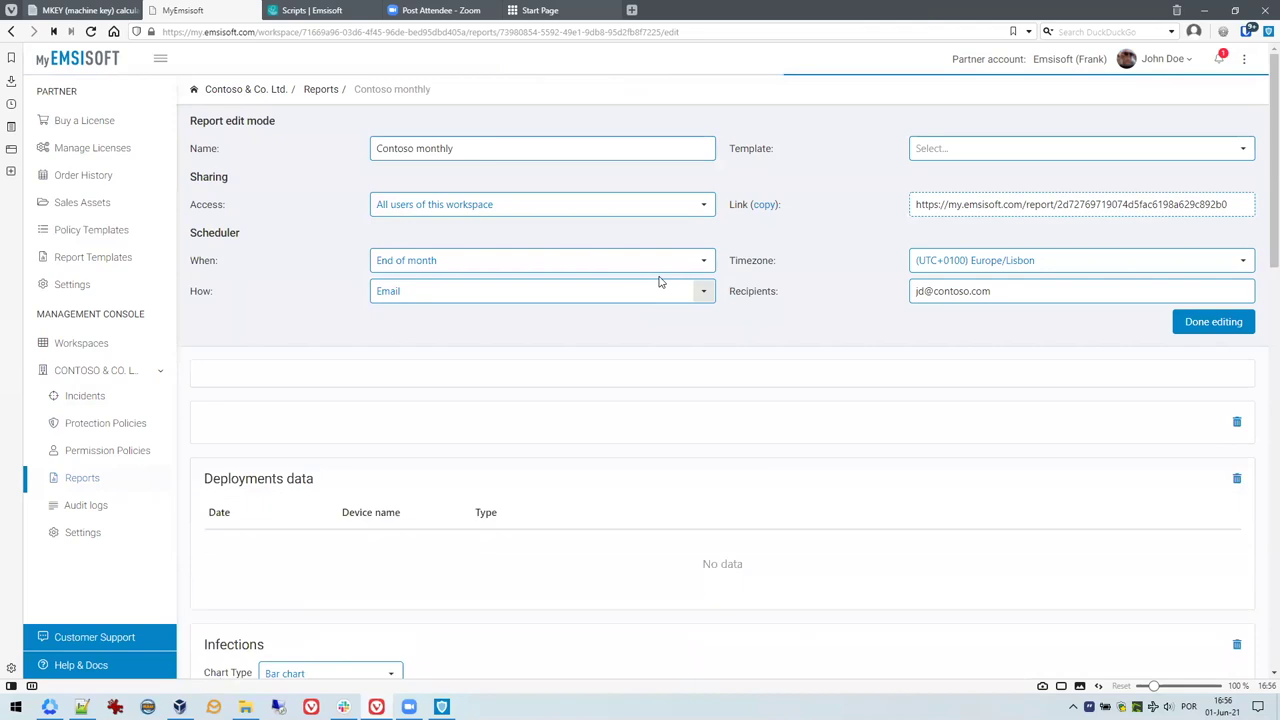
Inspect the report's scheduling frequency, delivery method and template options without changing them
click(428, 263)
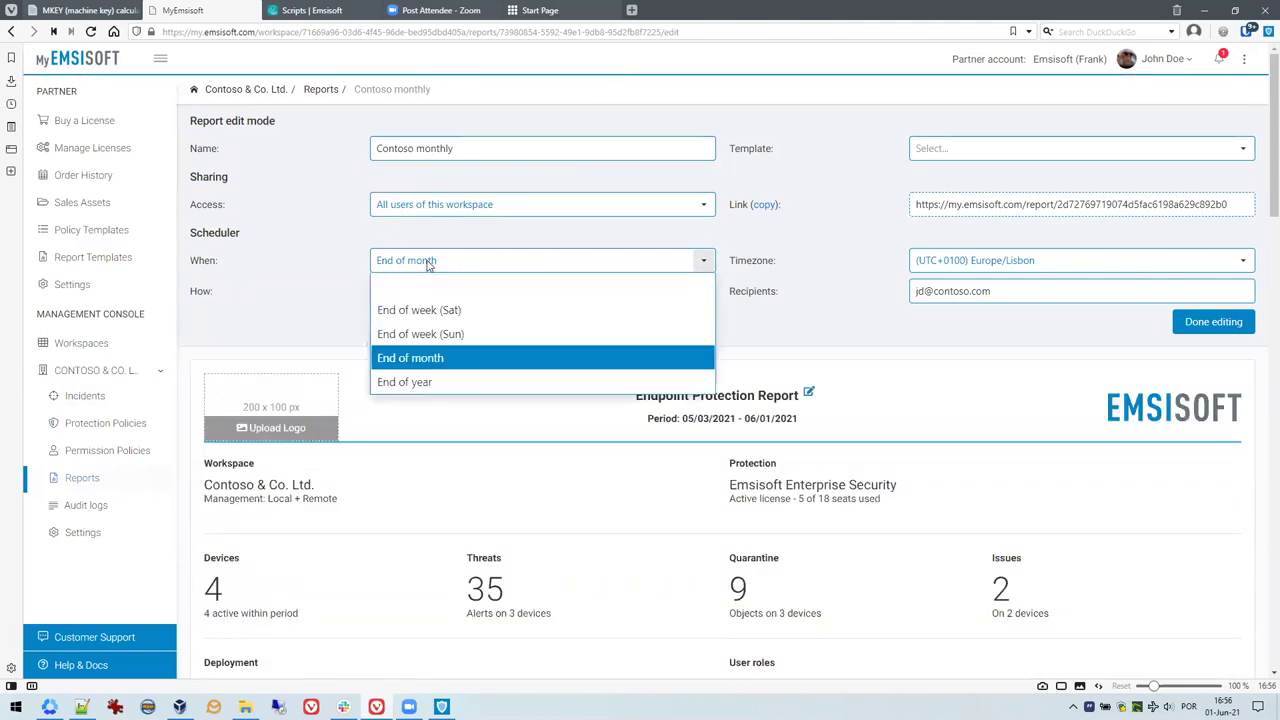
click(428, 262)
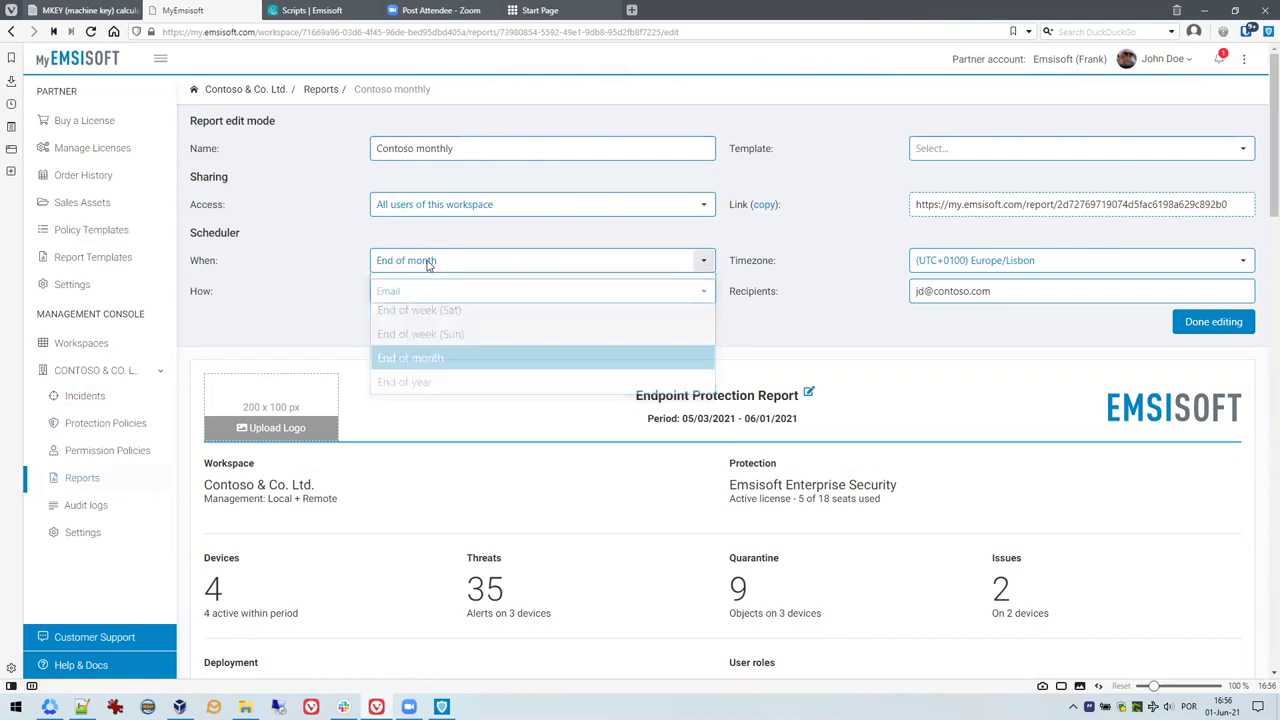
click(424, 295)
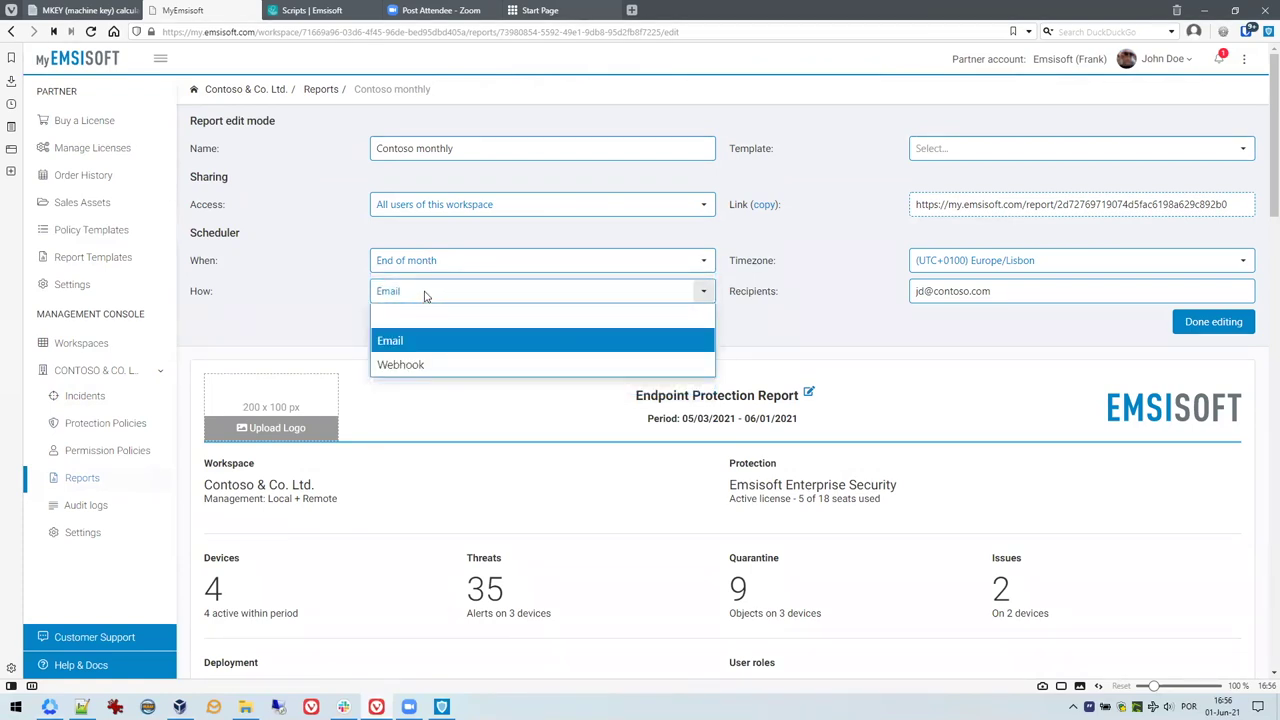
click(428, 295)
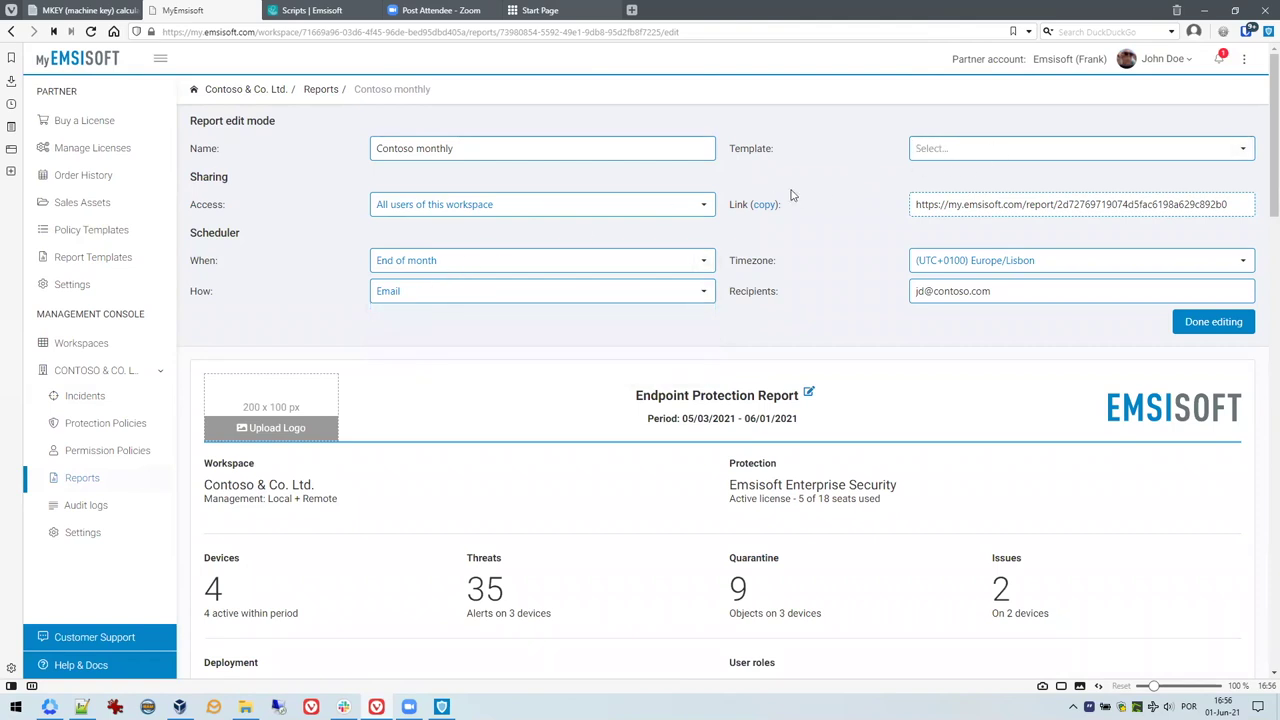
click(937, 150)
click(930, 149)
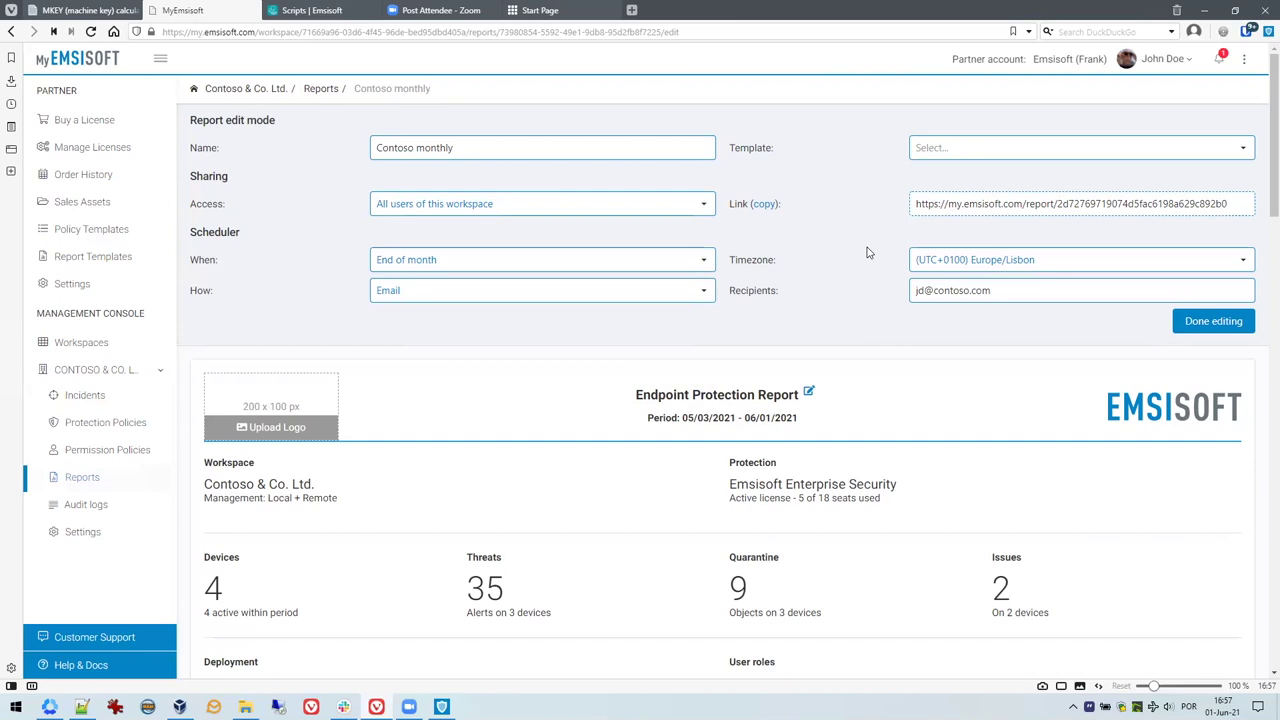
Examine the report's summary, Protection, Deployments data and Infections sections down to the choices for adding a report section
scroll(870, 250, down, 1)
scroll(868, 253, down, 1)
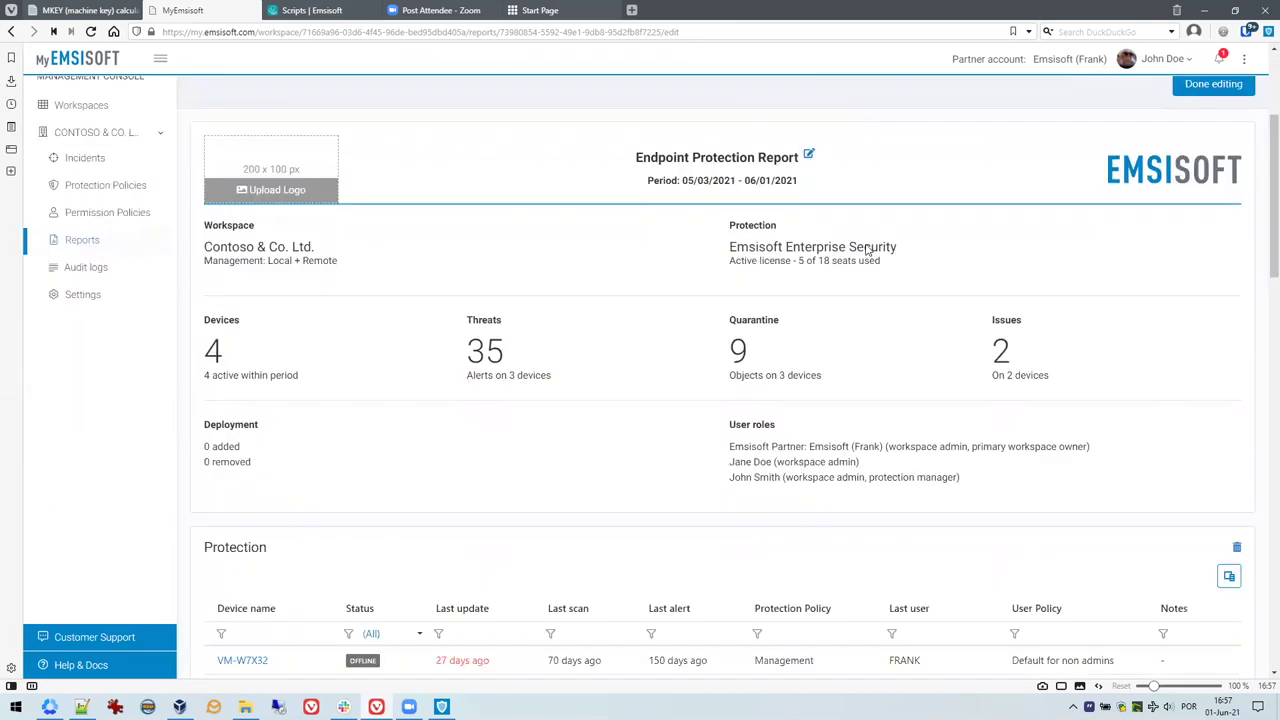
scroll(868, 252, down, 1)
scroll(868, 252, up, 1)
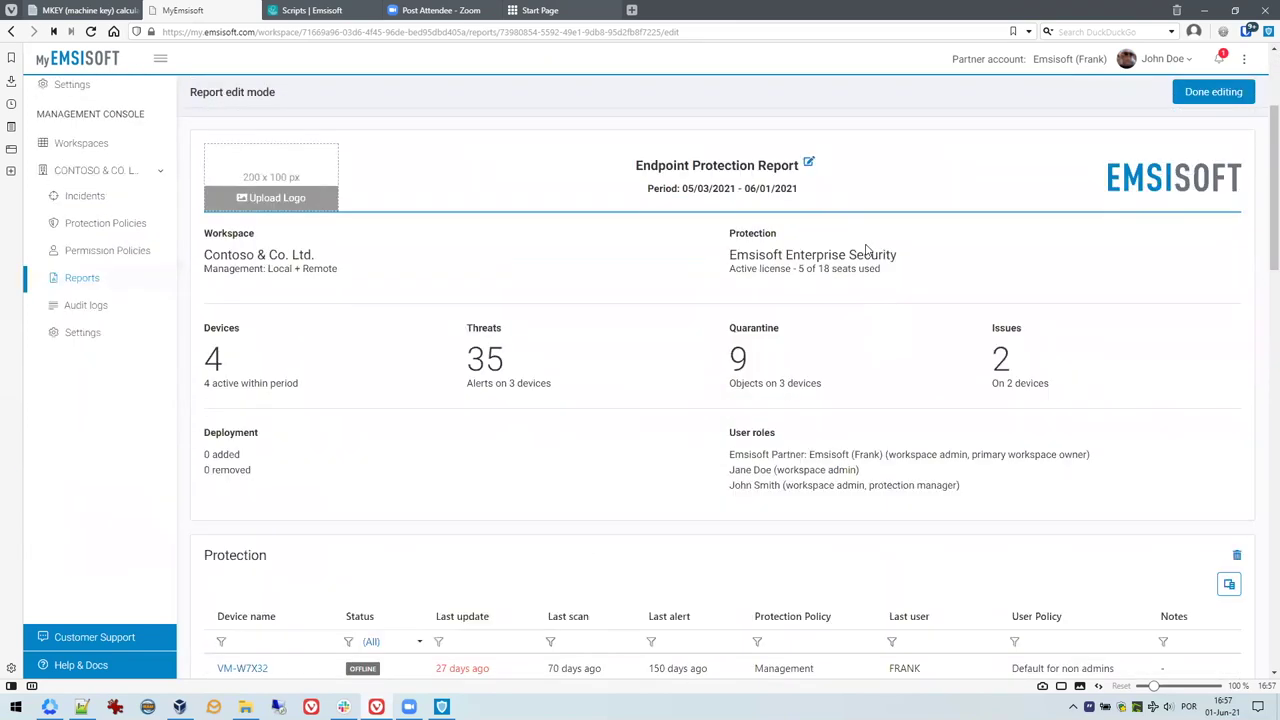
scroll(850, 268, down, 1)
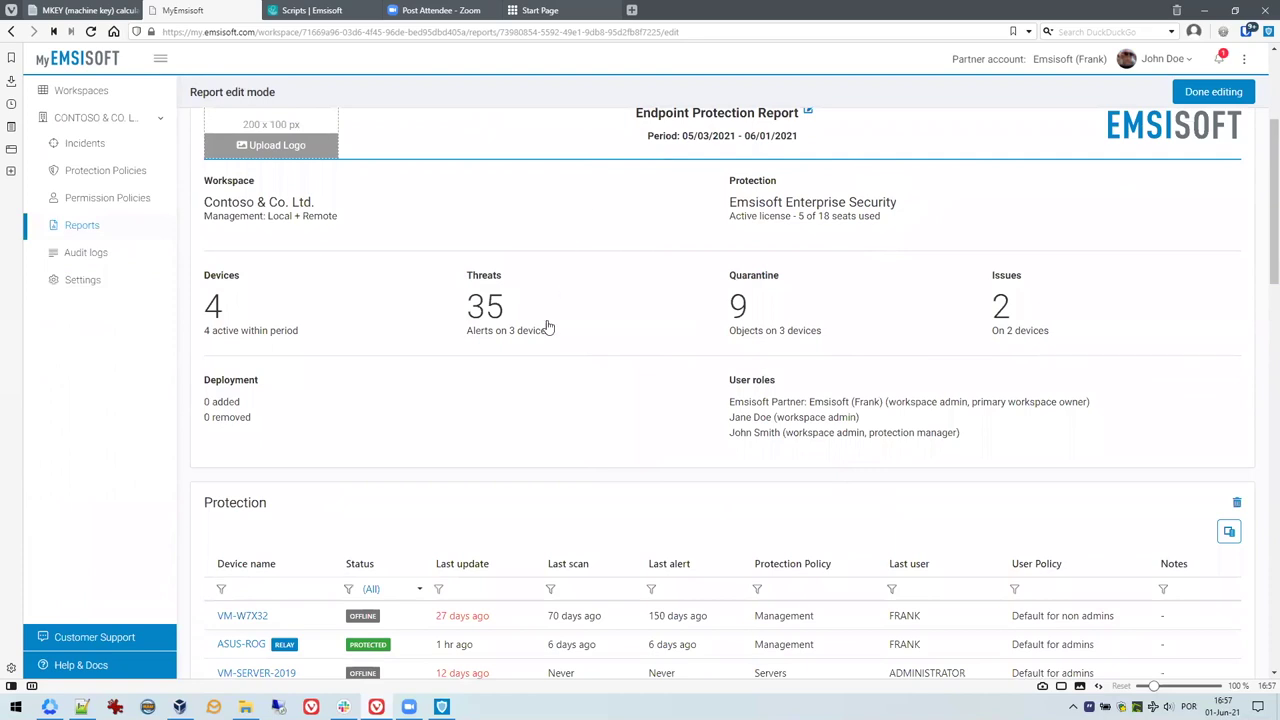
scroll(527, 335, down, 5)
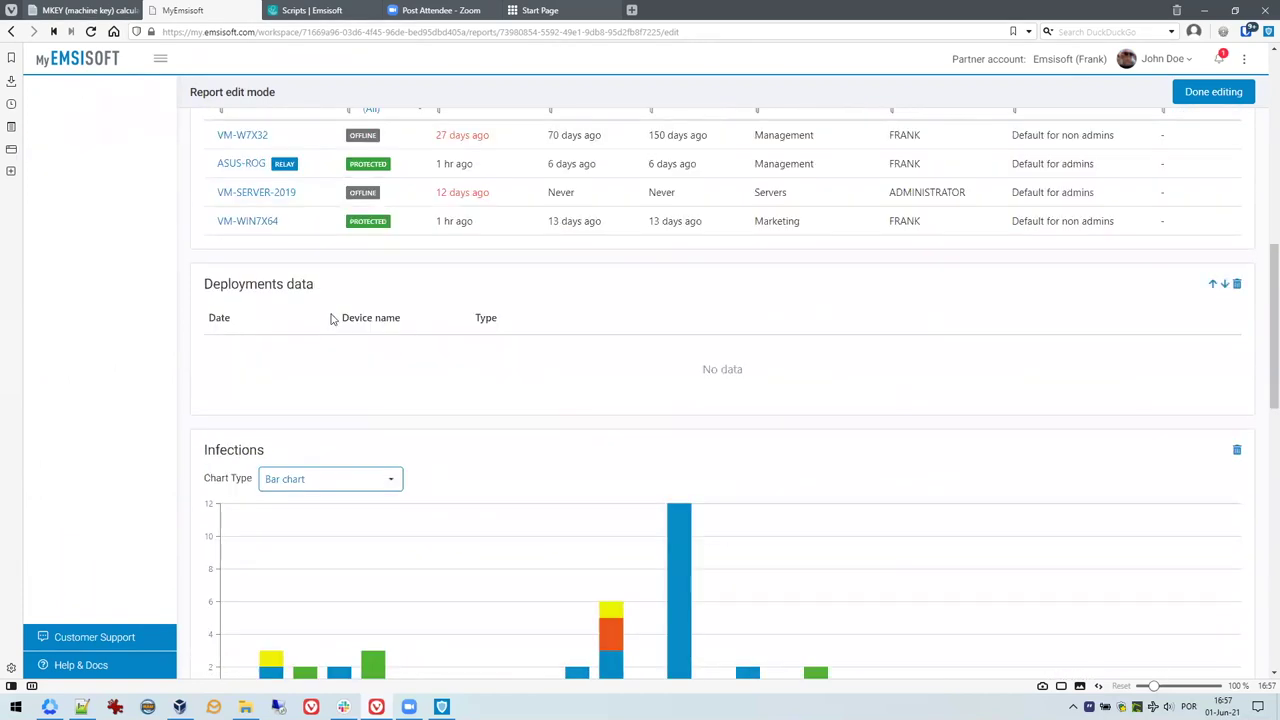
scroll(1024, 360, down, 2)
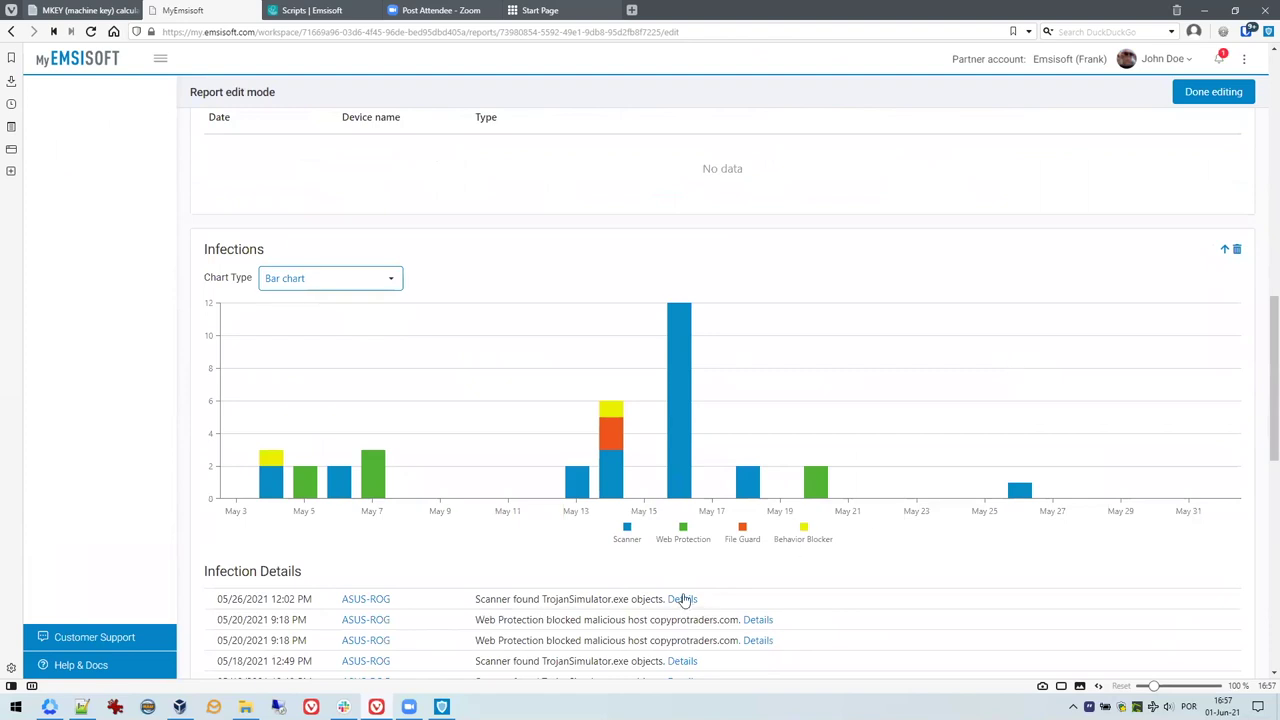
scroll(895, 412, down, 5)
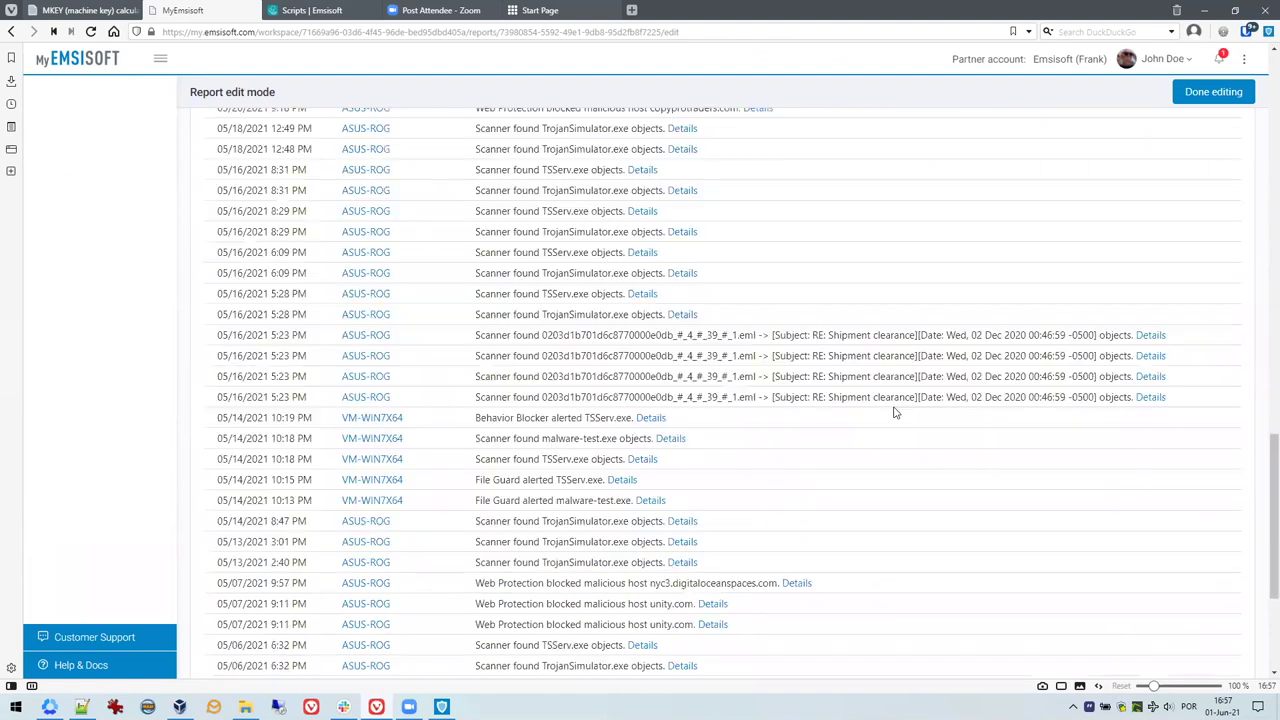
scroll(895, 412, down, 3)
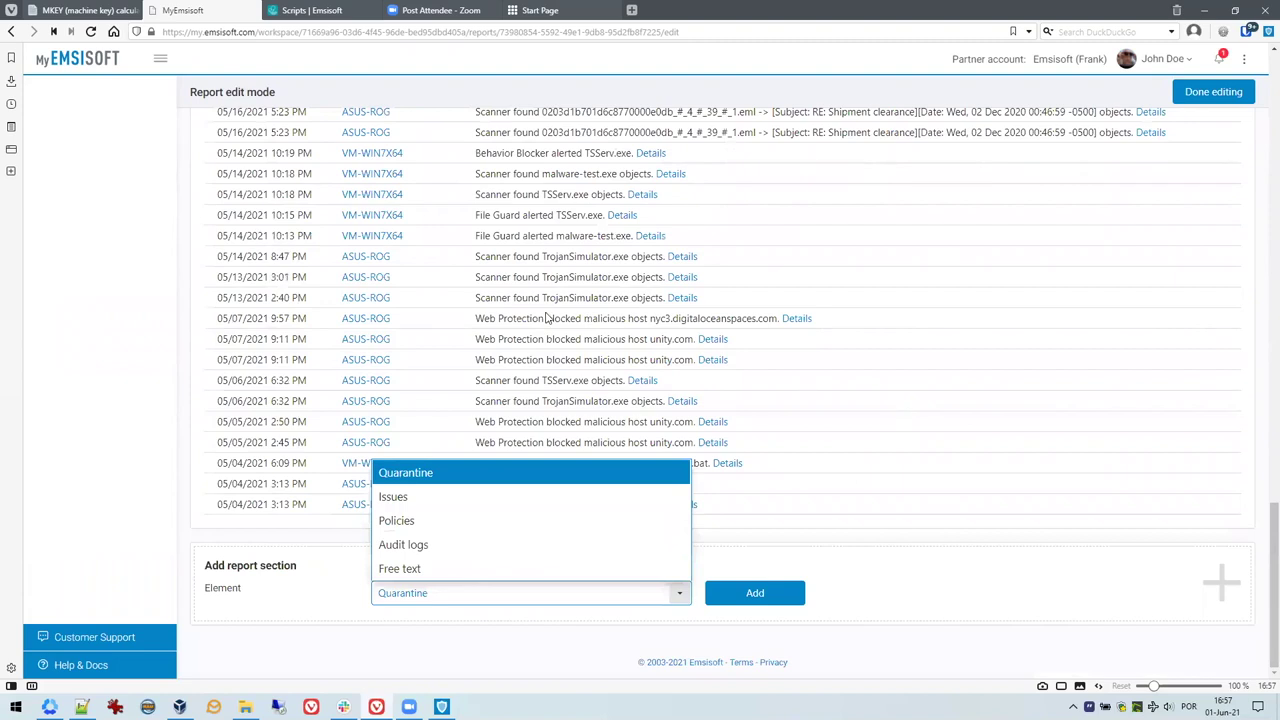
Remove the Deployments data section from the Contoso monthly report, finish editing and return to the reports overview
scroll(547, 318, up, 2)
scroll(505, 476, up, 3)
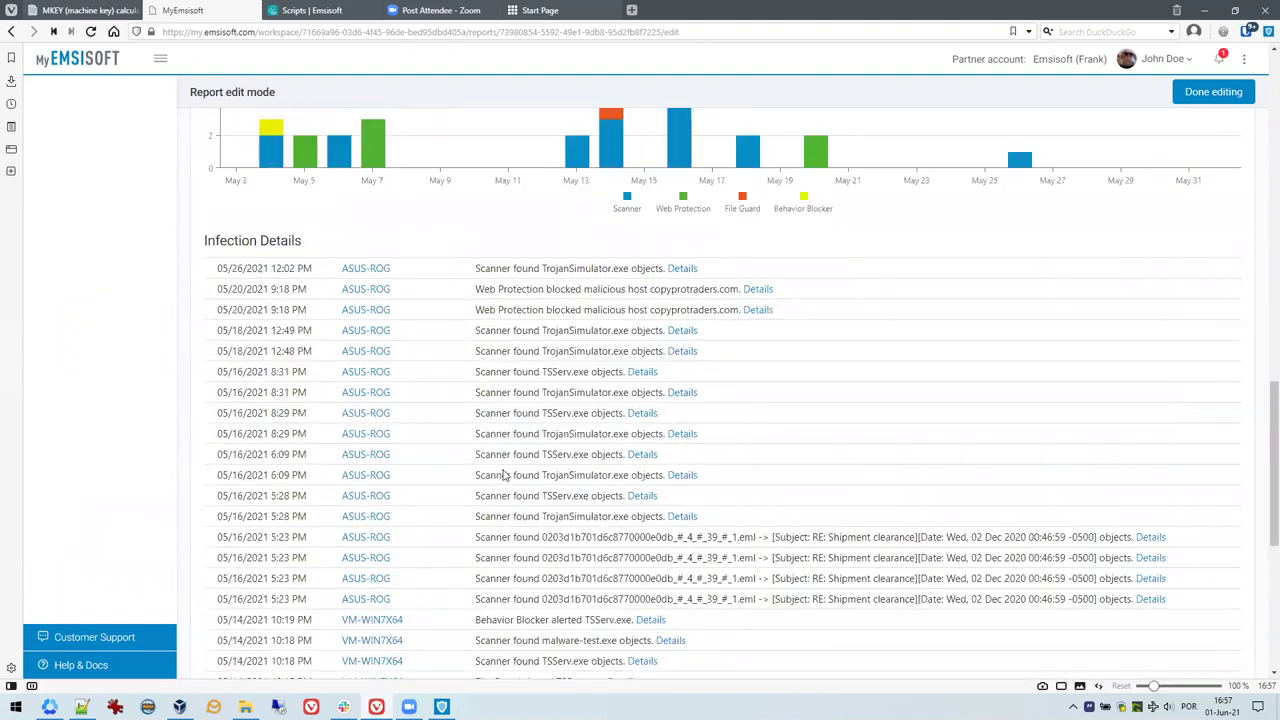
scroll(451, 300, up, 4)
scroll(1234, 292, up, 2)
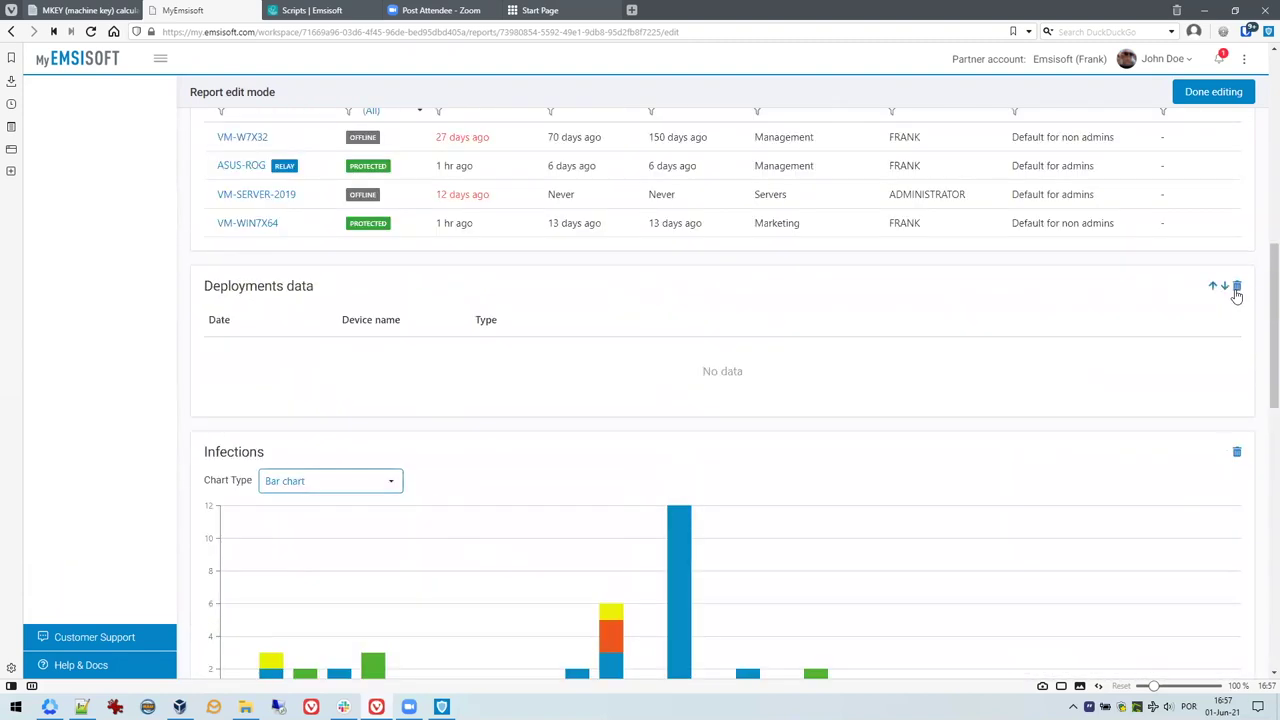
click(1236, 289)
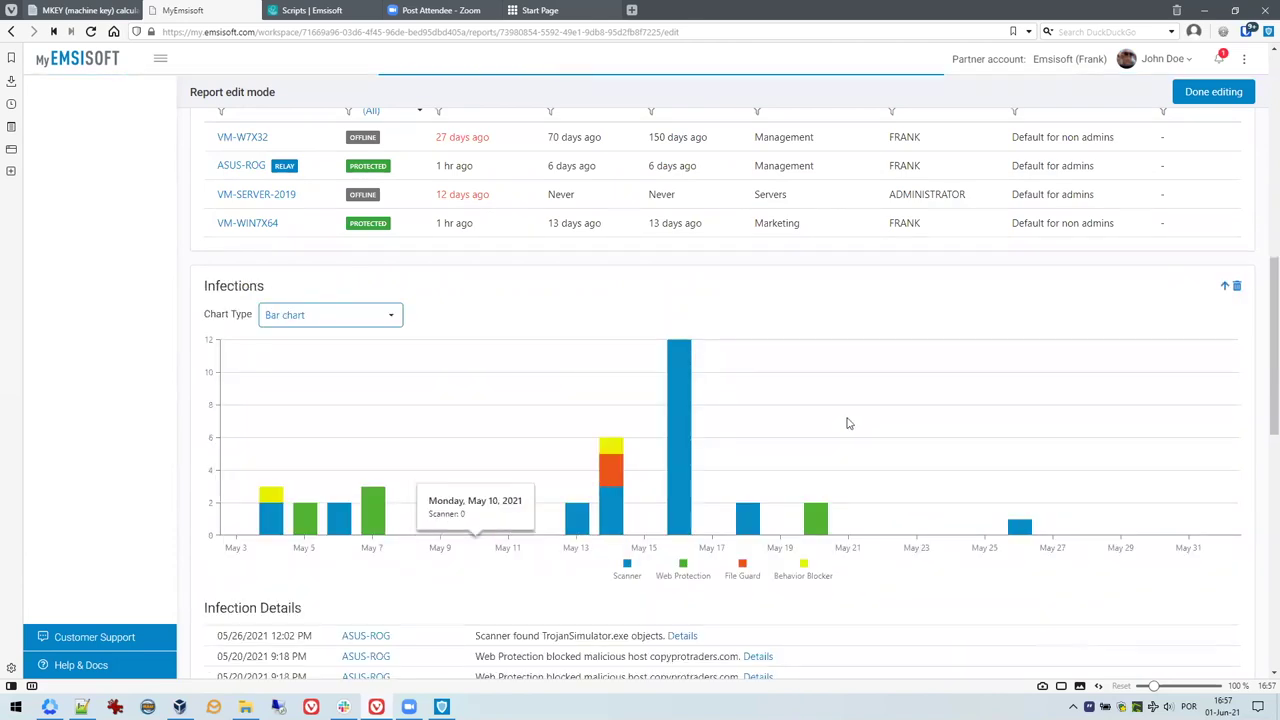
scroll(845, 428, up, 1)
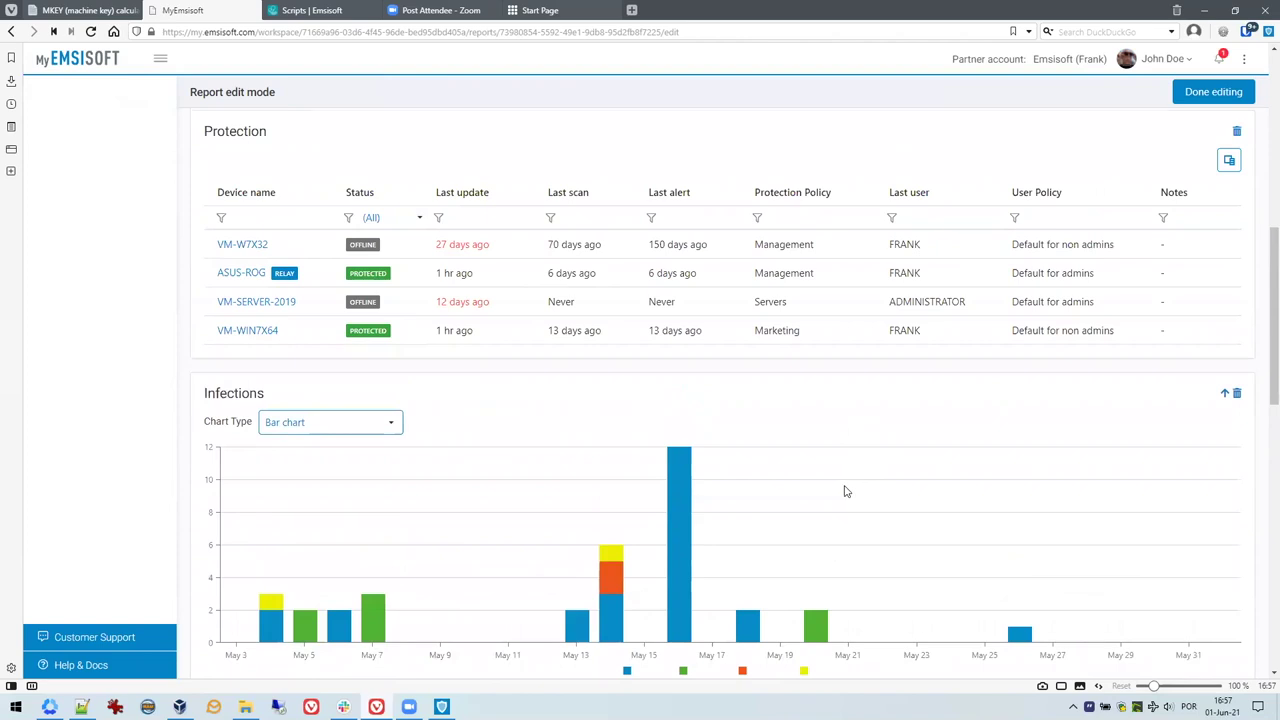
scroll(845, 491, up, 1)
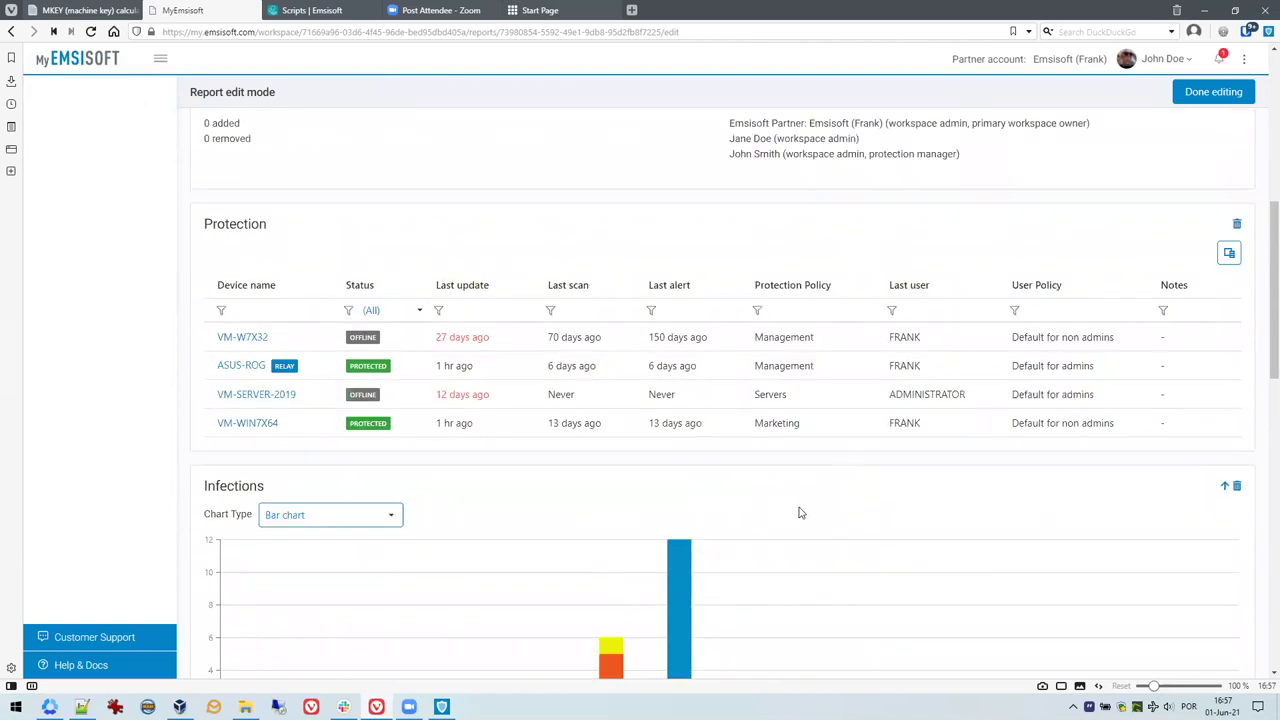
scroll(860, 428, up, 1)
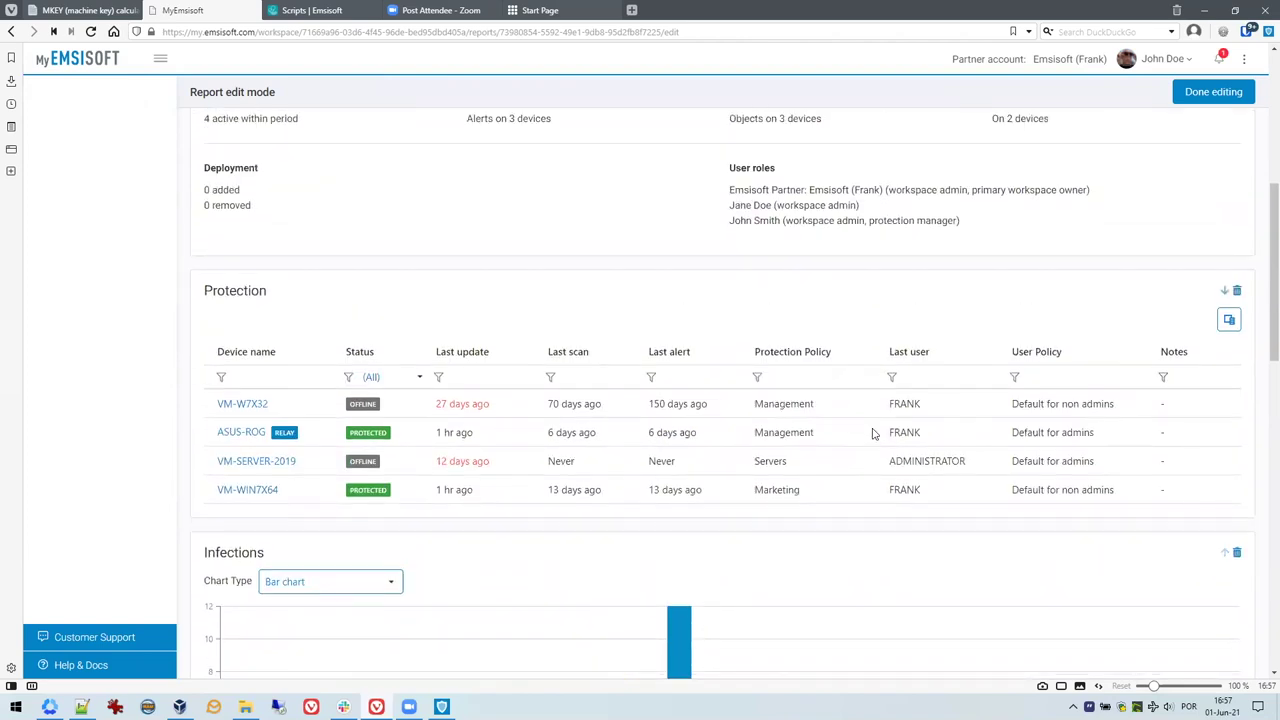
scroll(848, 422, up, 1)
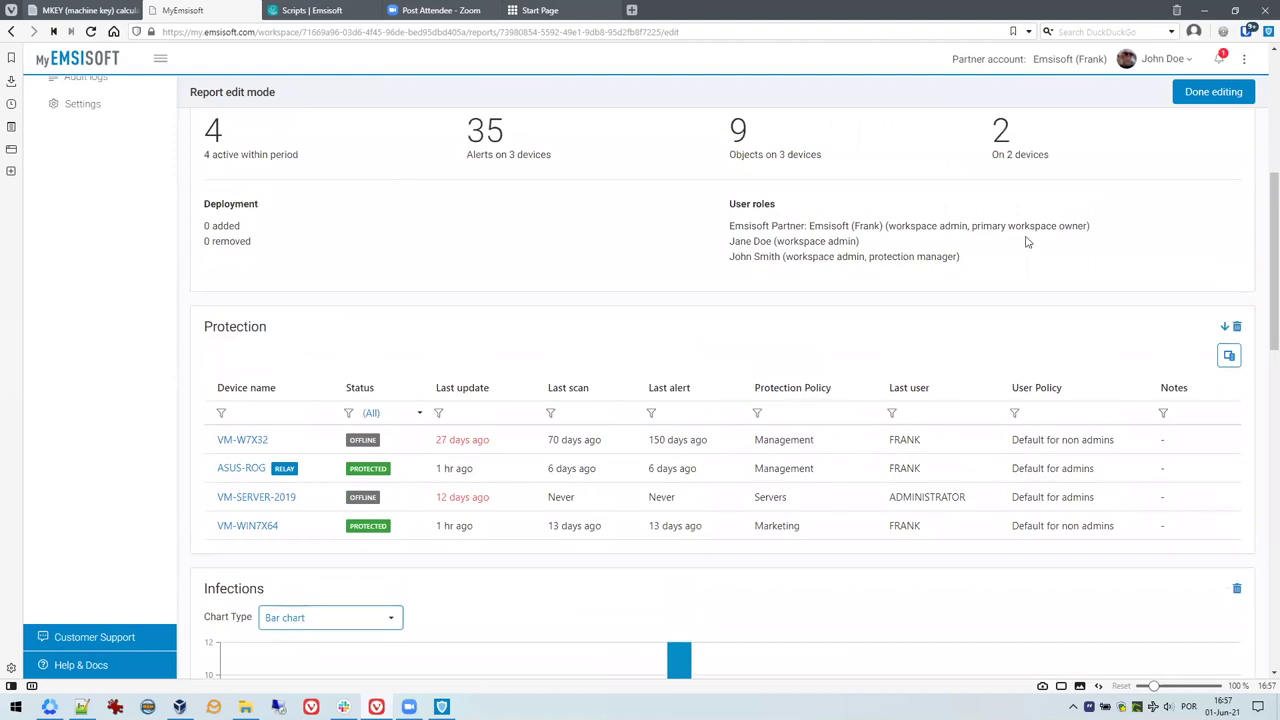
scroll(760, 296, up, 5)
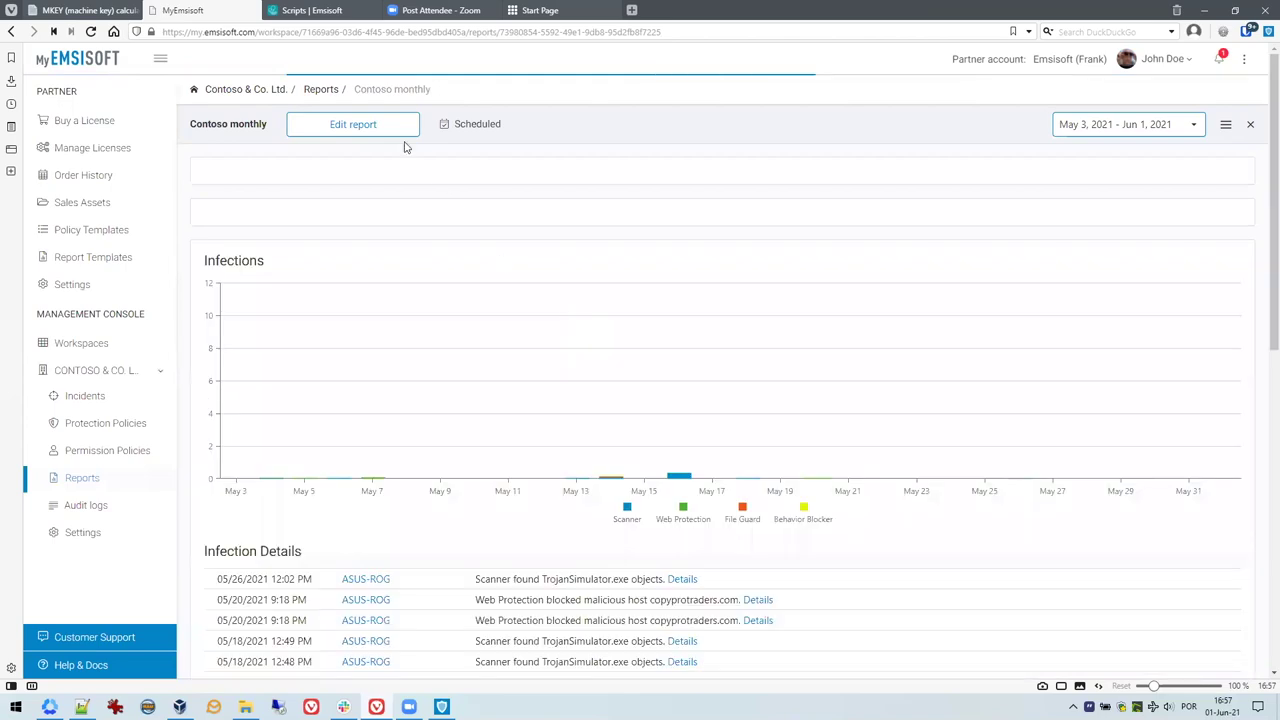
click(322, 90)
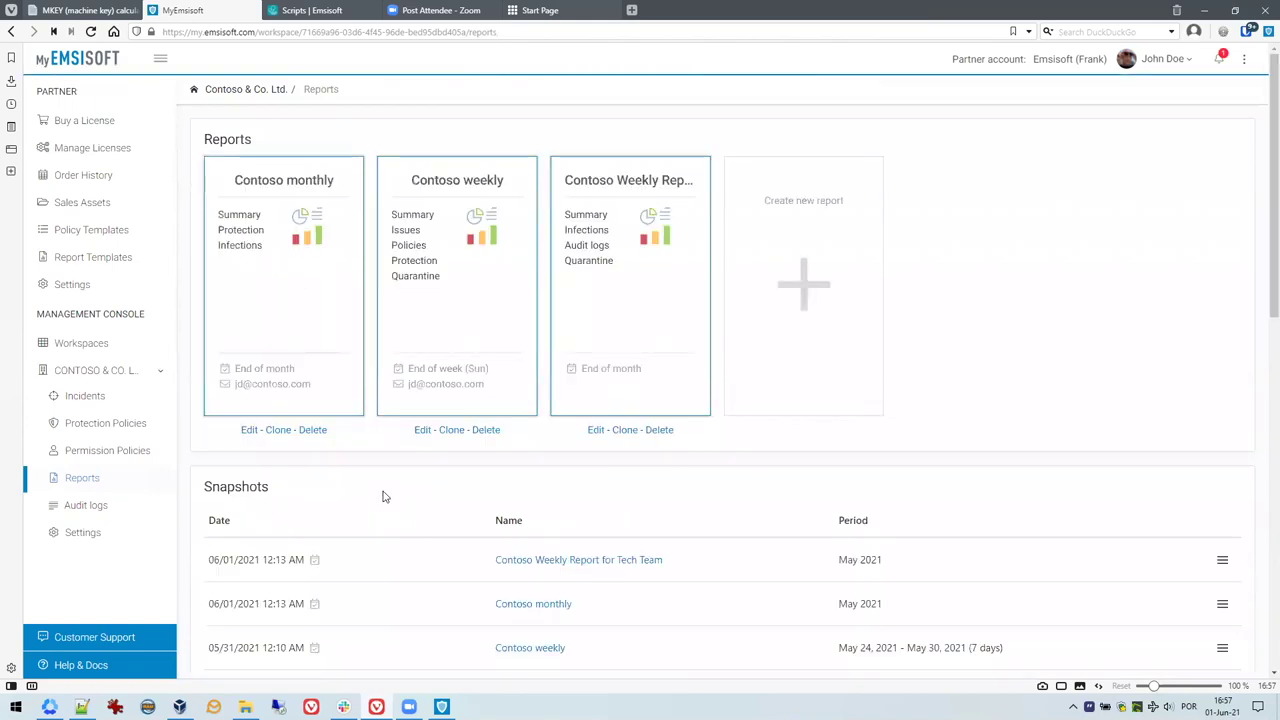
Examine the Contoso monthly snapshot for May 2021, and return to the reports overview to review the list of snapshots
scroll(434, 475, down, 3)
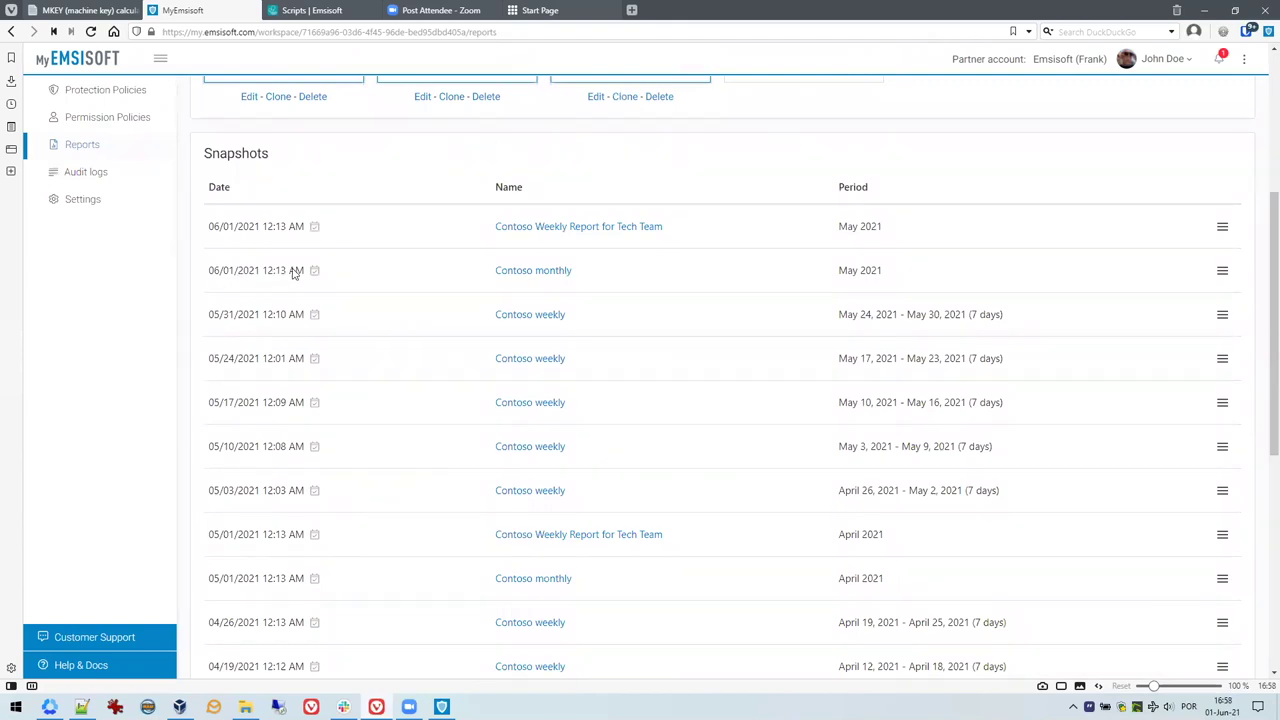
click(552, 278)
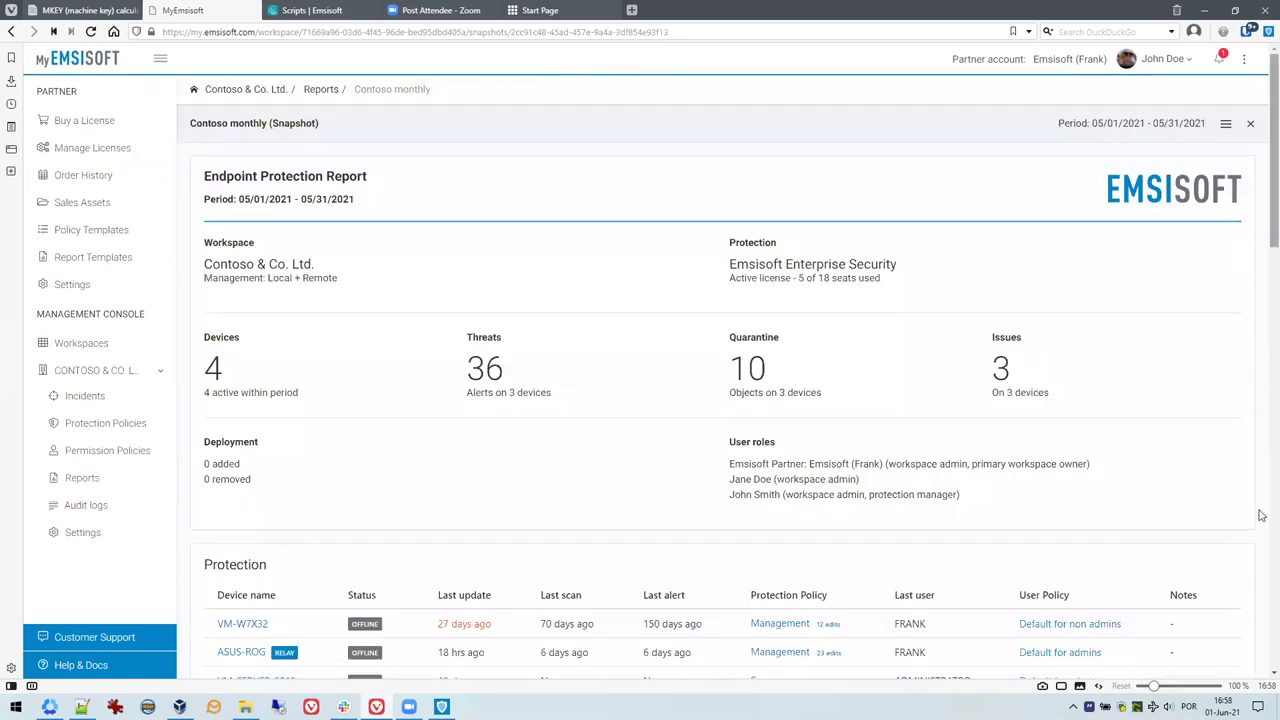
scroll(1261, 590, down, 5)
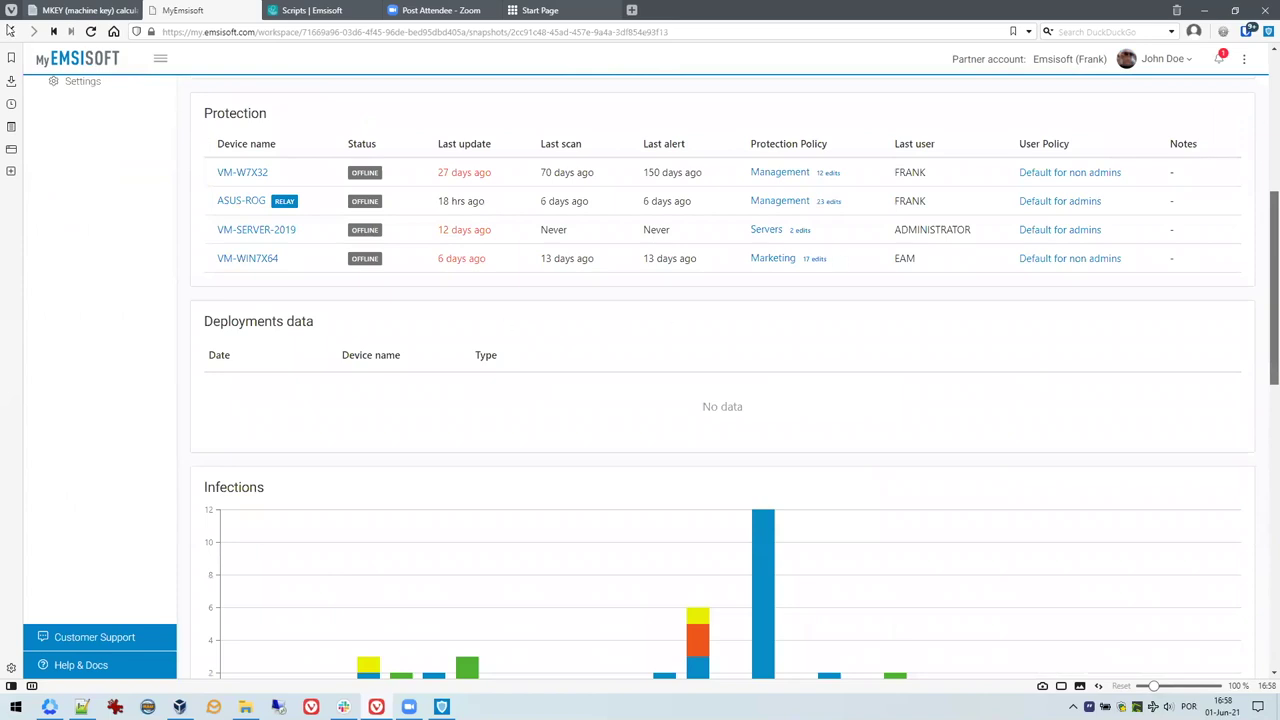
scroll(915, 247, down, 10)
key(alt+Left)
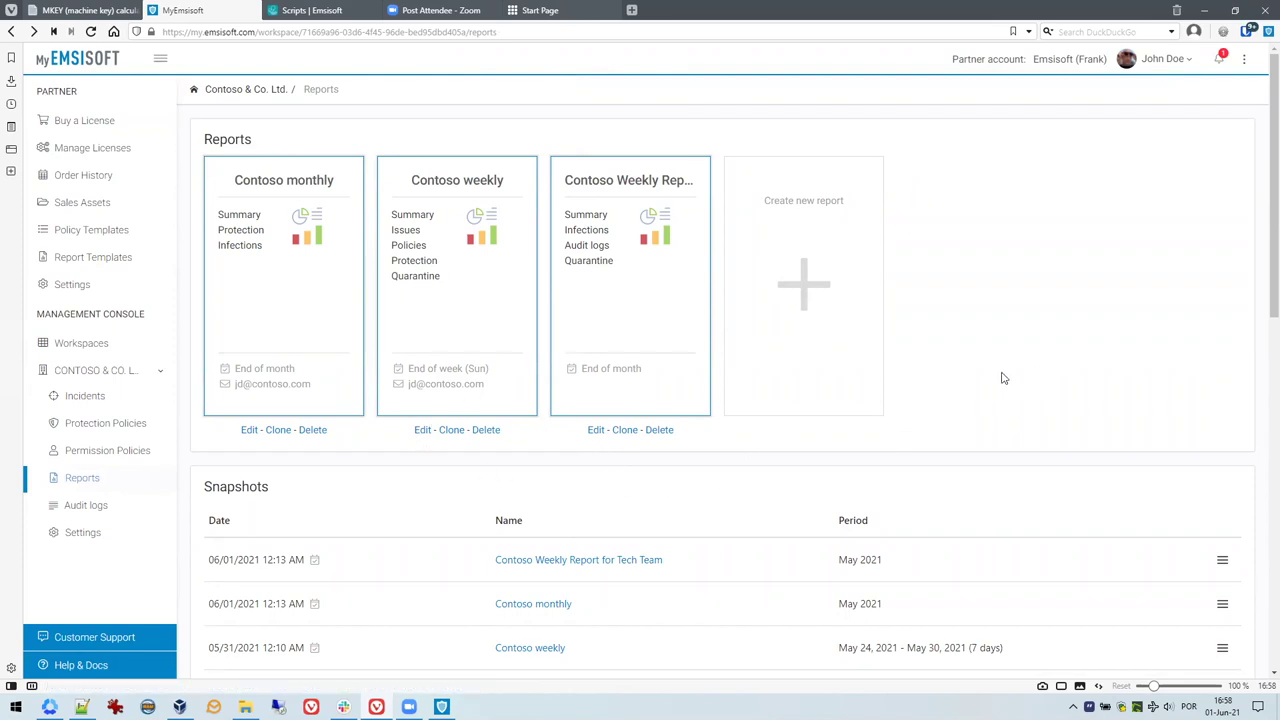
scroll(990, 385, down, 1)
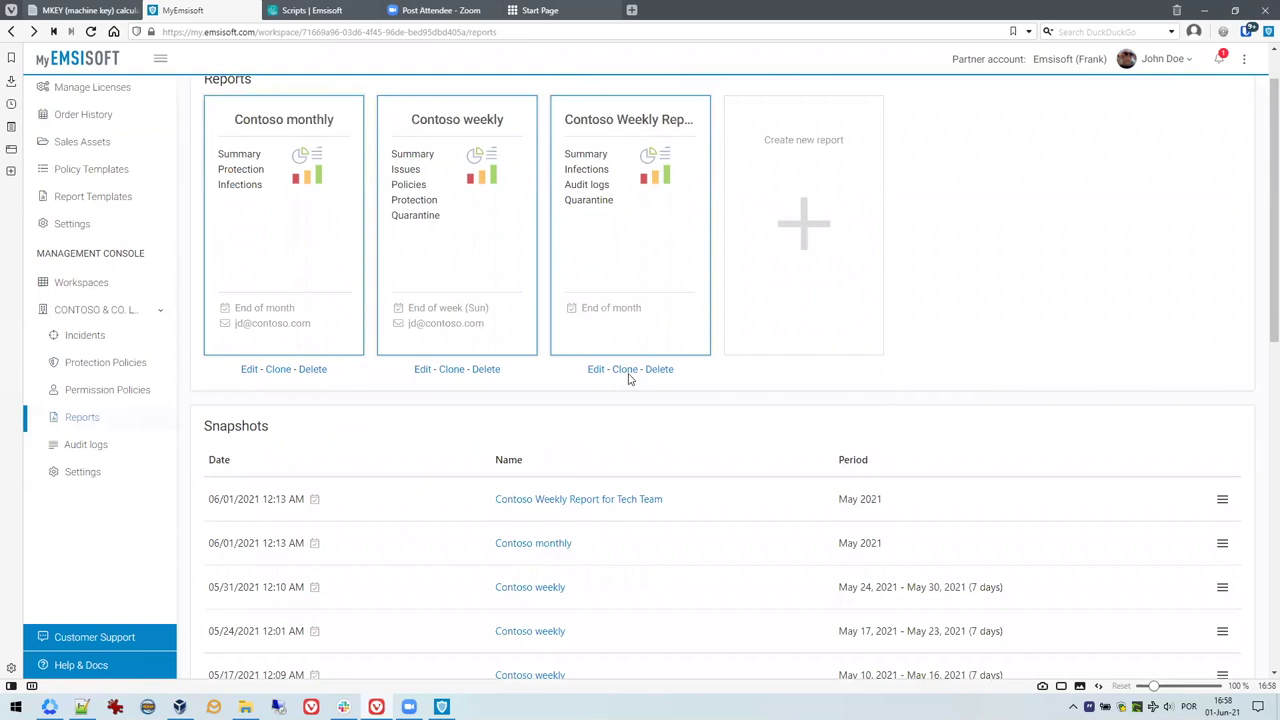
scroll(678, 388, down, 3)
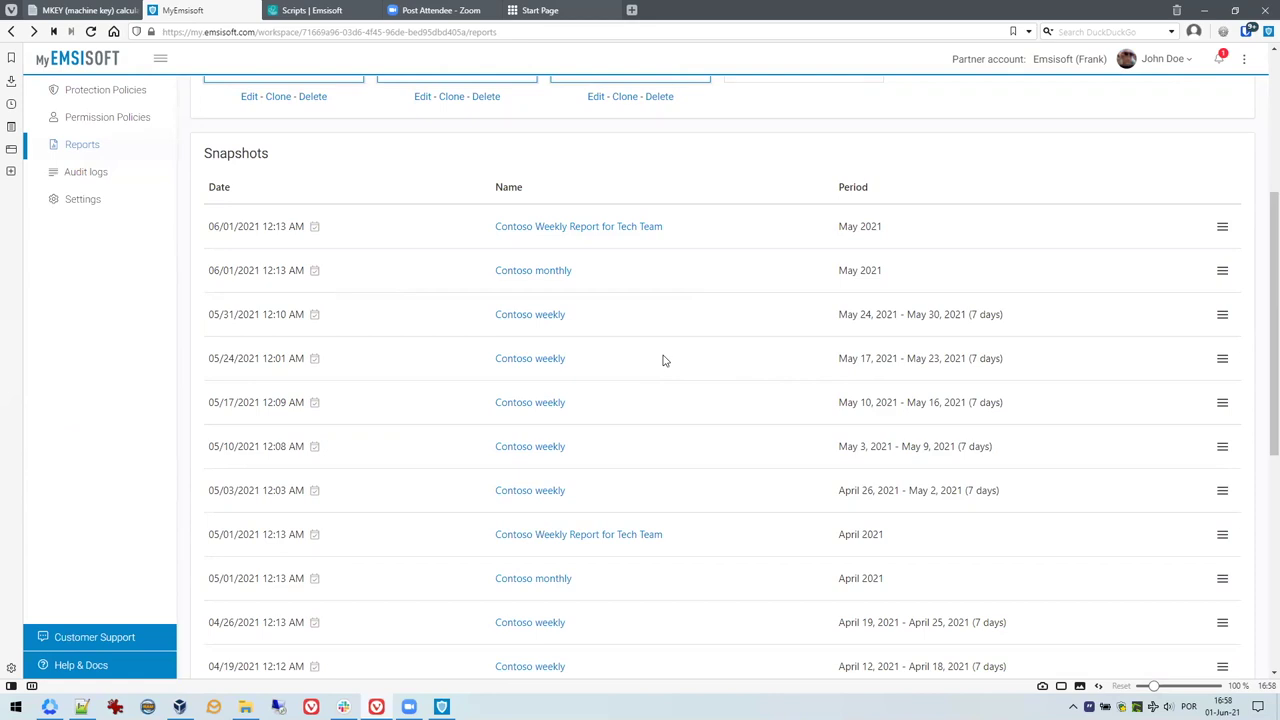
scroll(662, 360, up, 1)
scroll(160, 549, up, 1)
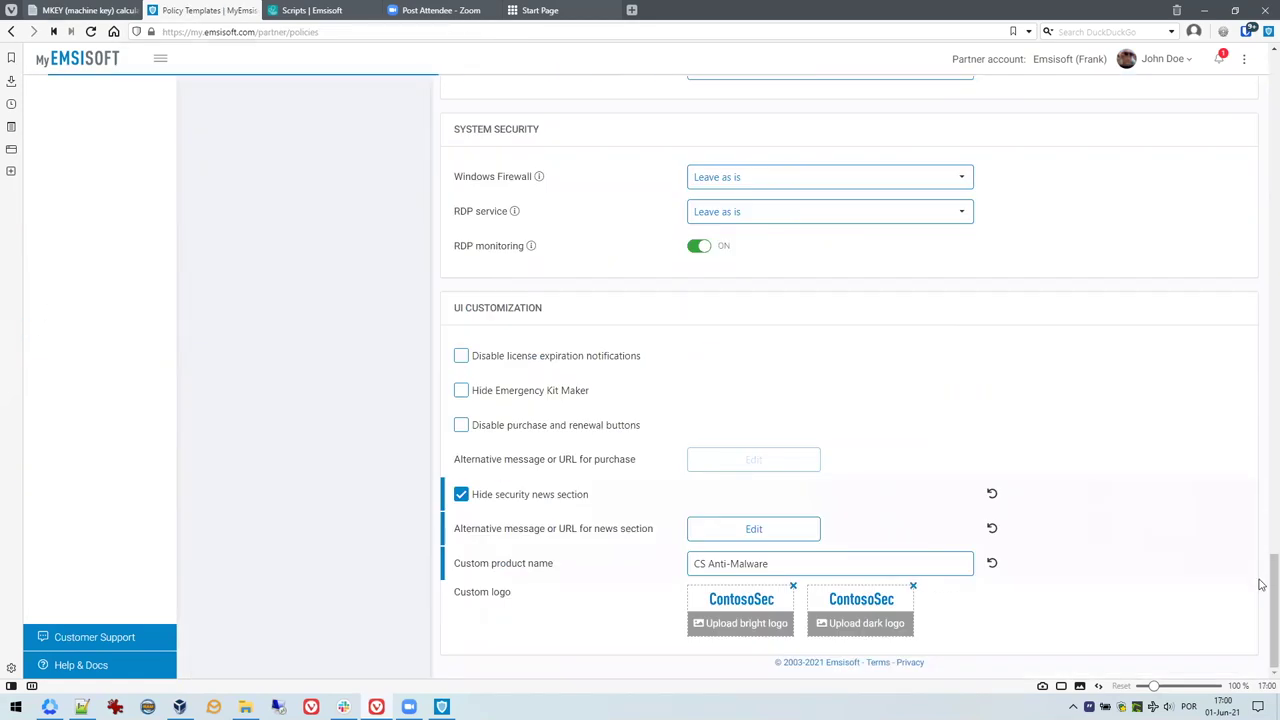
Switch the Contoso & Co. Ltd. workspace's security management to Remote only and accept the change
scroll(1261, 118, up, 1)
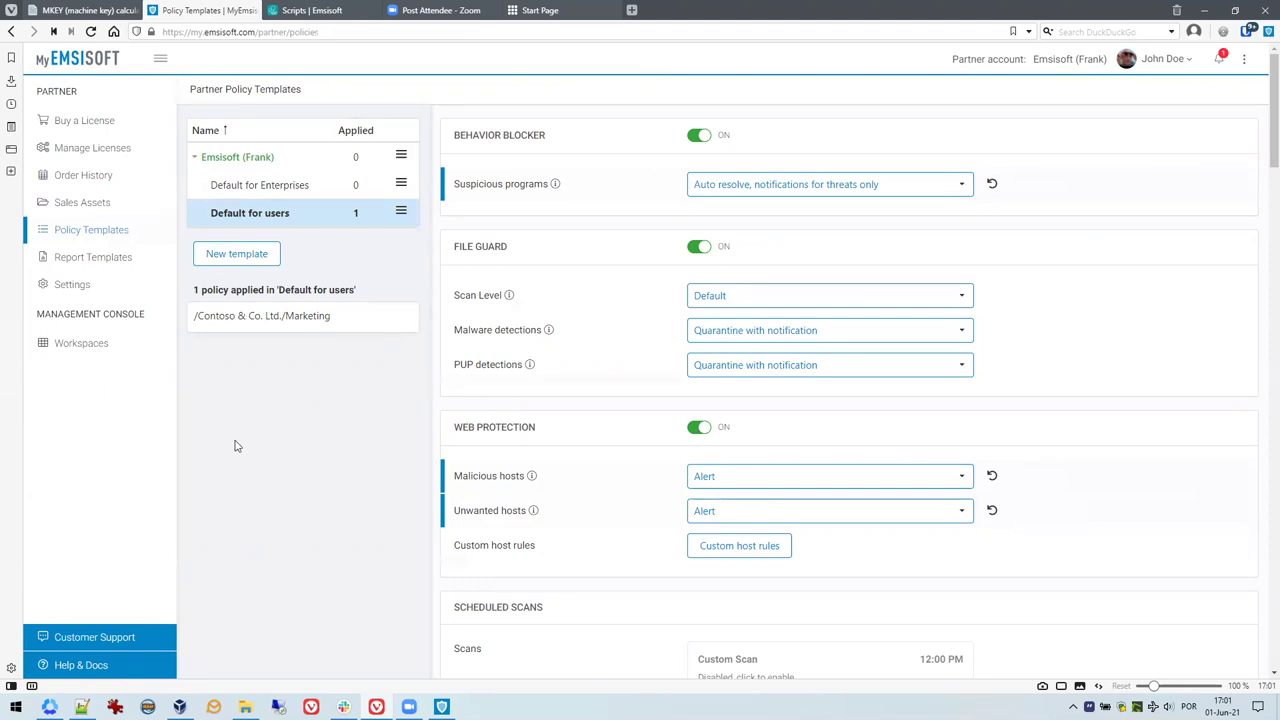
click(80, 344)
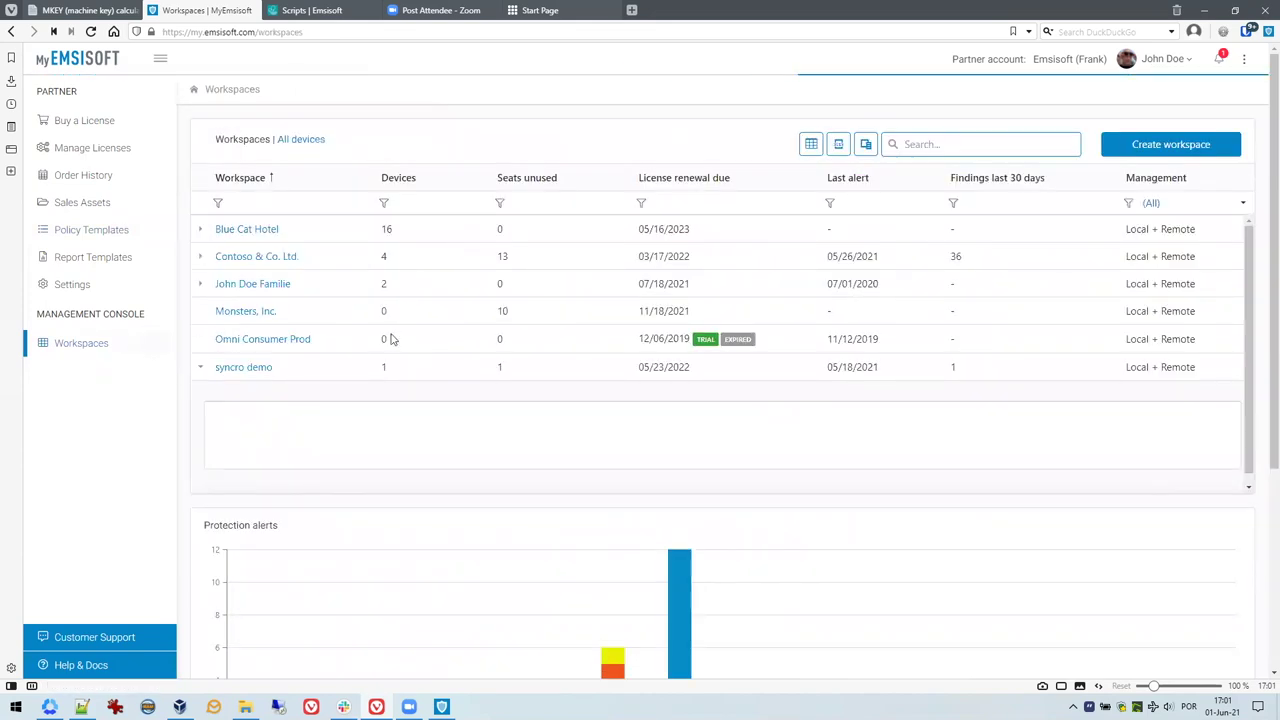
click(264, 256)
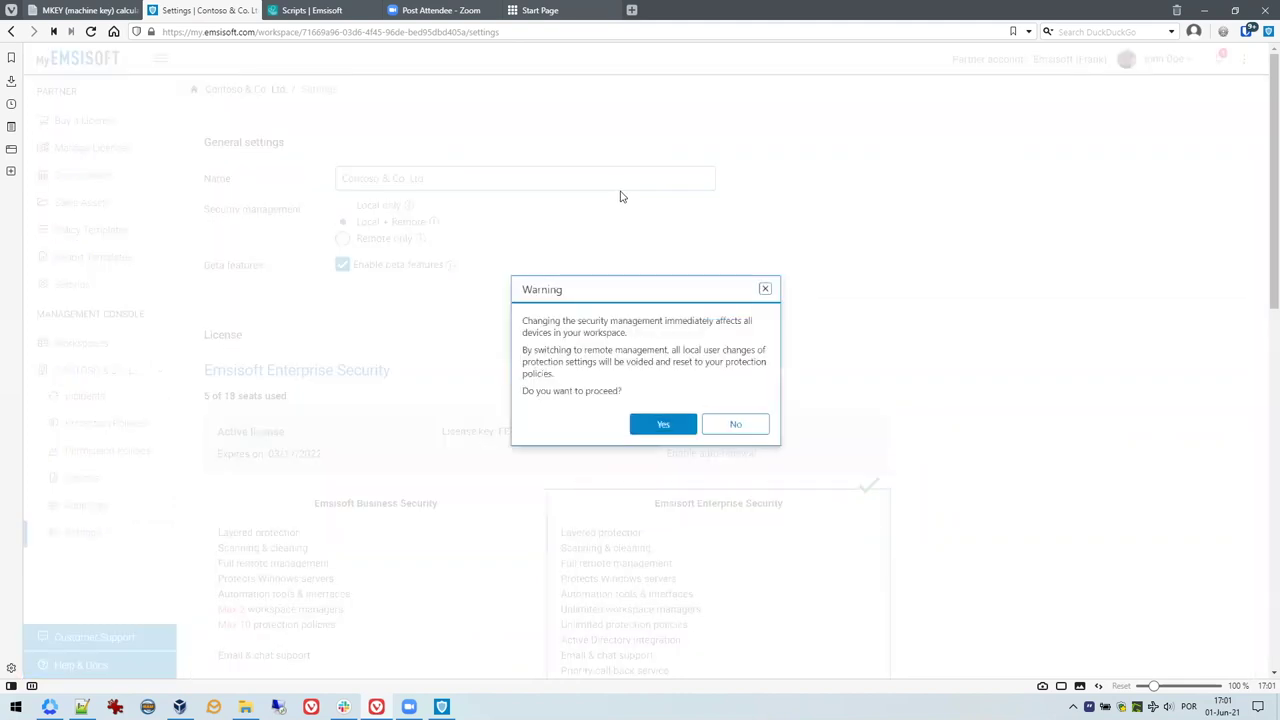
key(Return)
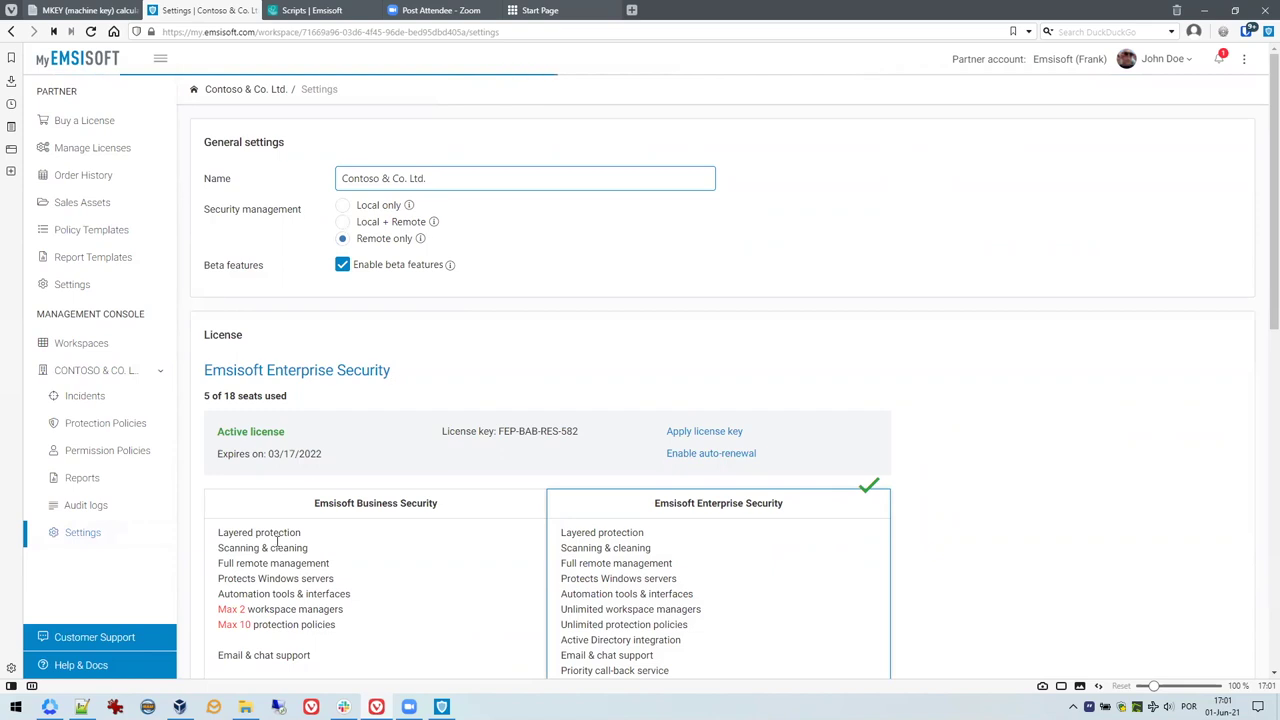
Switch to the Windows 7 virtual machine and try to open Settings and Protection in the ContosoSec client, dismissing each notice
mouse_move(172, 703)
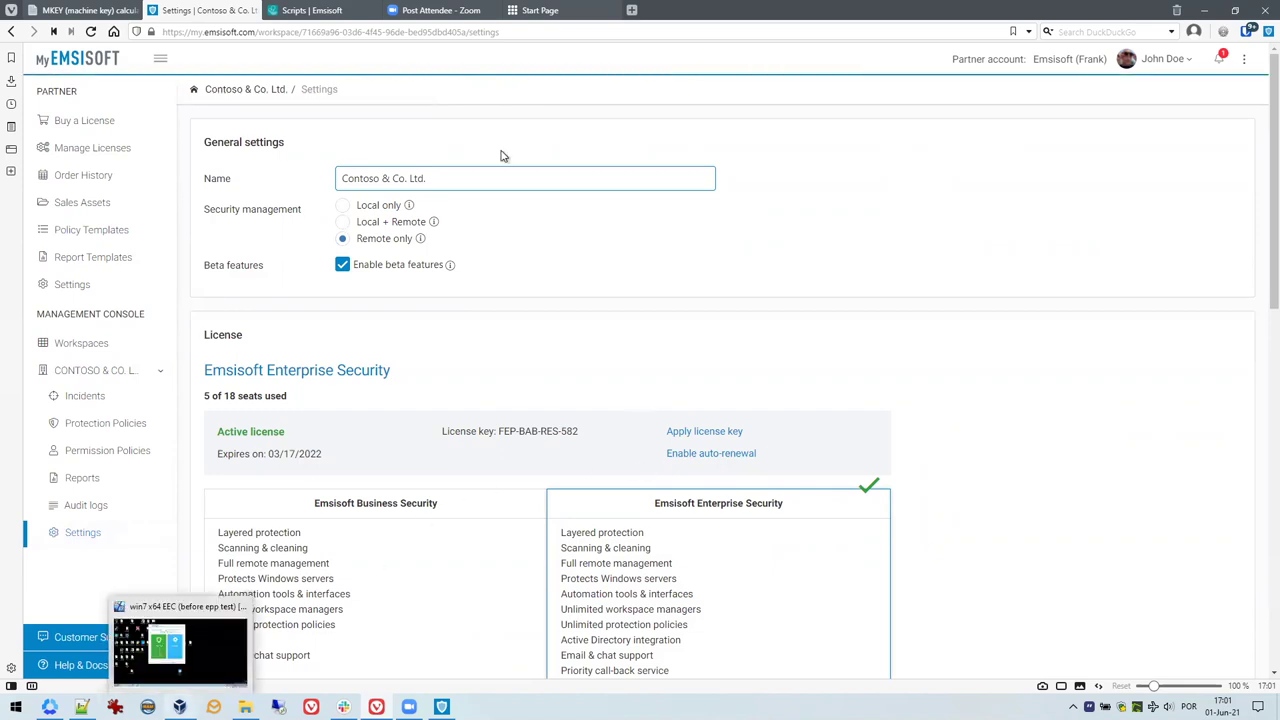
key(alt+Tab)
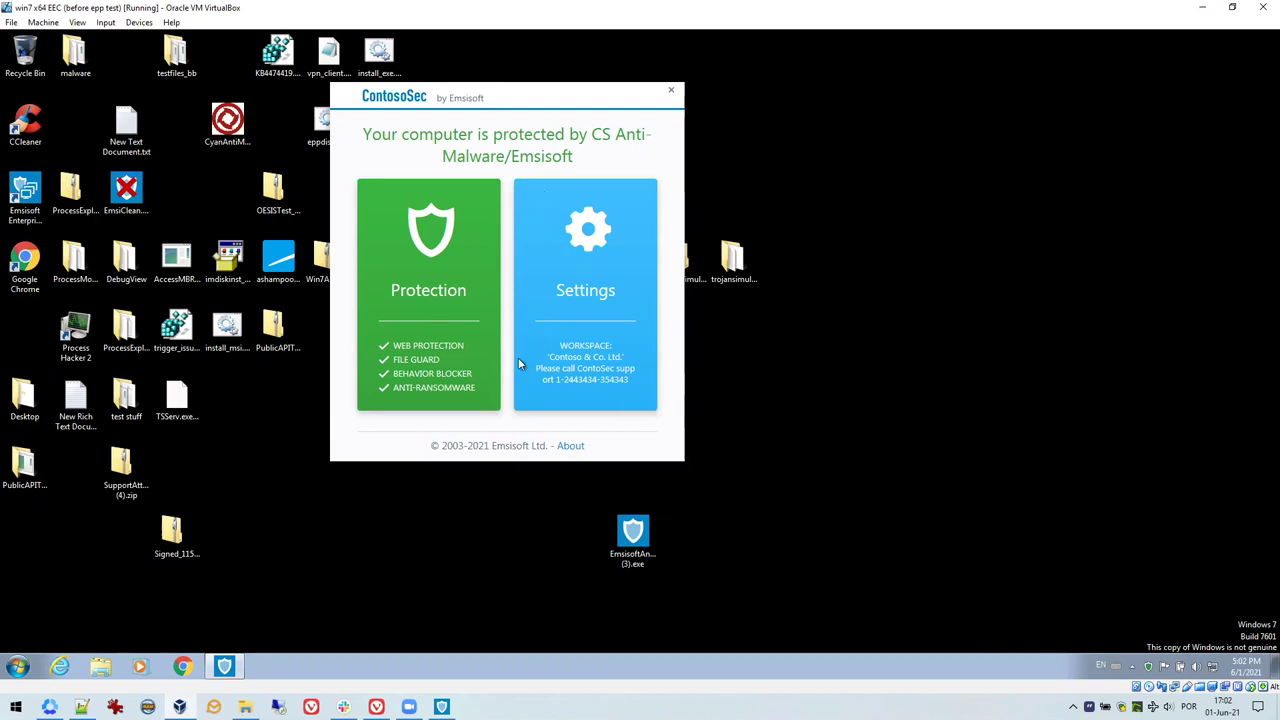
click(627, 372)
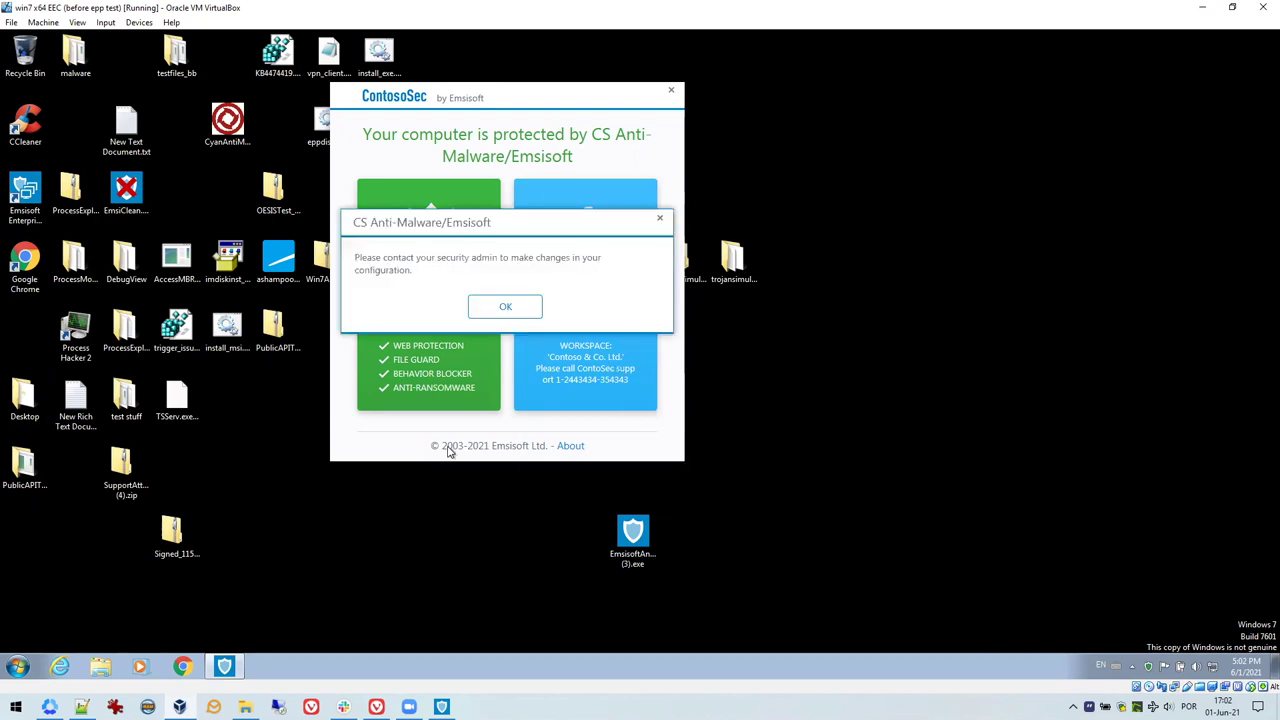
click(508, 308)
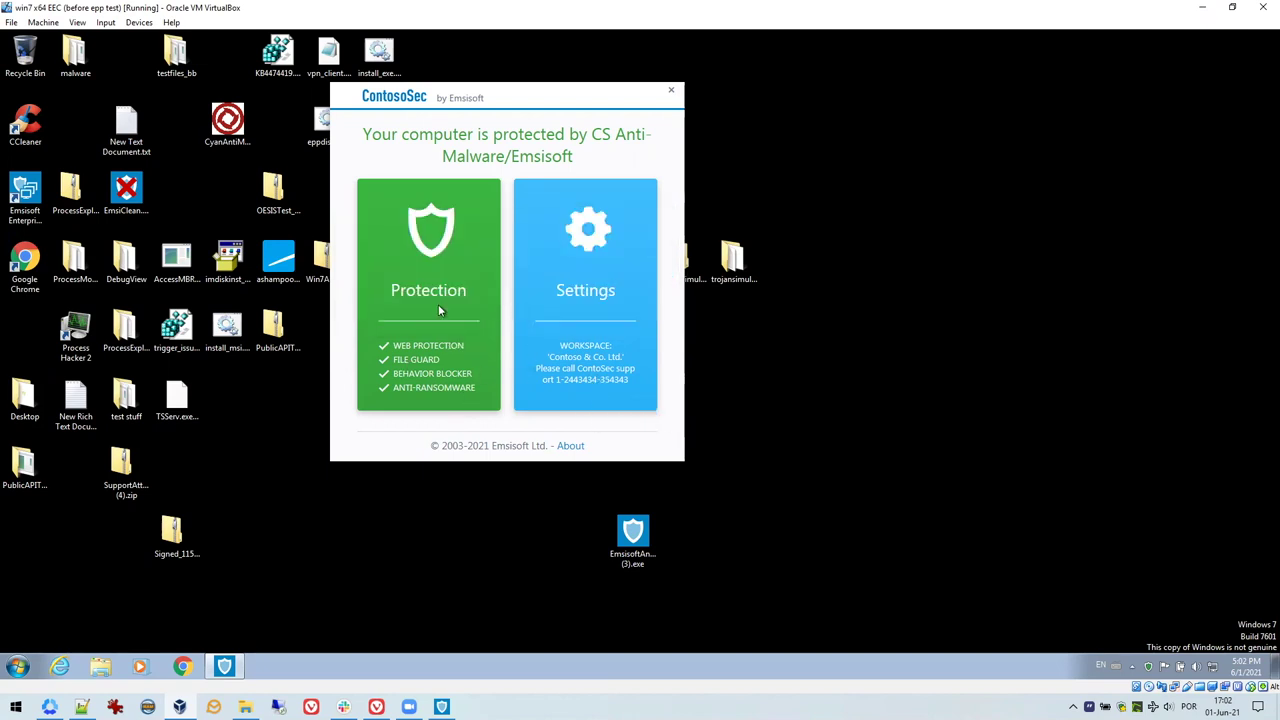
click(396, 378)
click(505, 307)
click(465, 364)
click(505, 306)
drag(621, 103, 674, 103)
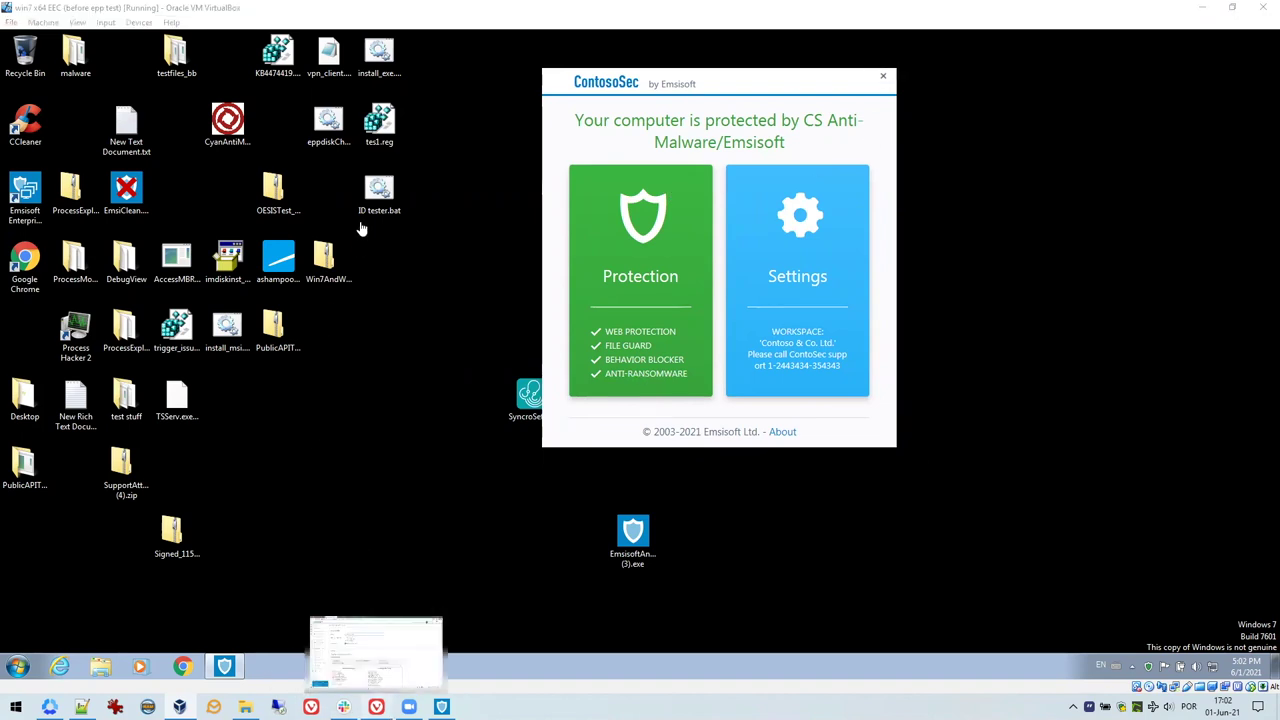
Return to MyEmsisoft, set the Contoso & Co. Ltd. workspace's security management to Local + Remote, and accept the change
key(alt+Tab)
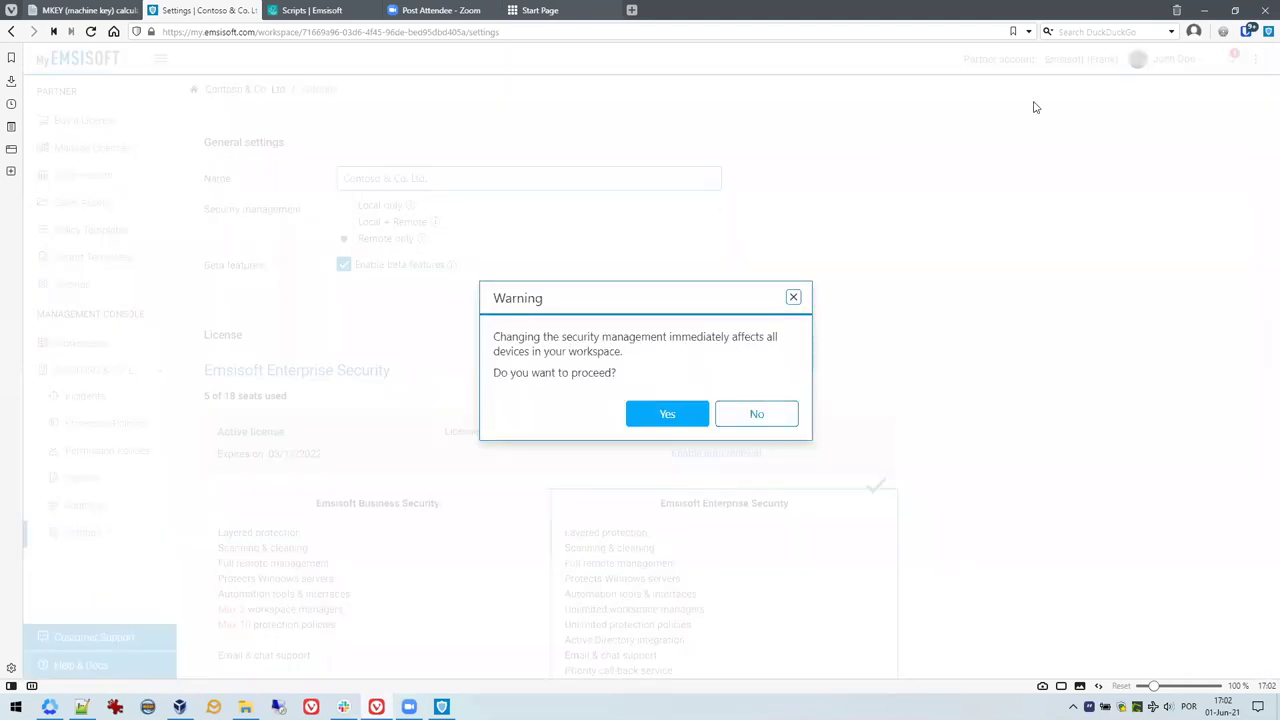
key(Return)
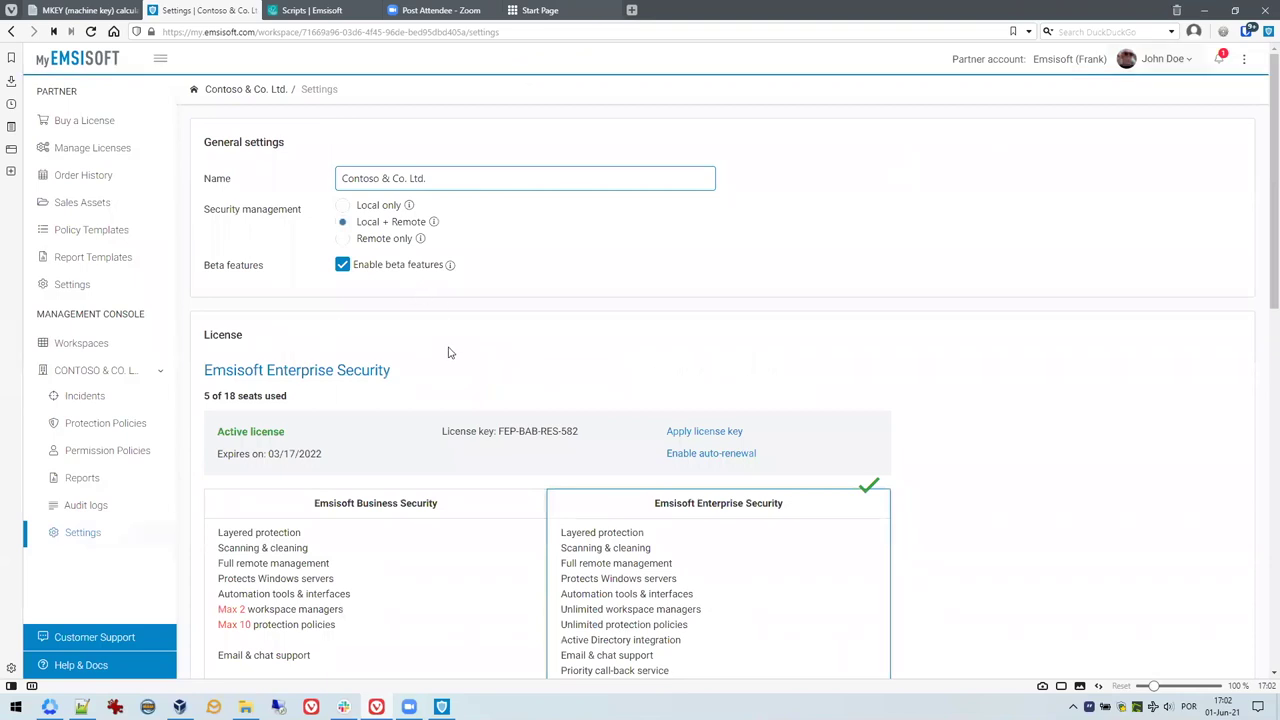
Open the workspace's permission policies, check the ContosoSec client interface in the virtual machine, and return to MyEmsisoft
click(110, 451)
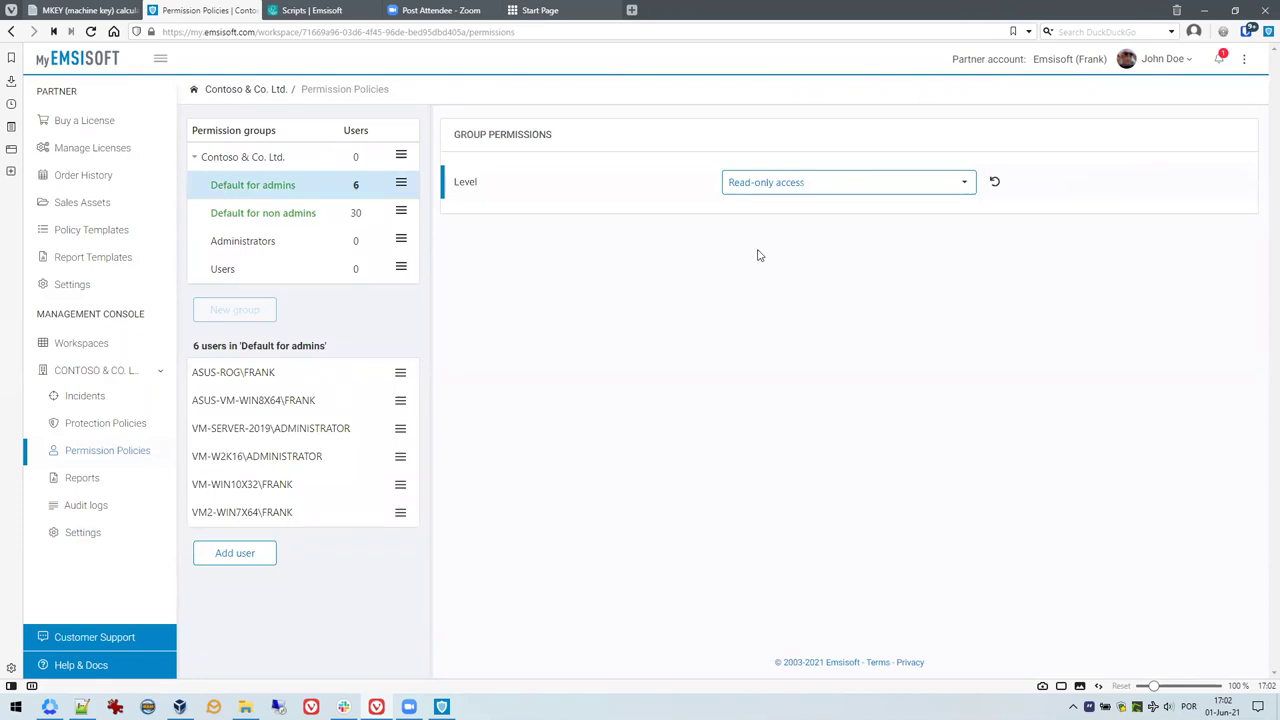
mouse_move(172, 705)
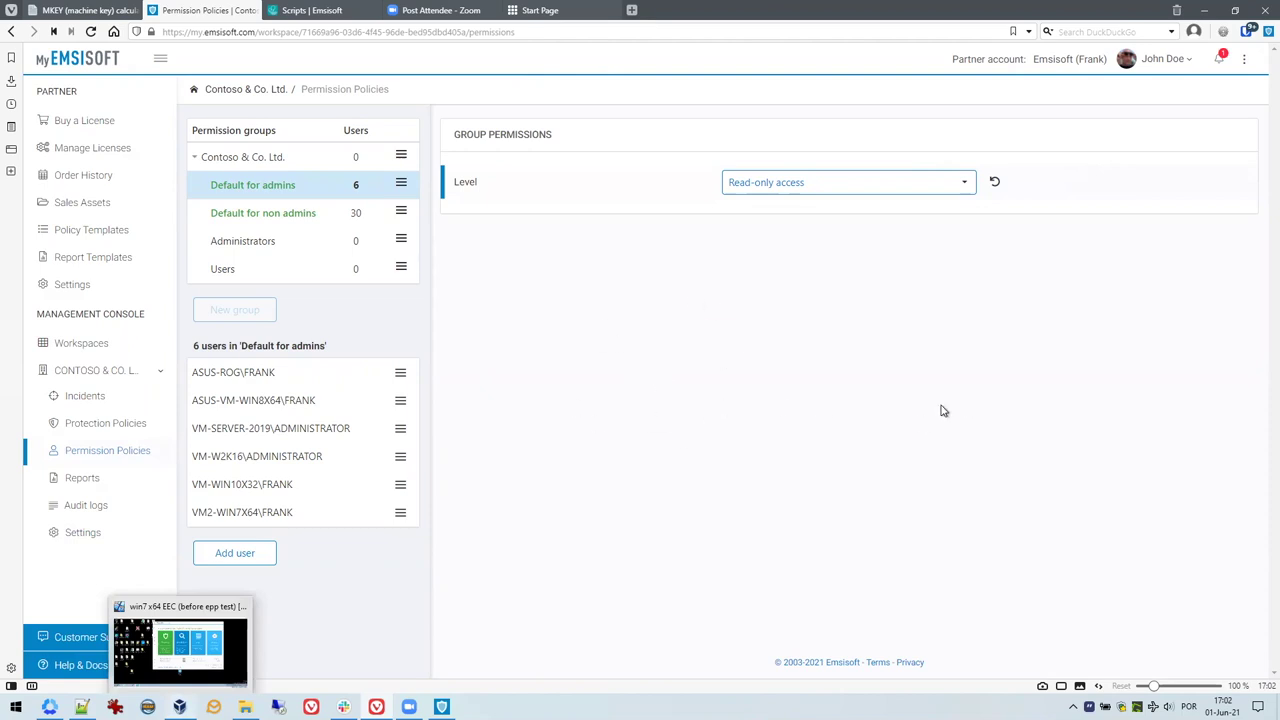
key(alt+Tab)
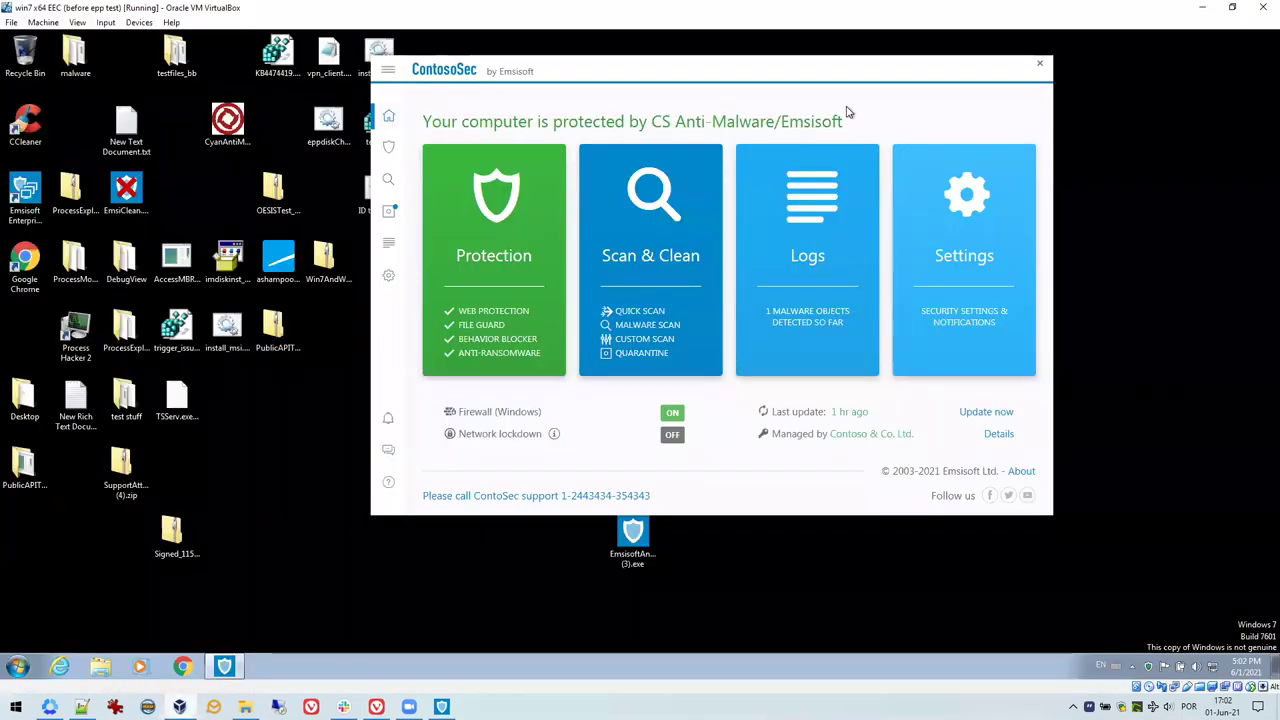
drag(640, 86, 542, 95)
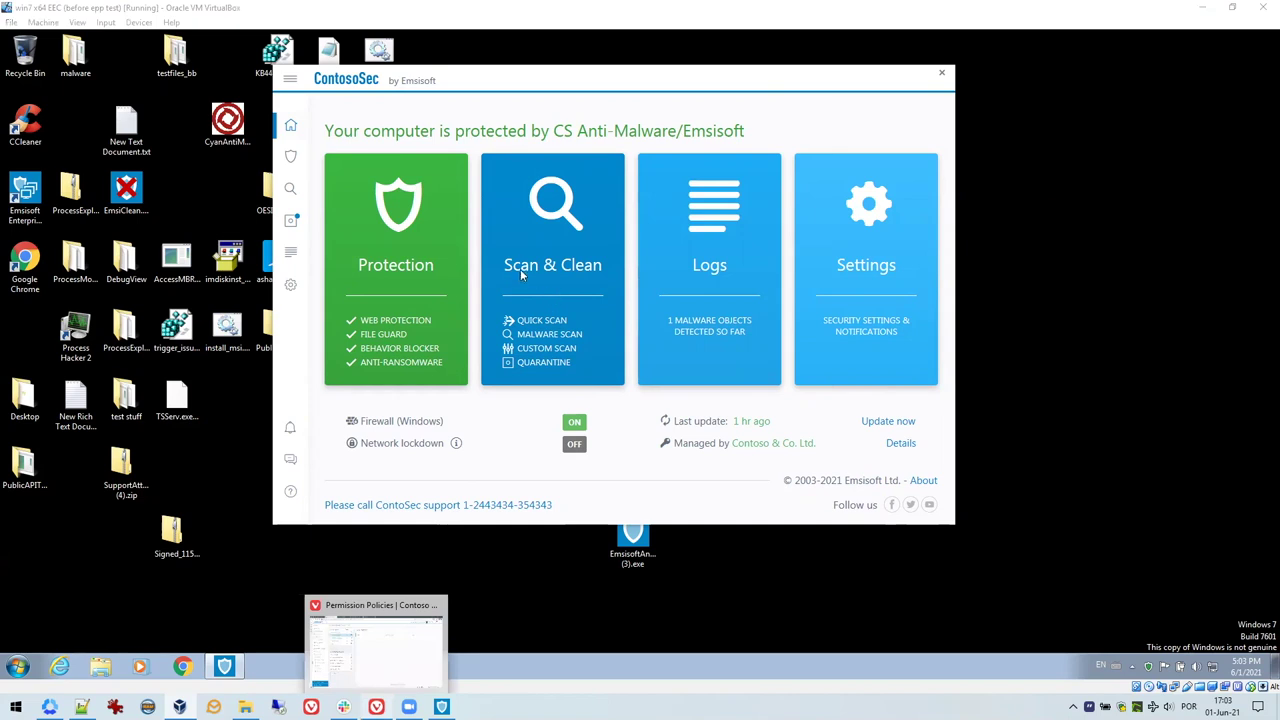
key(alt+Tab)
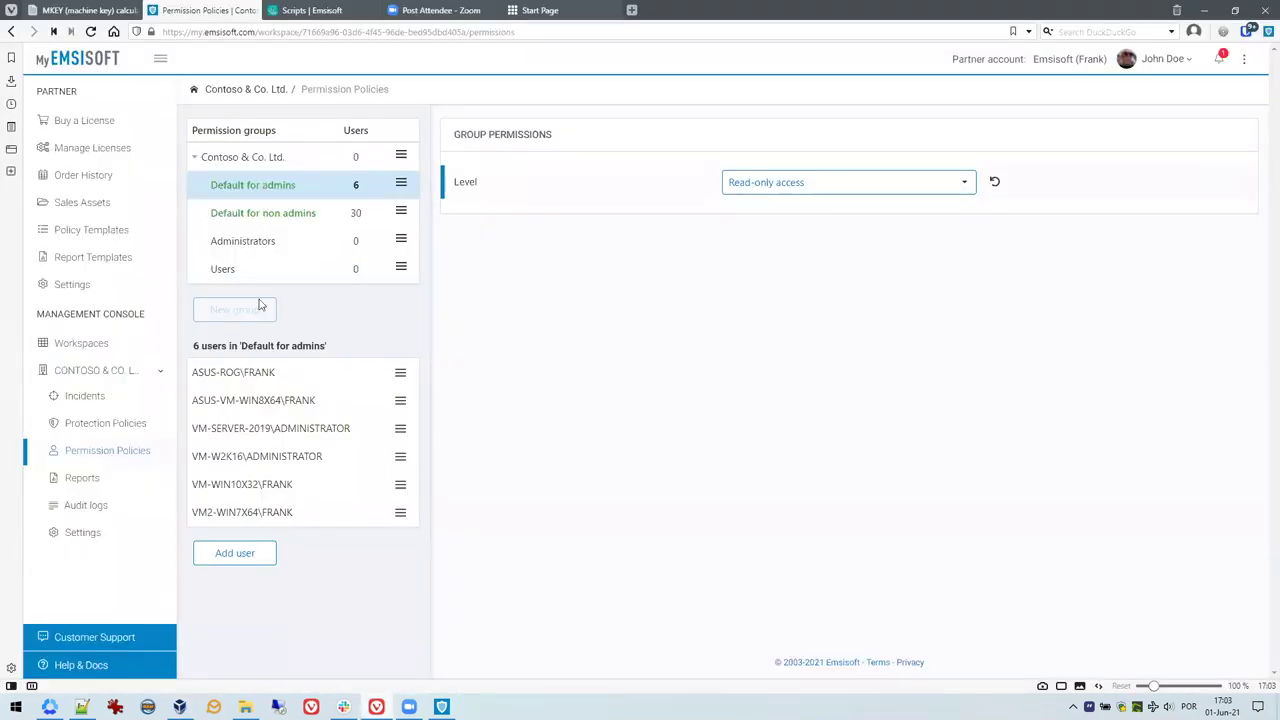
Review the access levels for the Default for admins permission group and set its level to Full access (default for admins)
click(965, 186)
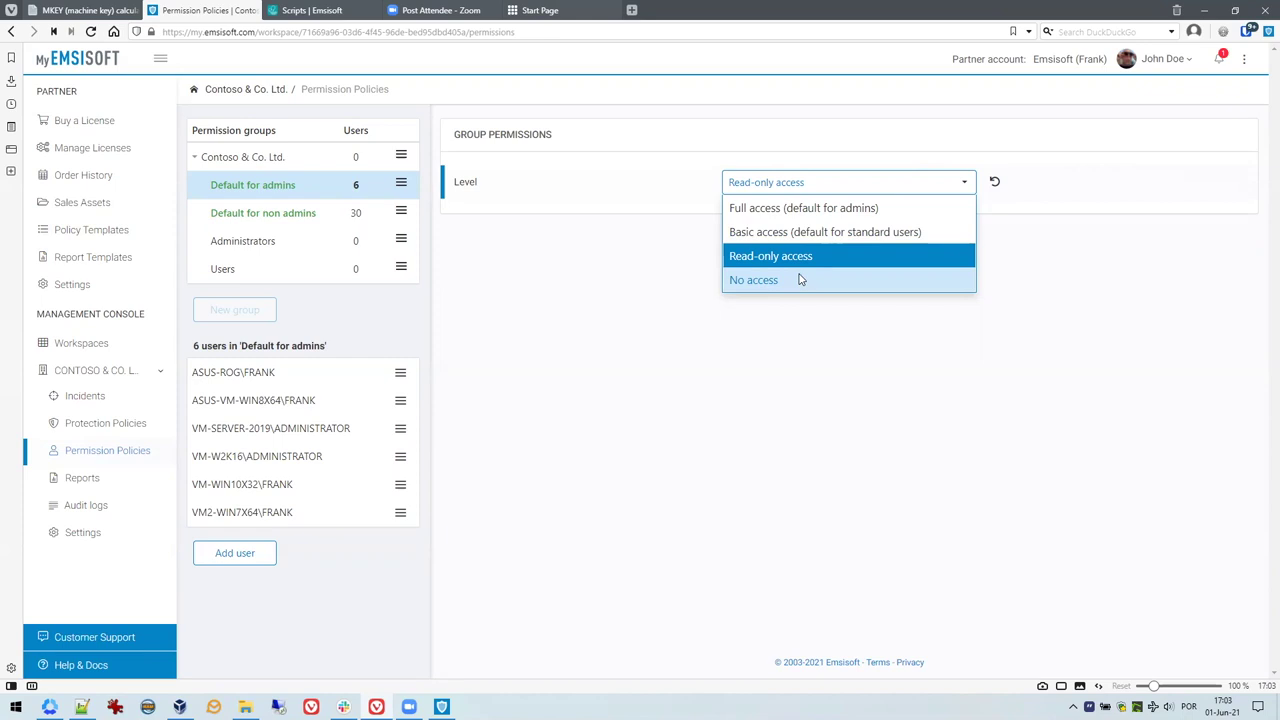
click(550, 293)
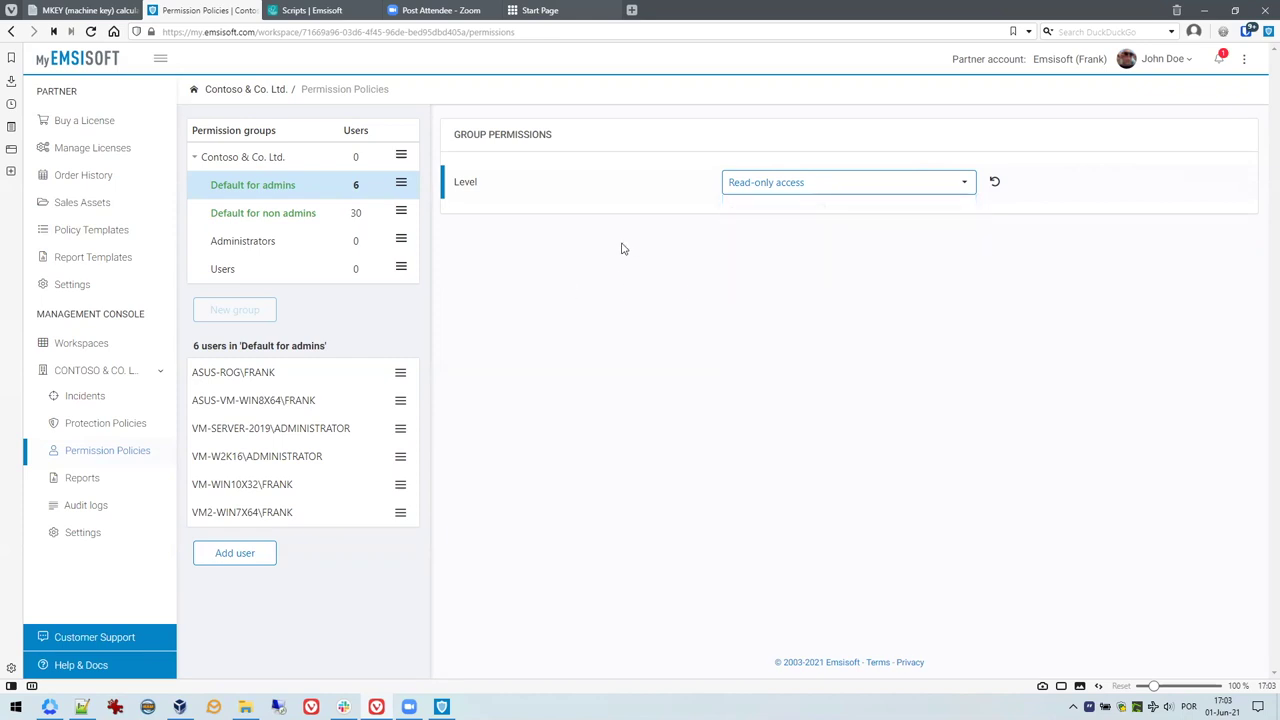
click(963, 190)
click(548, 284)
click(962, 182)
key(Up)
key(Up)
key(Return)
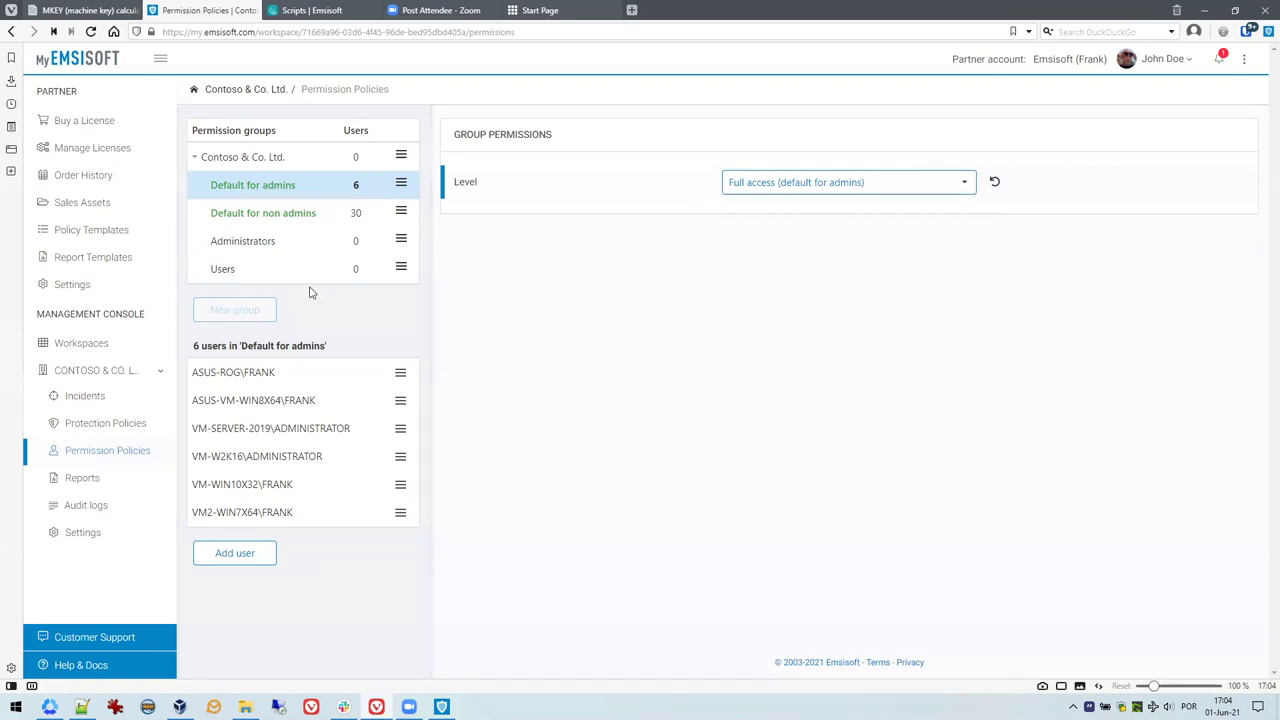
Open the protection policies and examine the root Contoso & Co. Ltd. group's settings, from File Guard down through Notifications
click(104, 424)
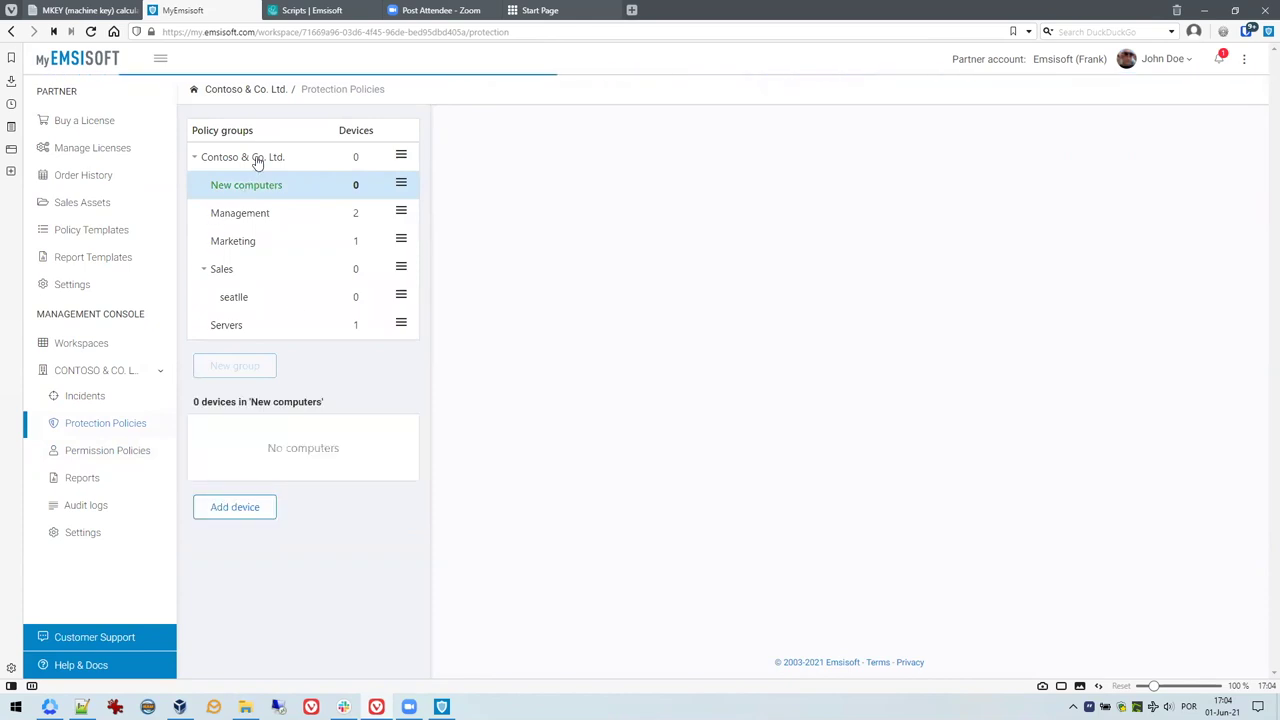
click(257, 157)
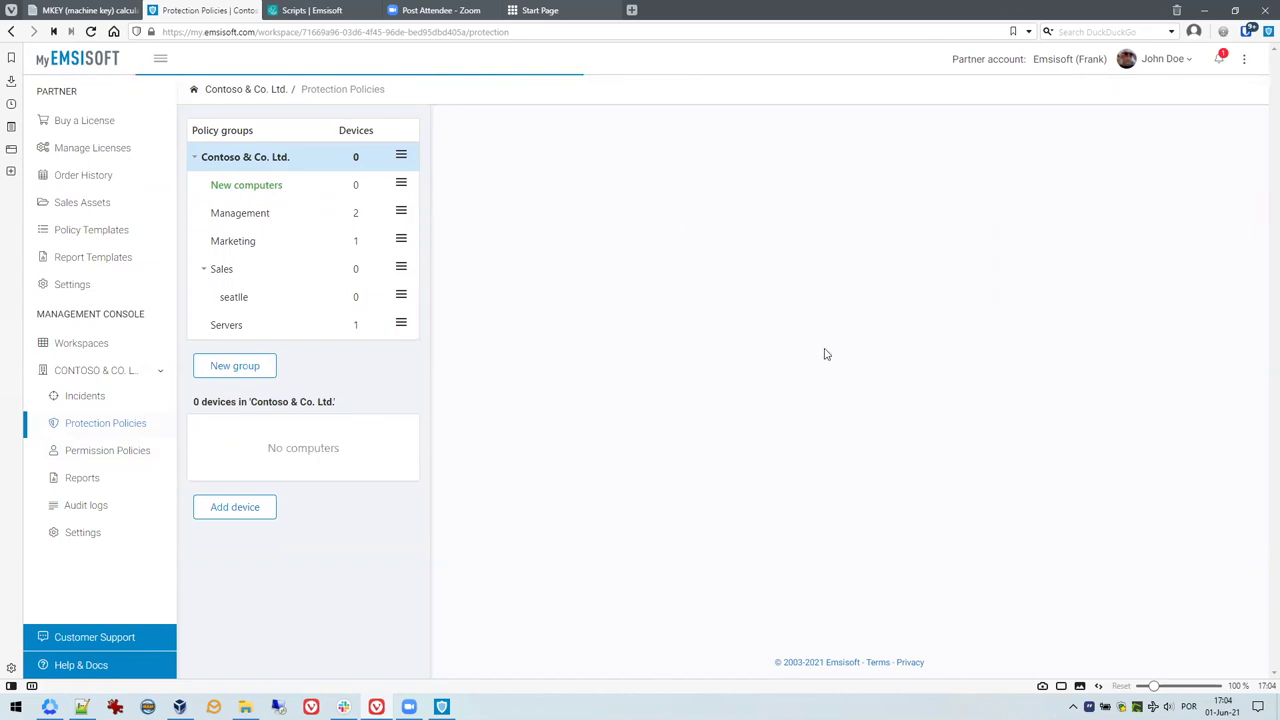
scroll(825, 358, down, 3)
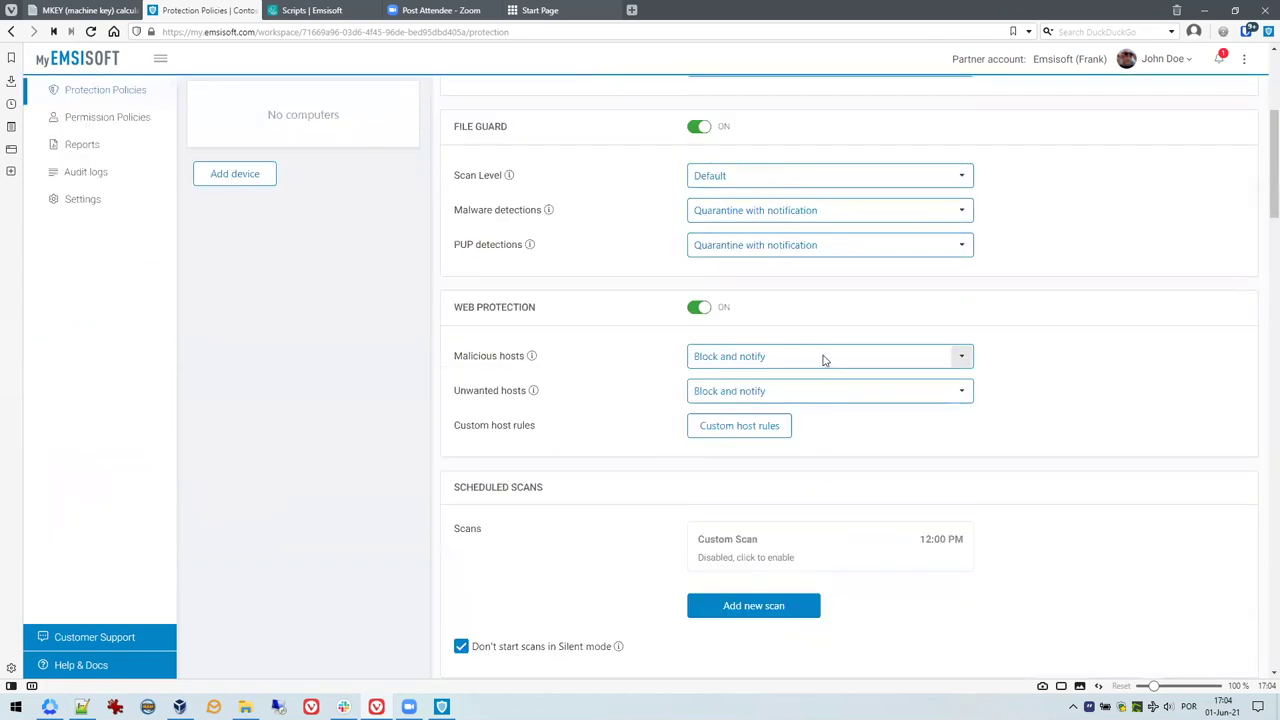
scroll(825, 360, down, 10)
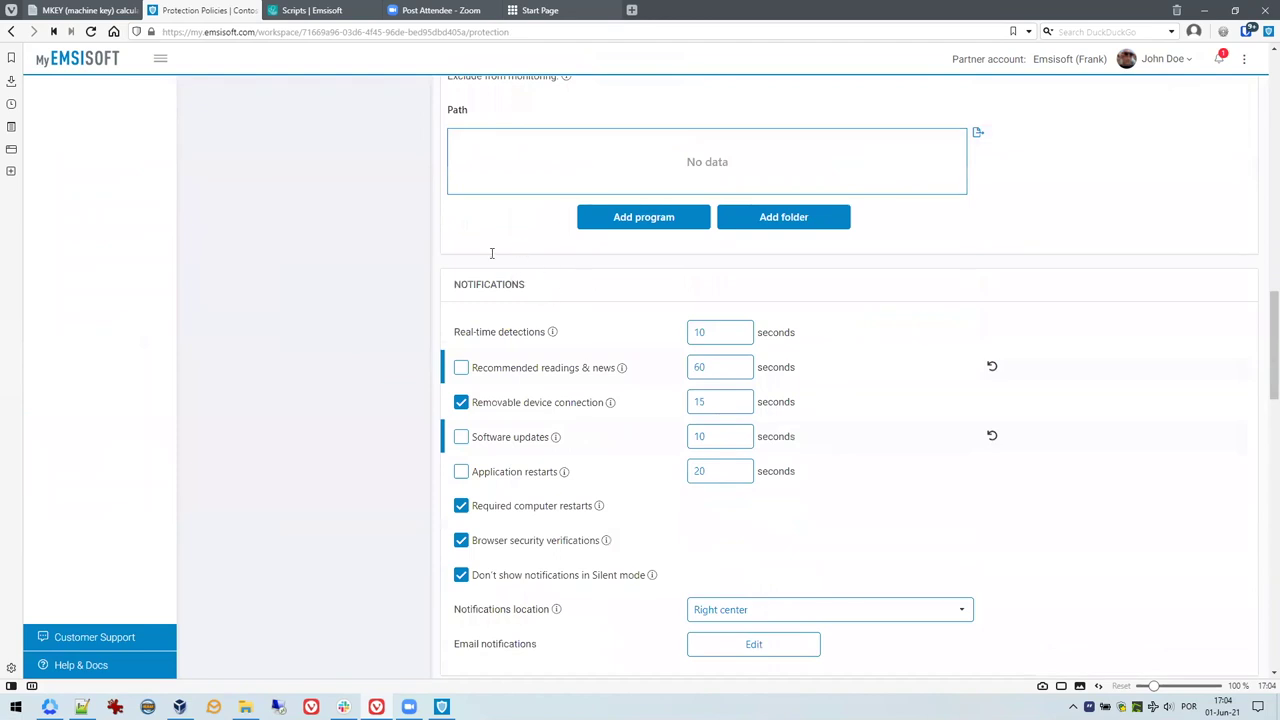
scroll(491, 253, down, 10)
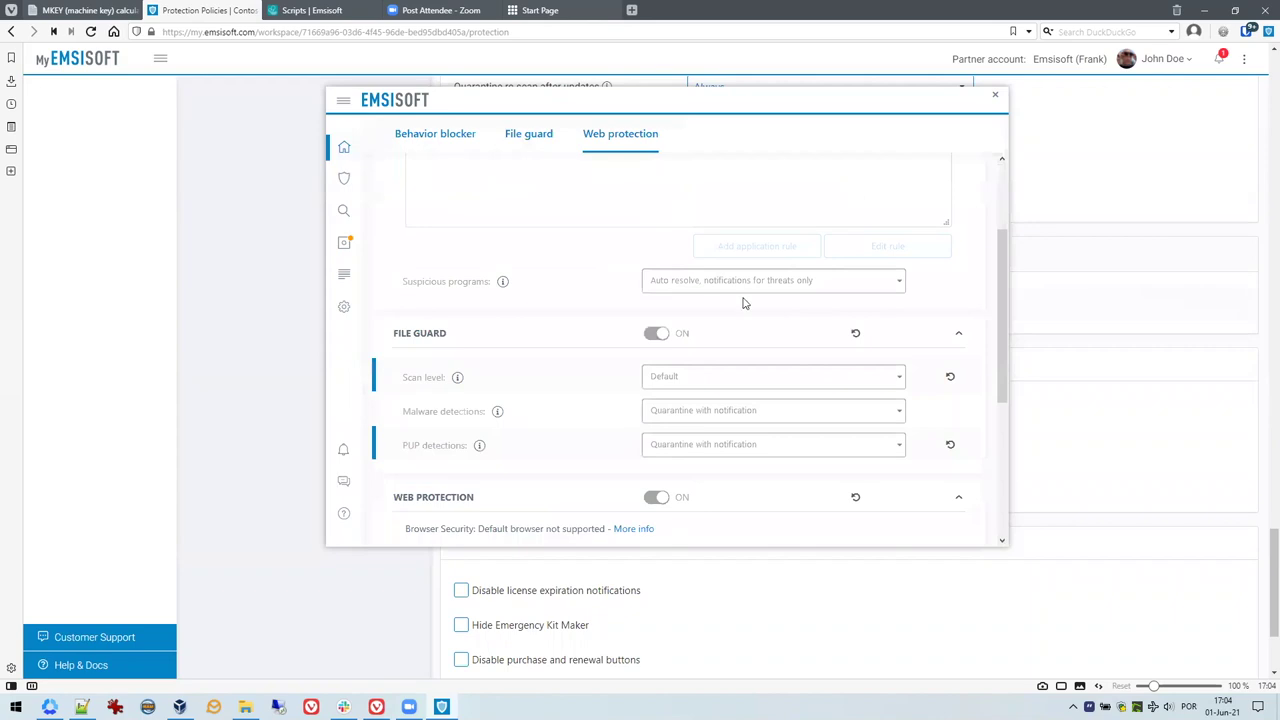
Try to change a locked protection setting in the local Emsisoft client, cancel the restricted access prompt, and review the protection sections
click(773, 335)
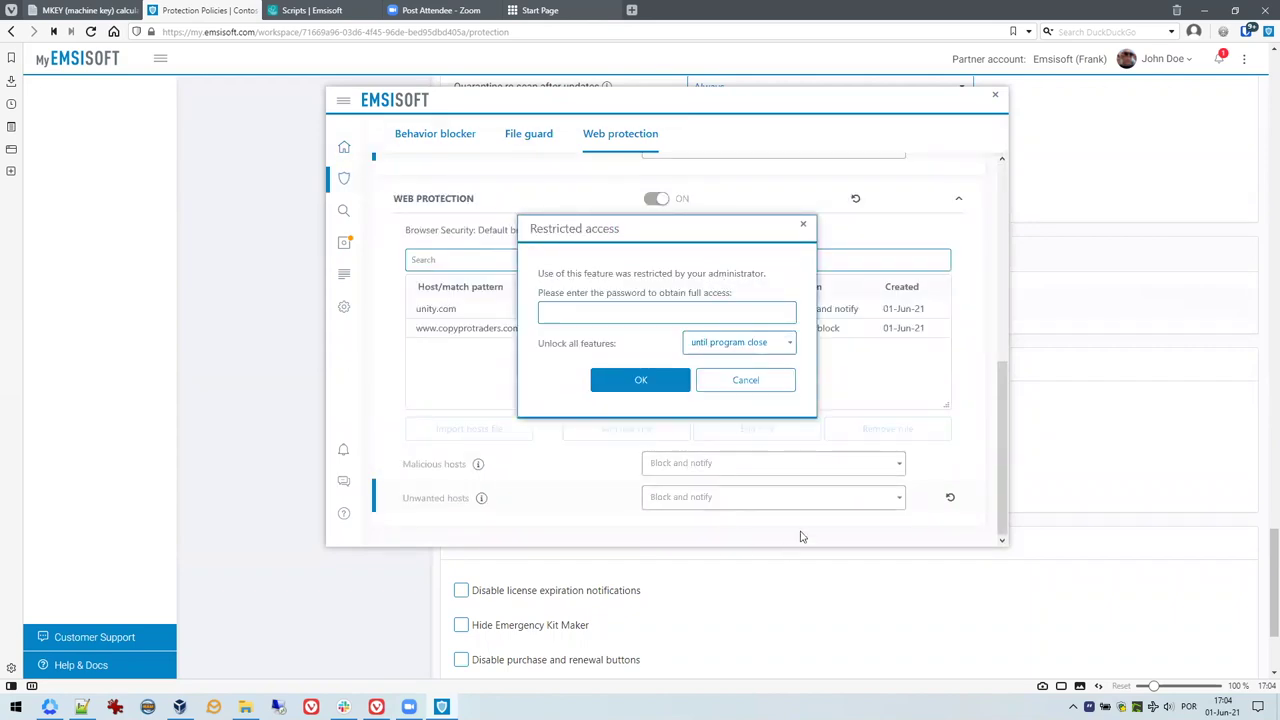
click(621, 320)
click(748, 381)
scroll(480, 349, up, 5)
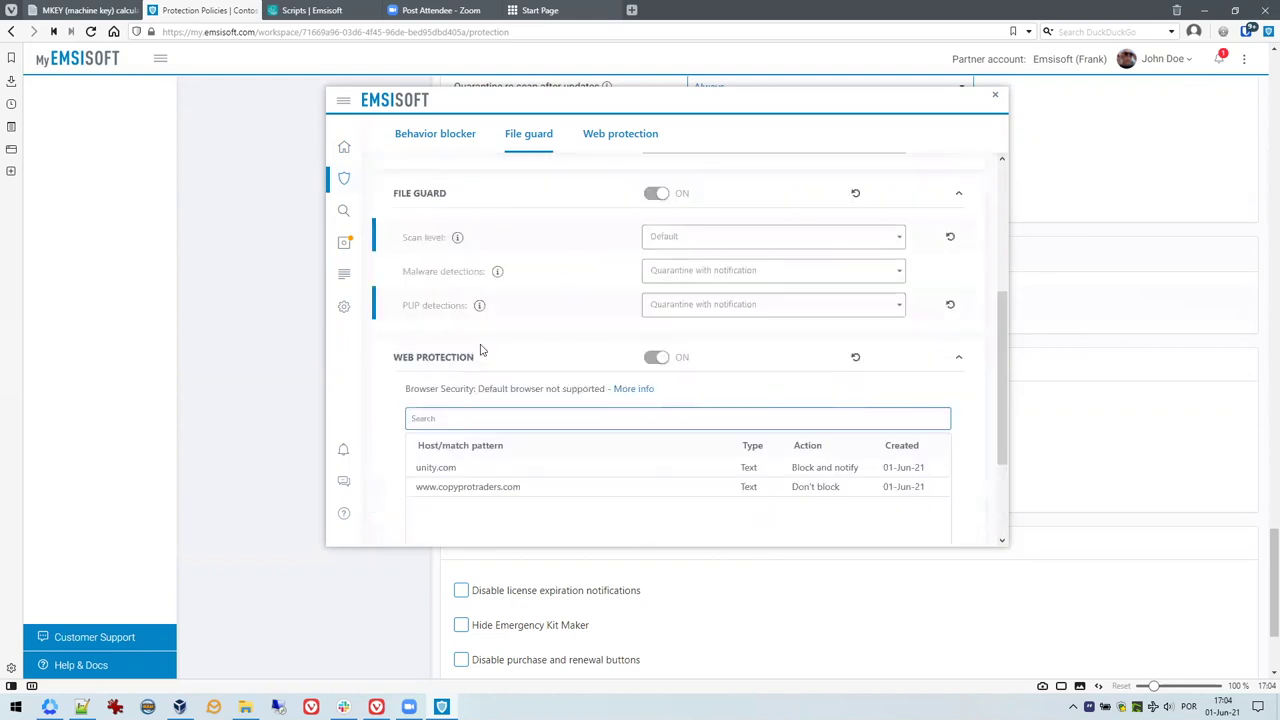
scroll(480, 349, up, 2)
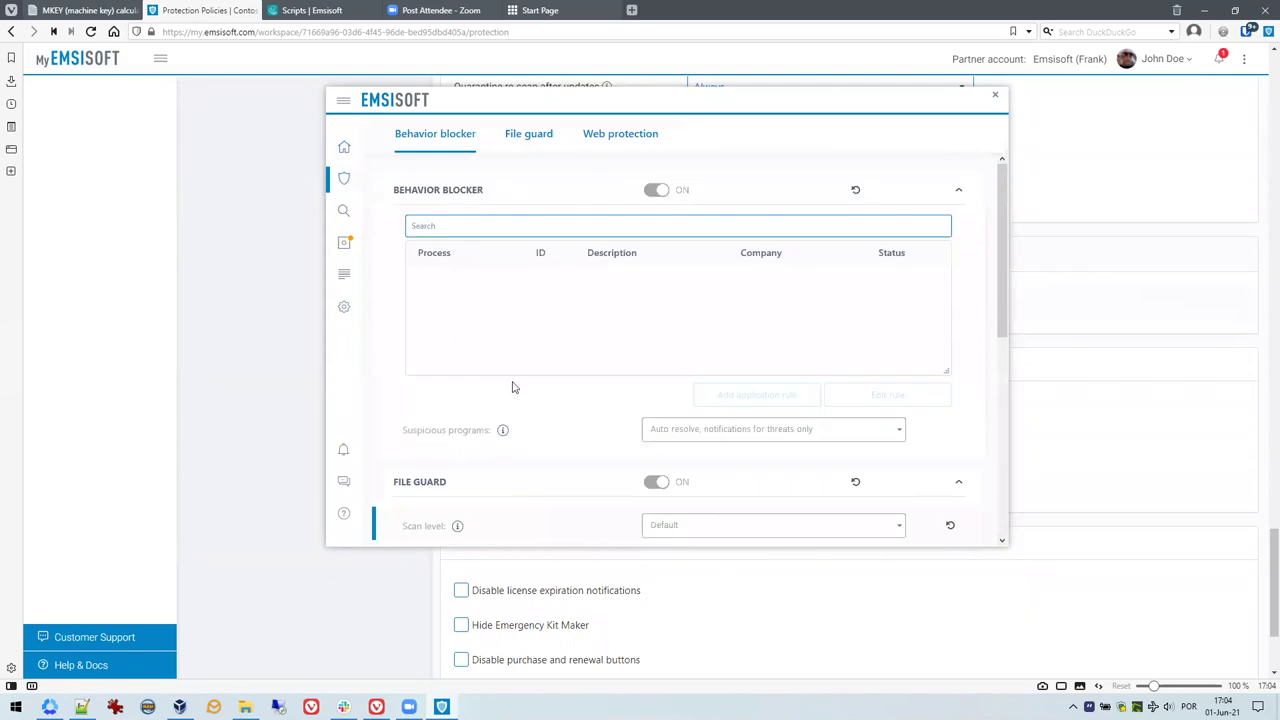
scroll(515, 385, down, 7)
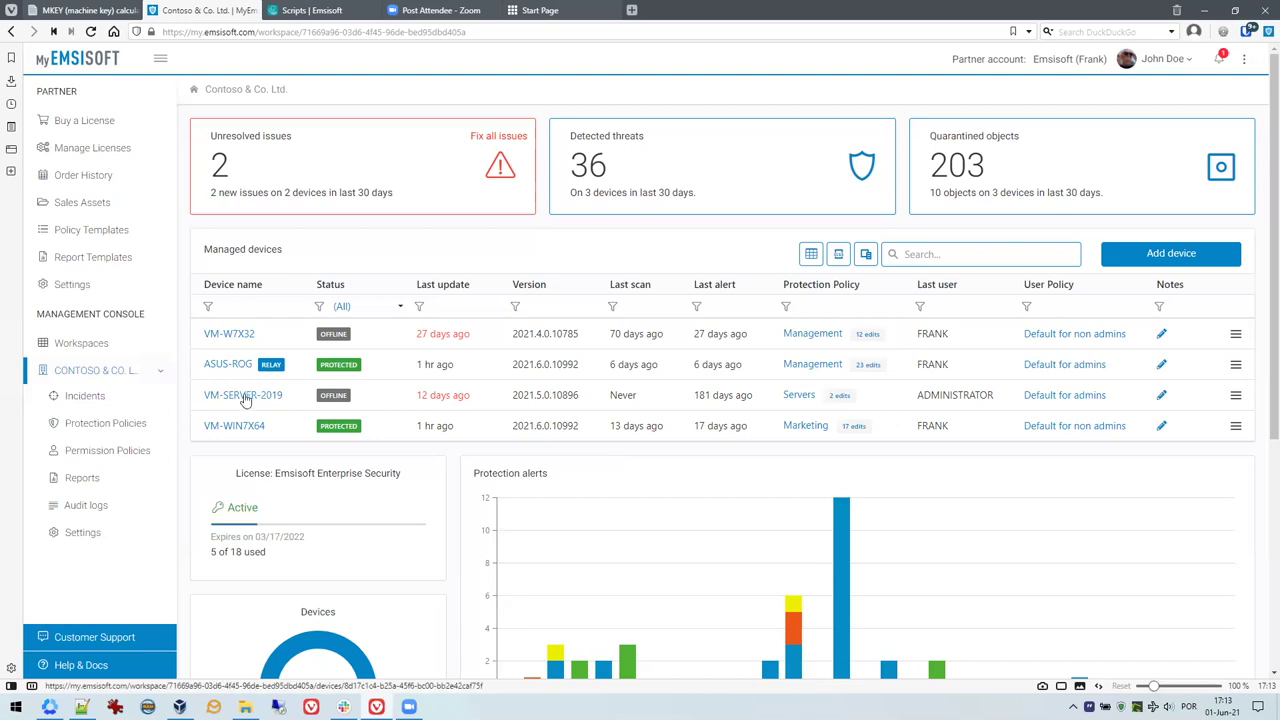
Open the ASUS-ROG device from the managed devices and examine its device health details, including the traffic relay
click(234, 367)
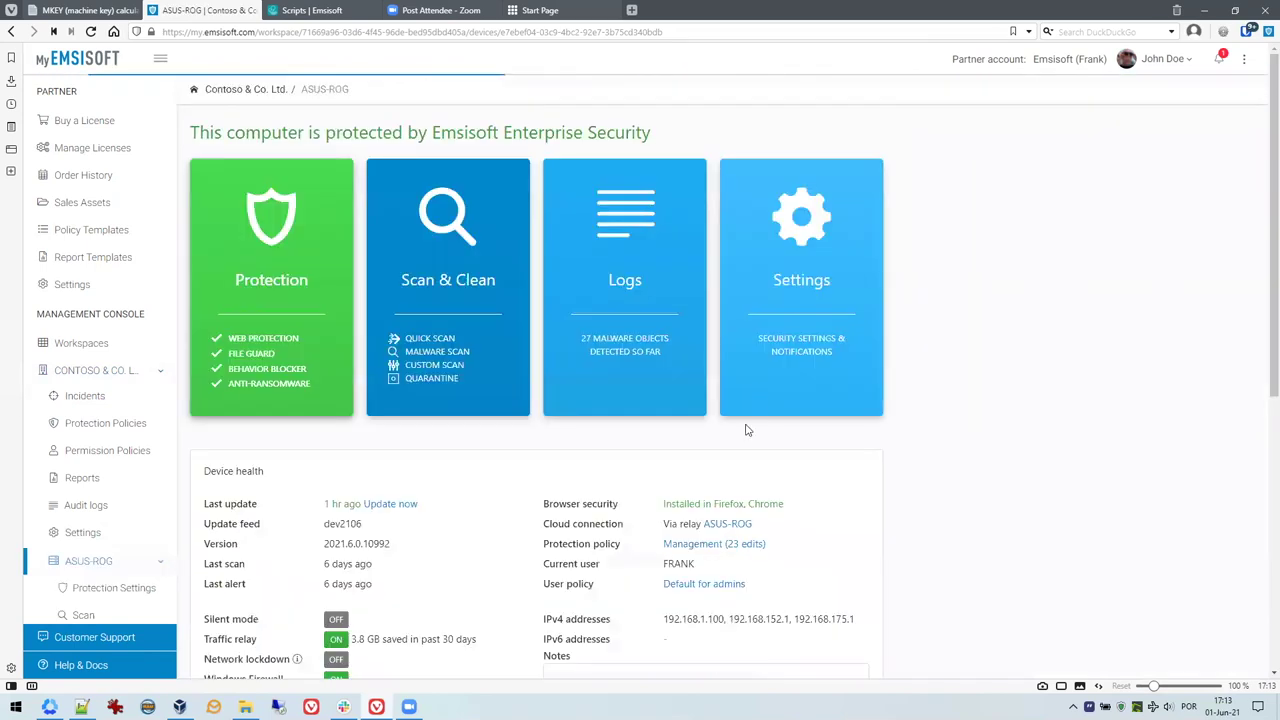
scroll(327, 456, down, 3)
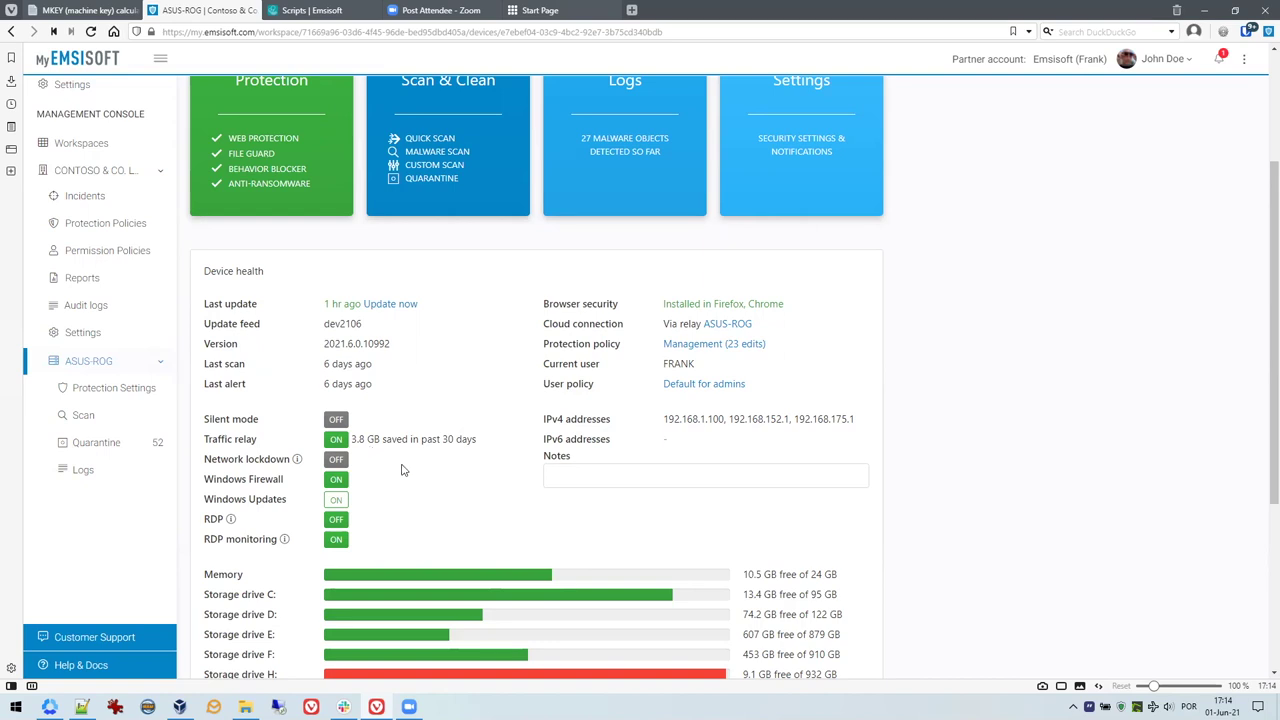
scroll(825, 517, up, 2)
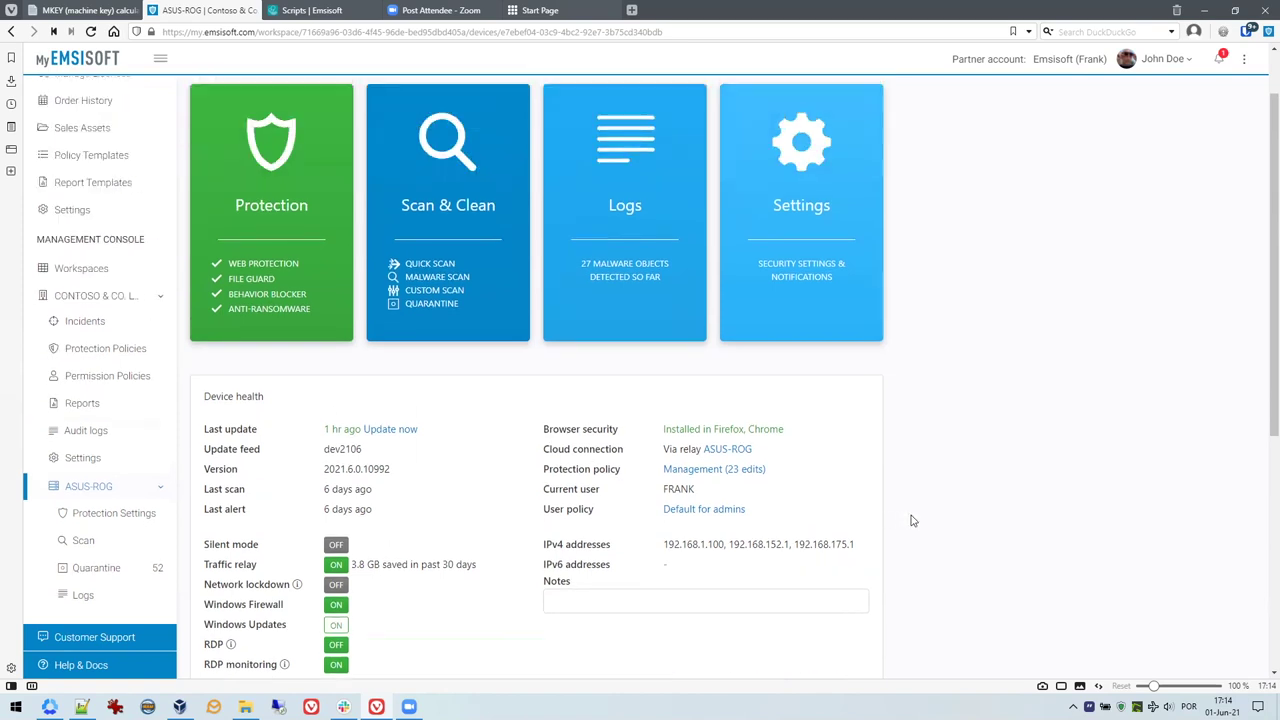
scroll(922, 498, up, 1)
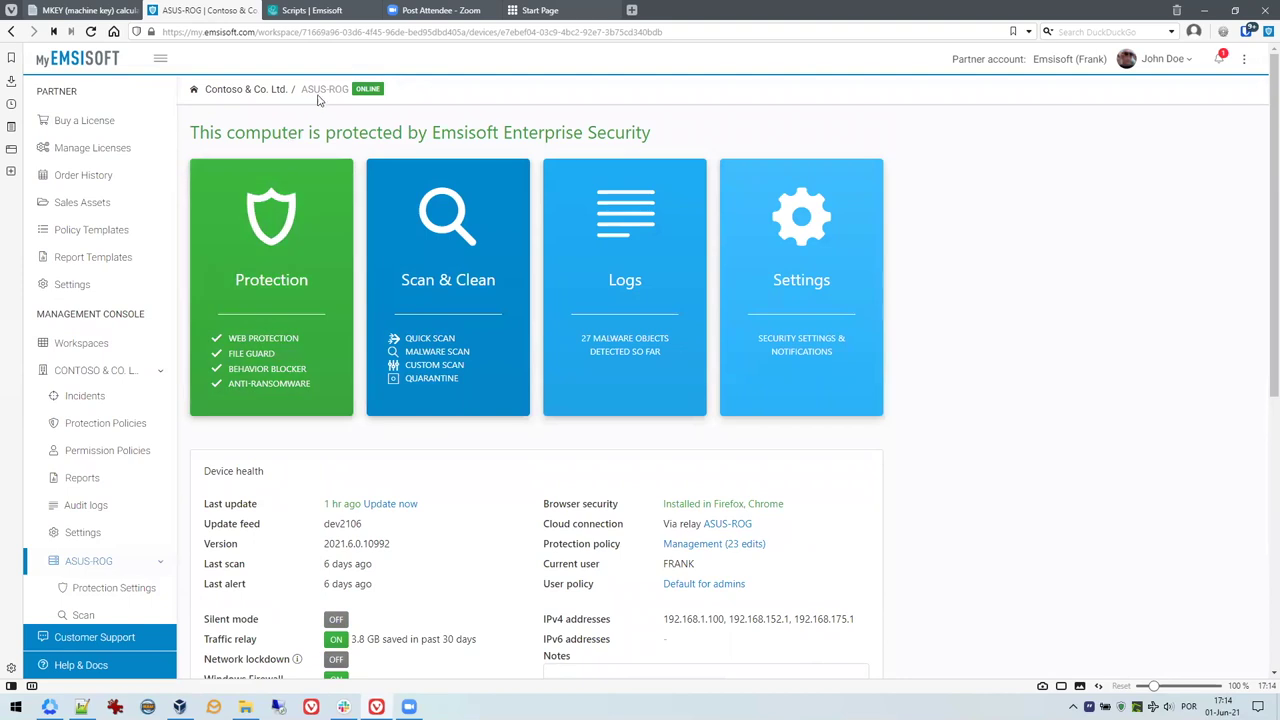
Compare the Traffic relay settings of the root and Management policy groups, check the relay choices, and return to the workspace overview
click(104, 426)
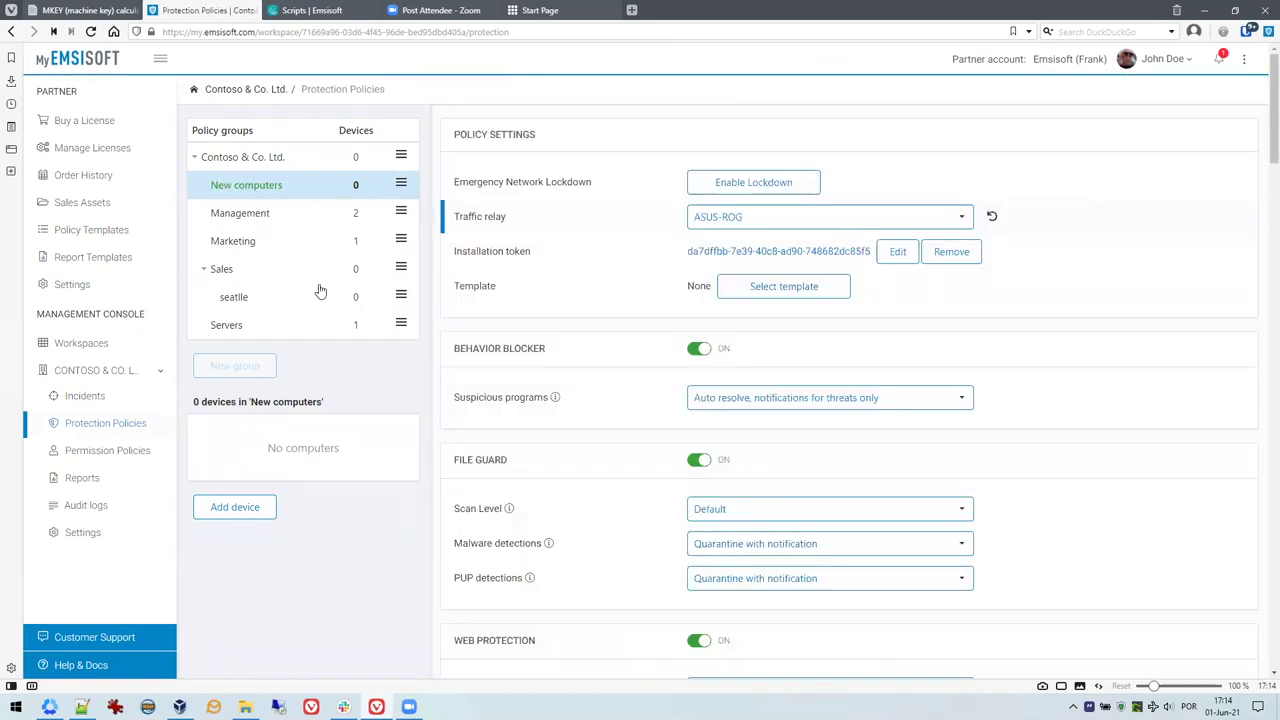
click(281, 213)
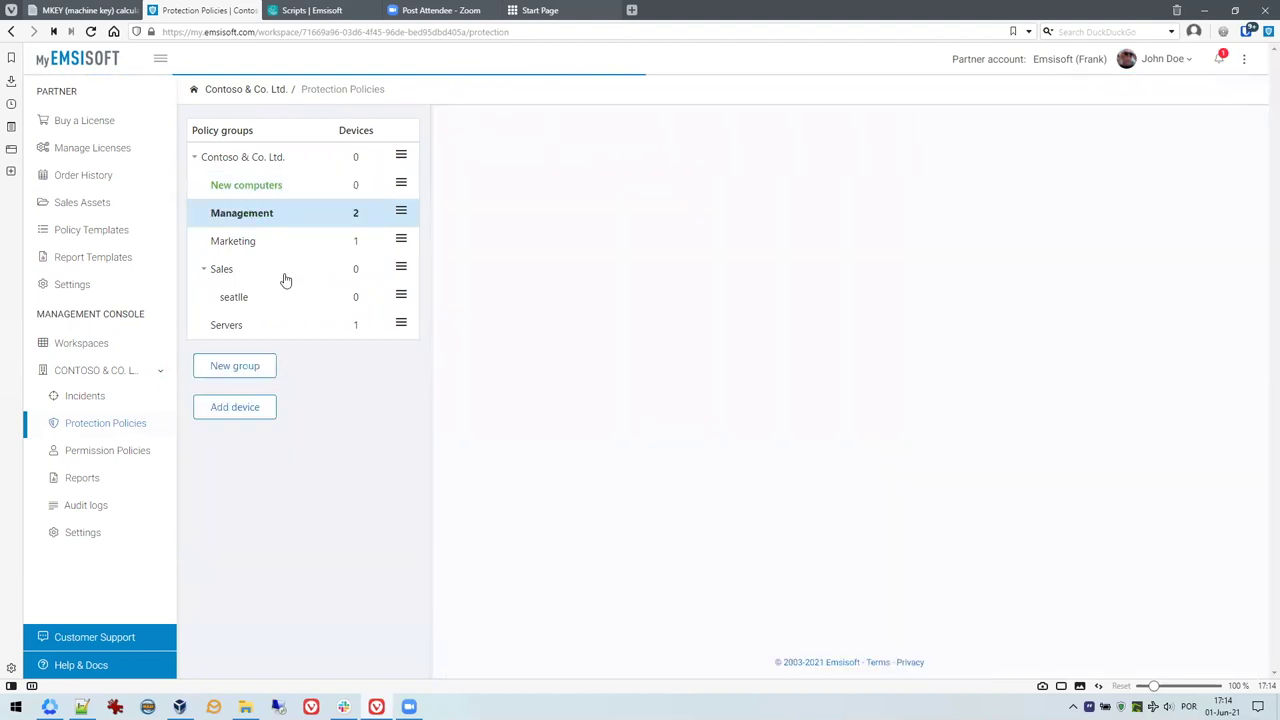
click(251, 161)
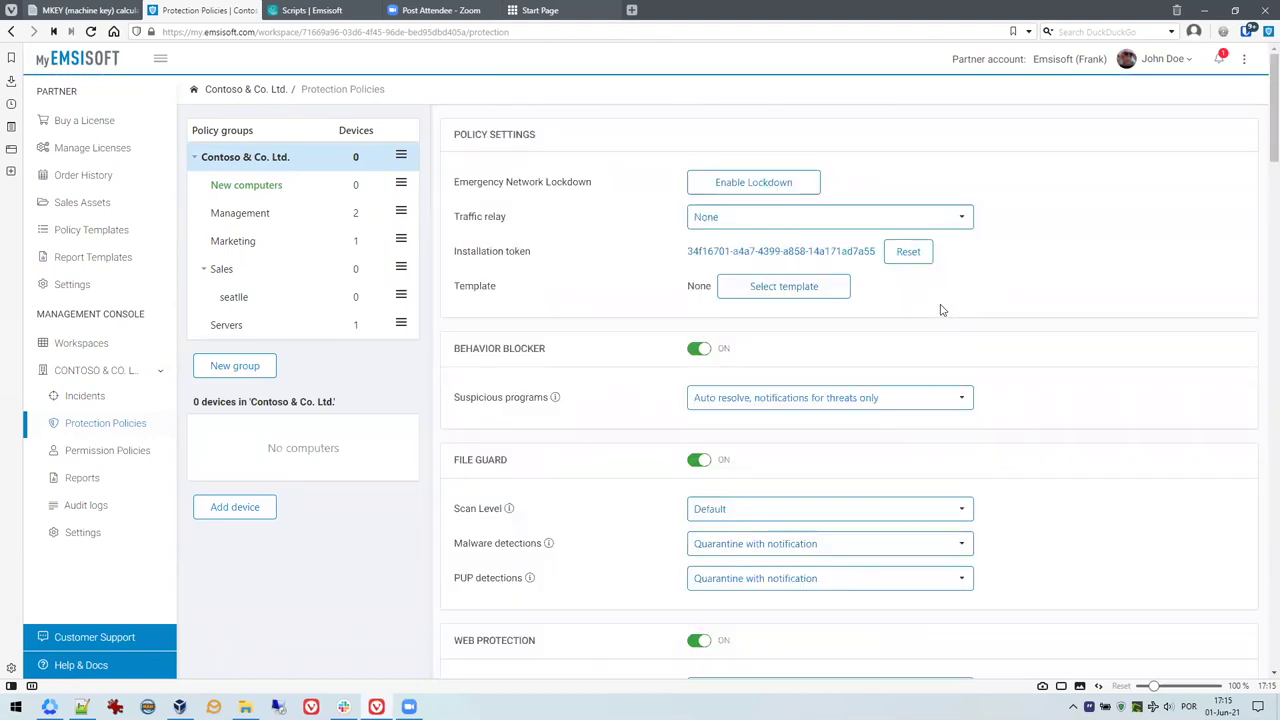
click(247, 220)
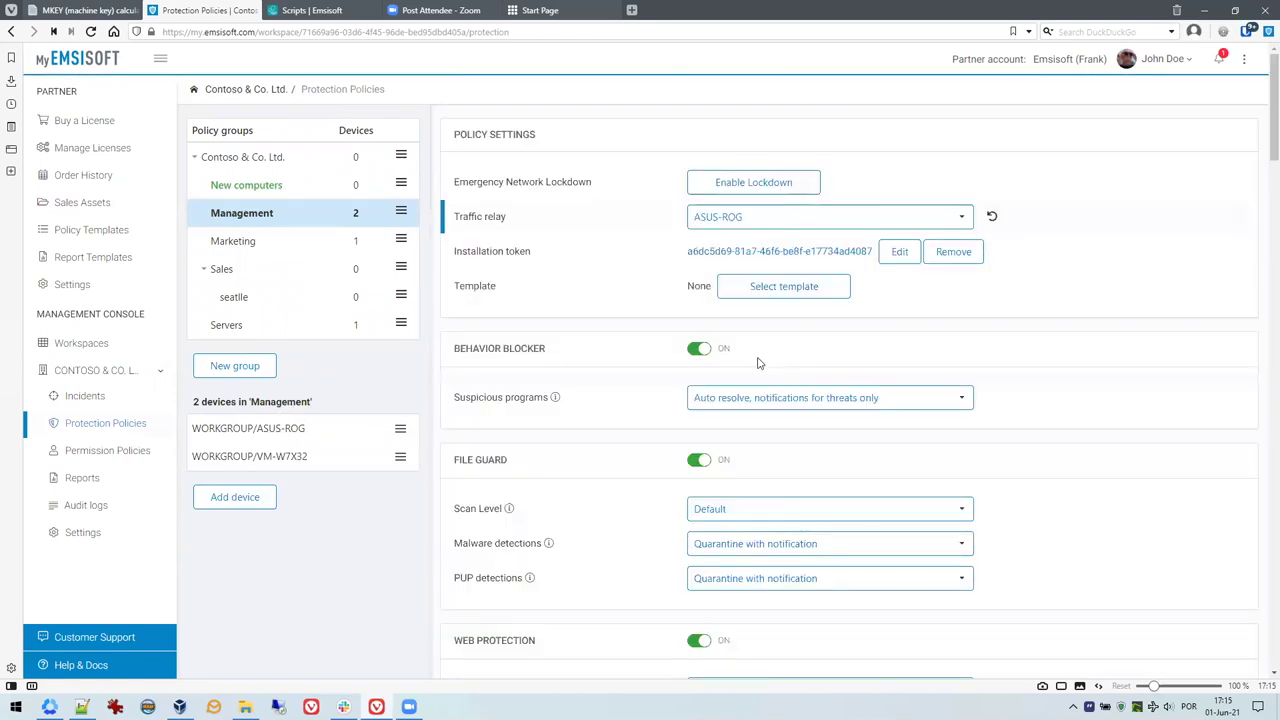
click(798, 224)
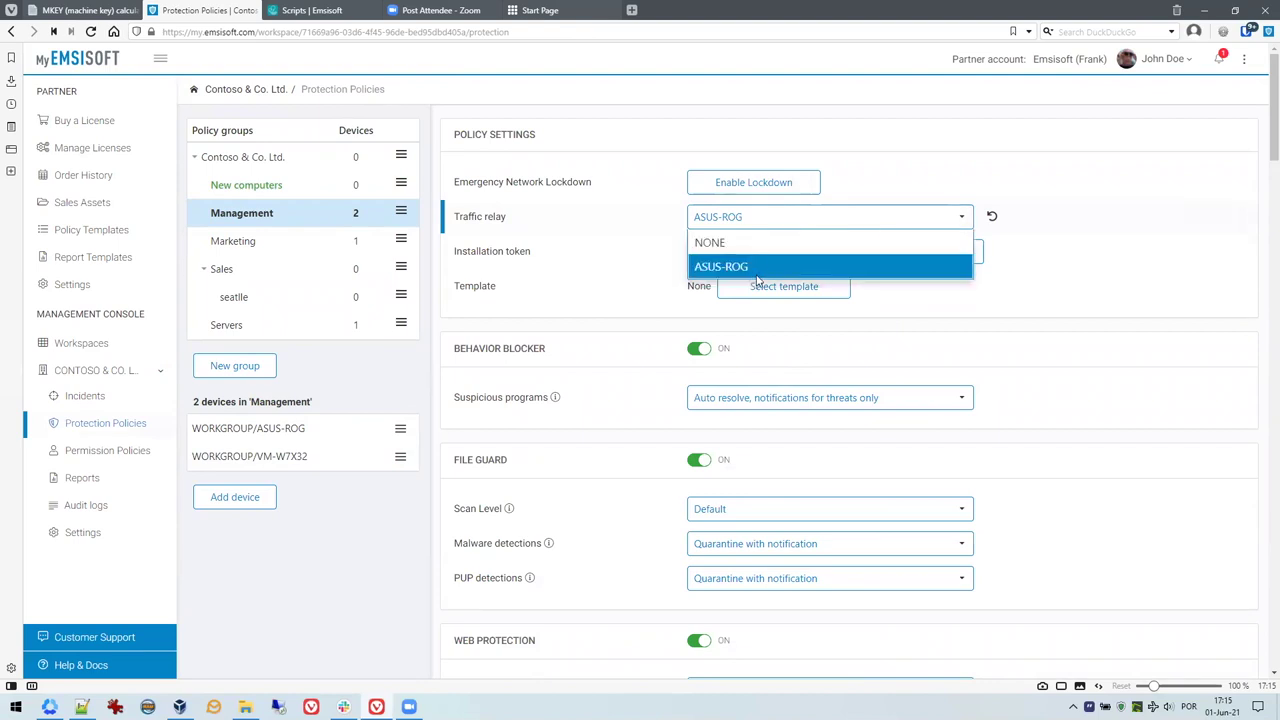
click(757, 220)
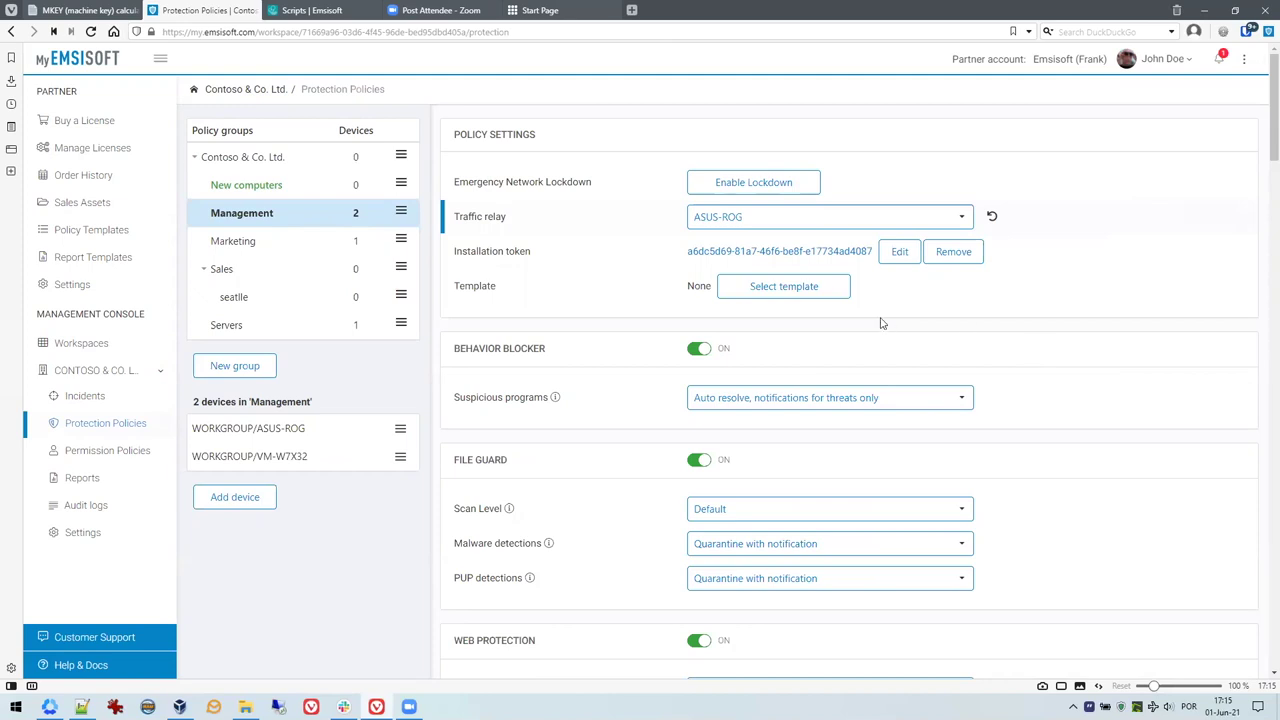
click(113, 378)
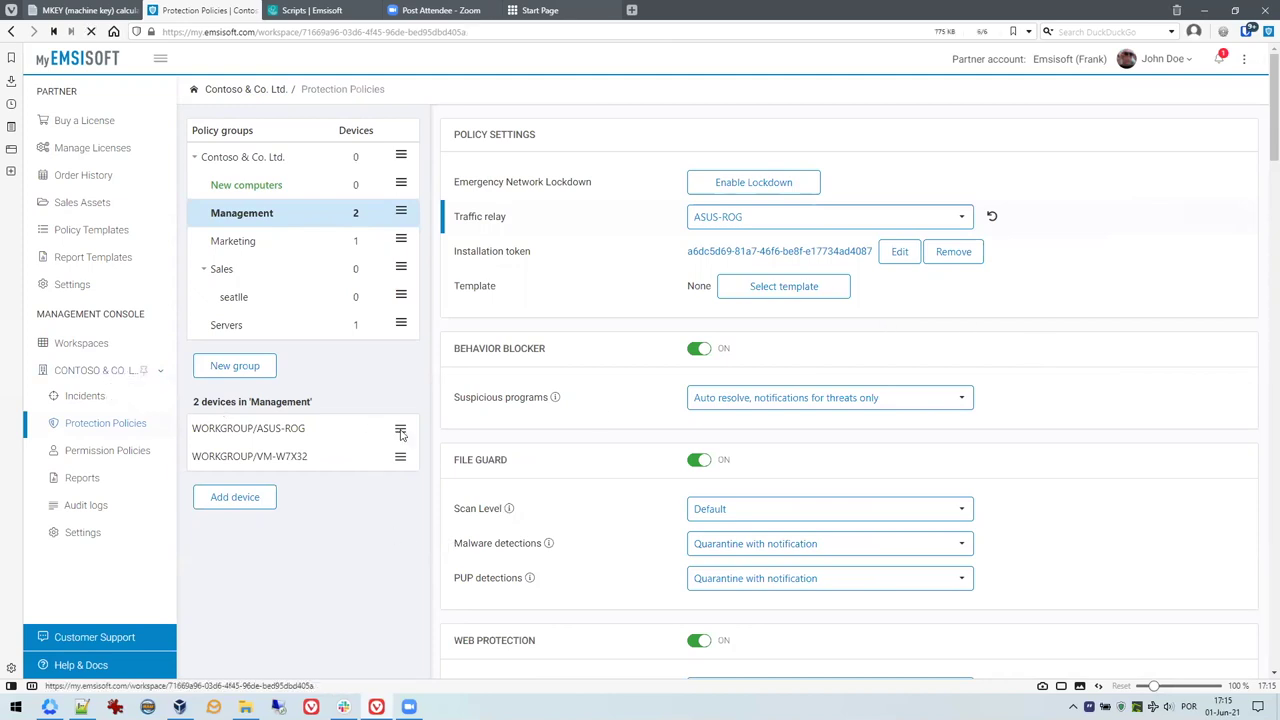